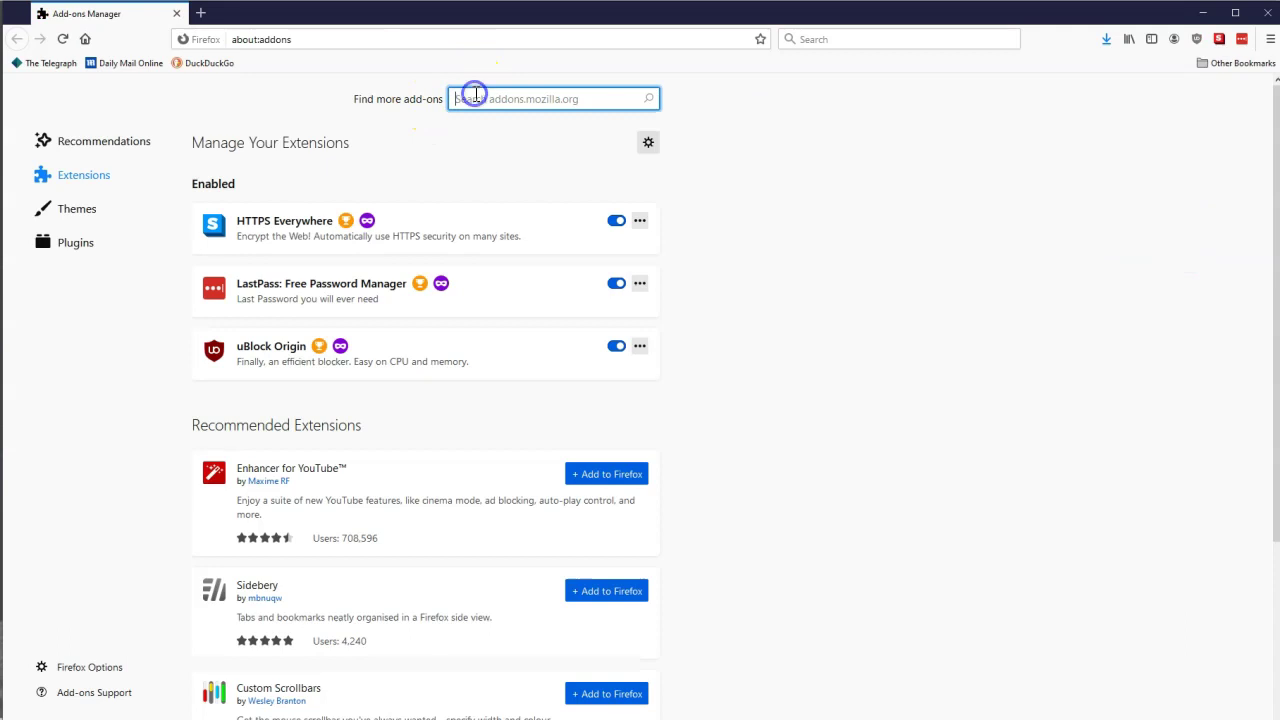
# Step: Search addons.mozilla.org for "privacy badger"
pyautogui.write('priva')
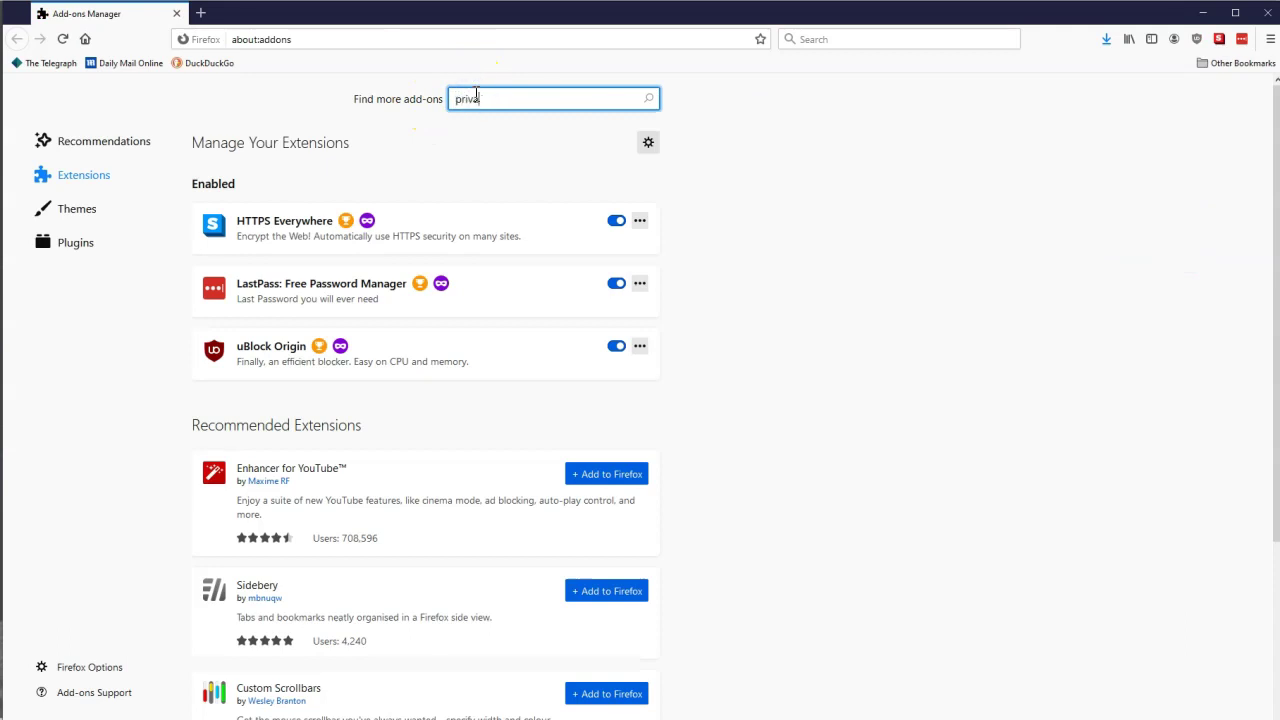
pyautogui.write('cy badher')
pyautogui.press('BackSpace')
pyautogui.press('BackSpace')
pyautogui.press('BackSpace')
pyautogui.write('ger')
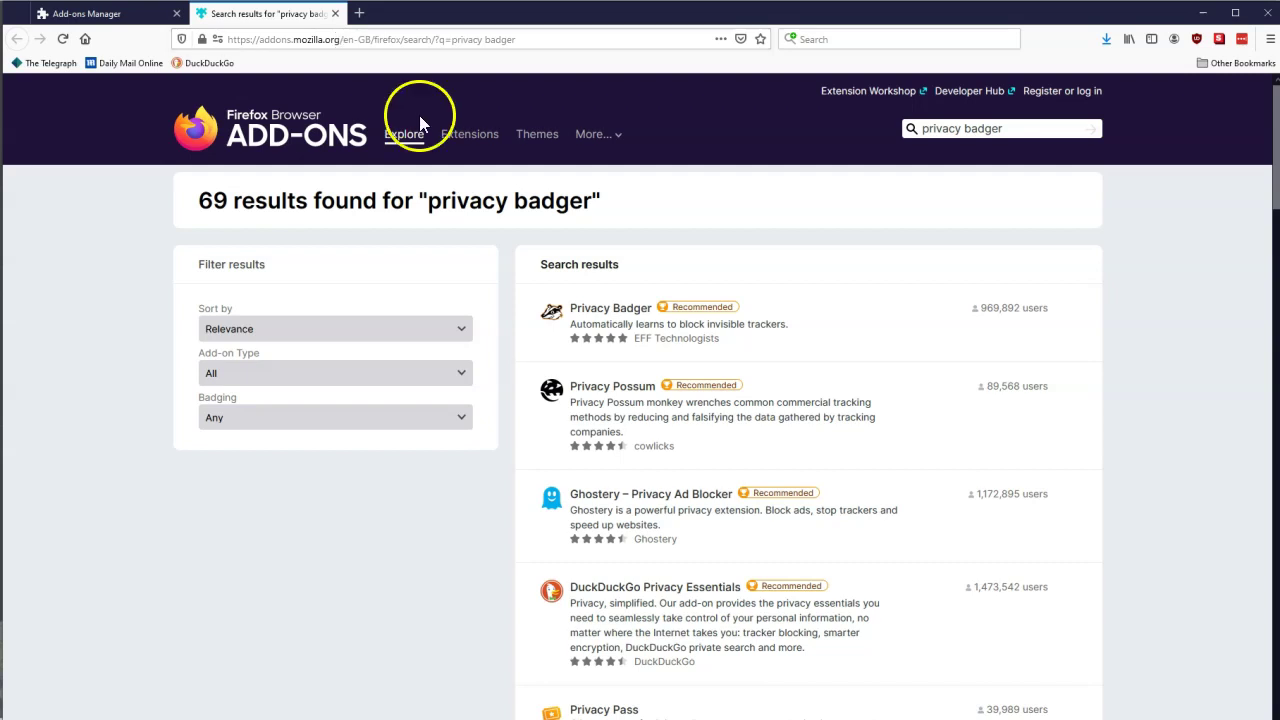
# Step: Open the Privacy Badger listing by EFF Technologists and add the extension to Firefox, accepting its requested permissions
pyautogui.click(703, 304)
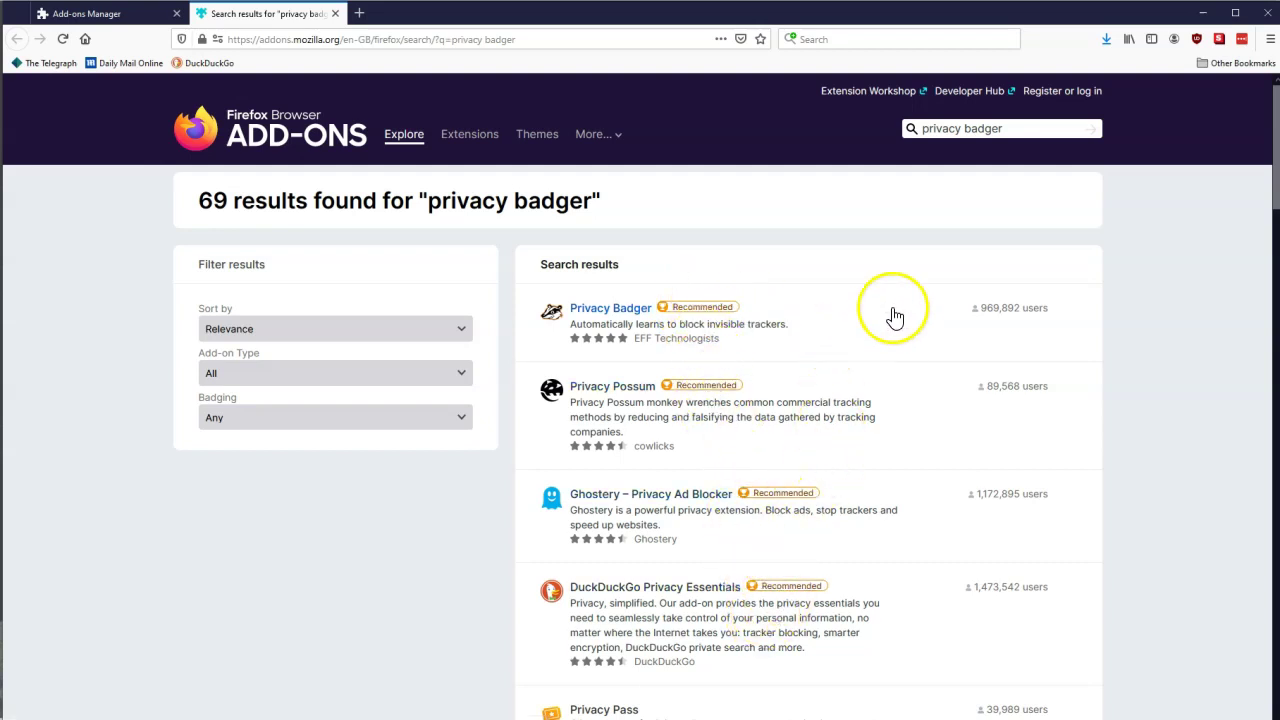
pyautogui.moveTo(688, 313)
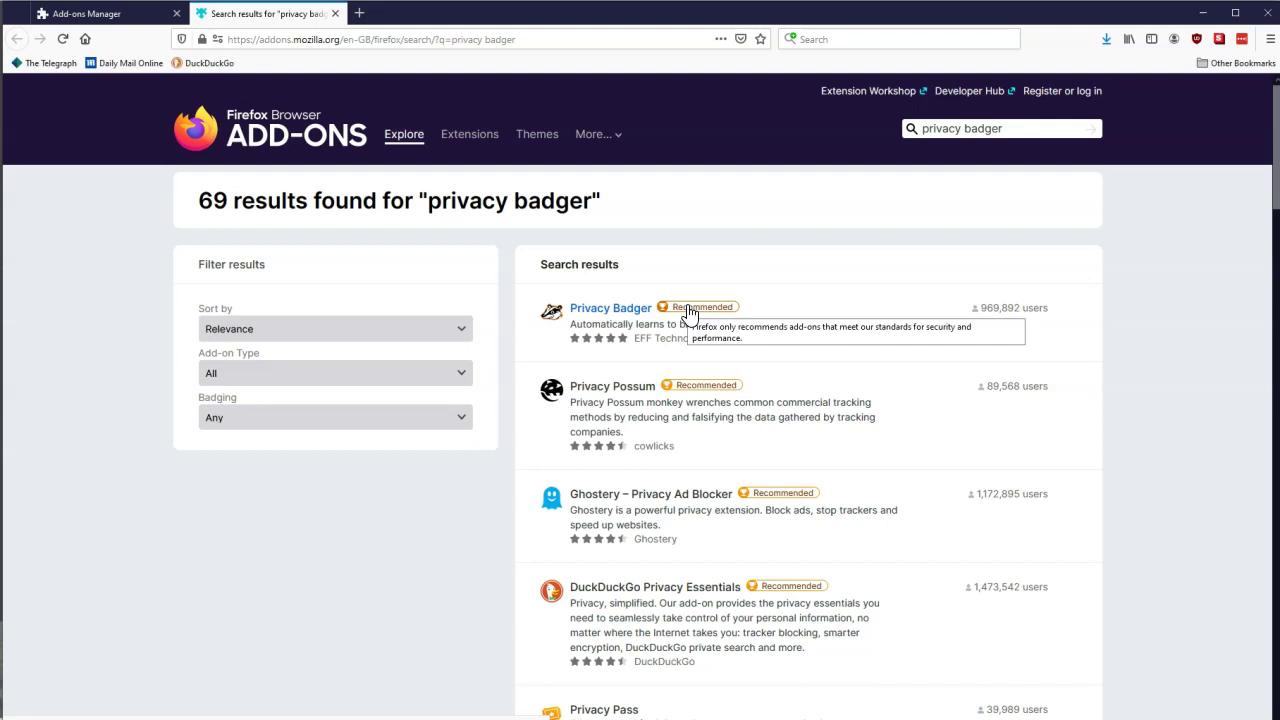
pyautogui.click(600, 309)
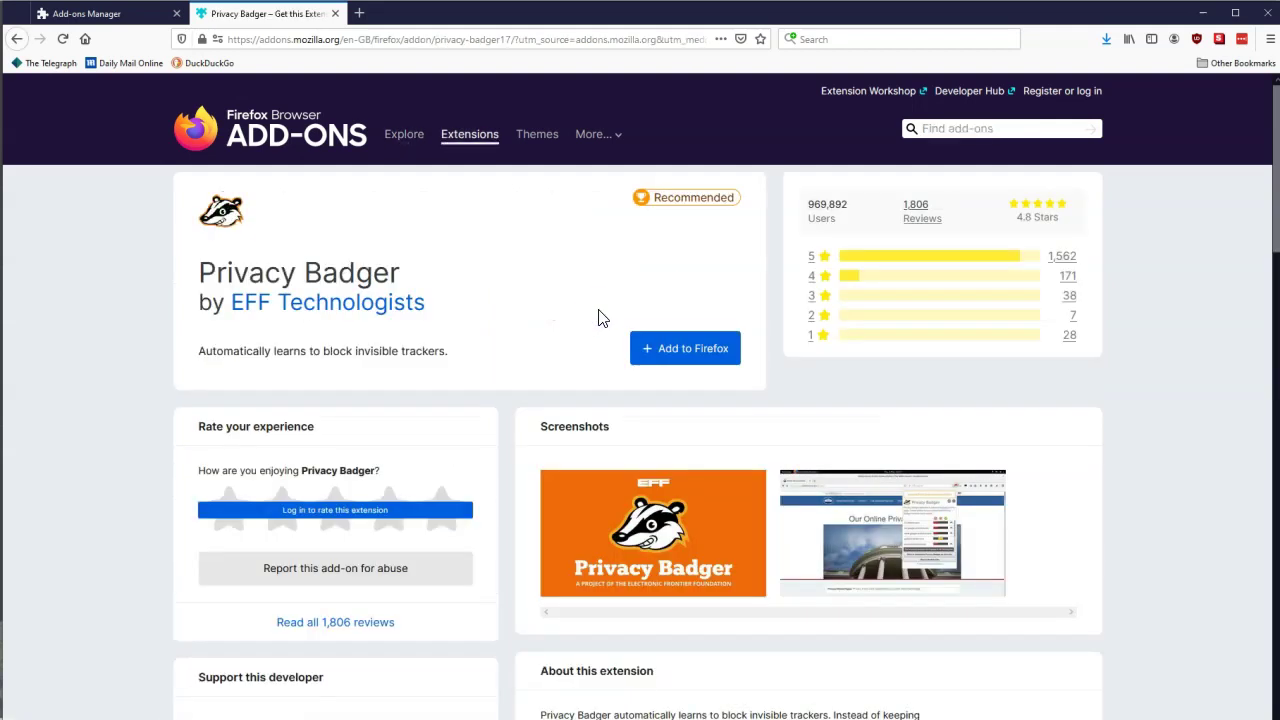
pyautogui.click(670, 347)
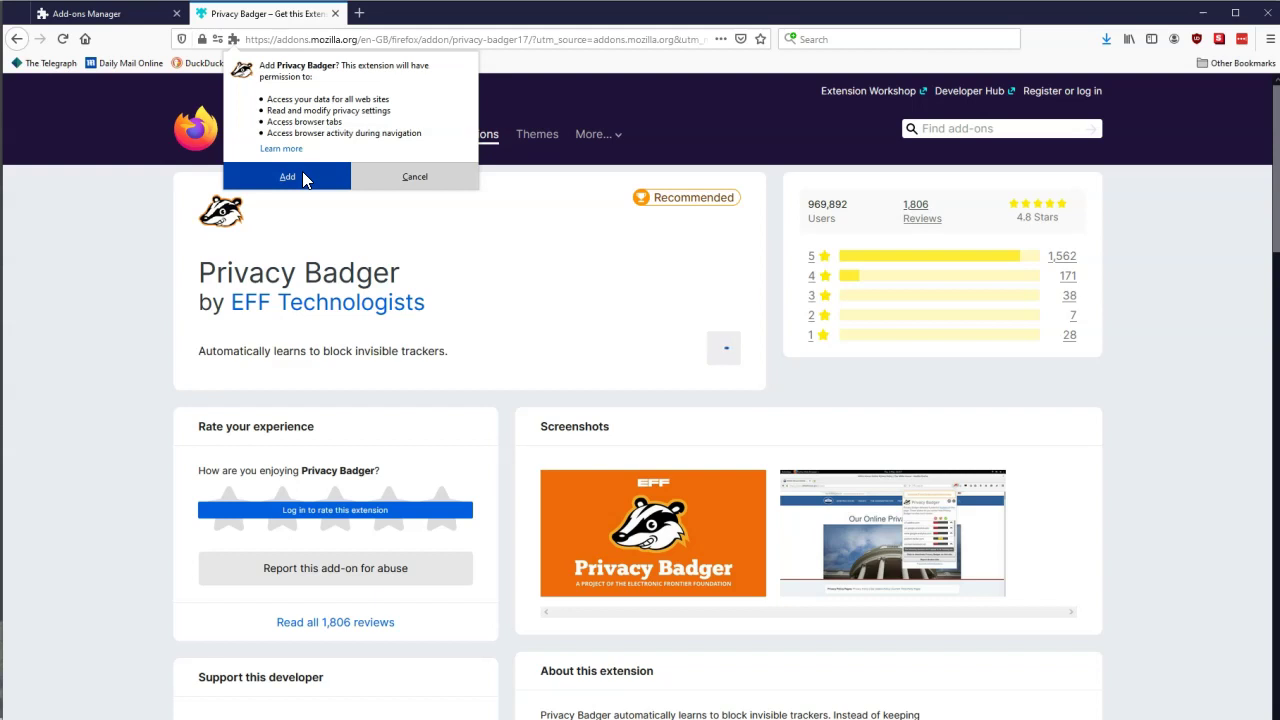
pyautogui.click(305, 178)
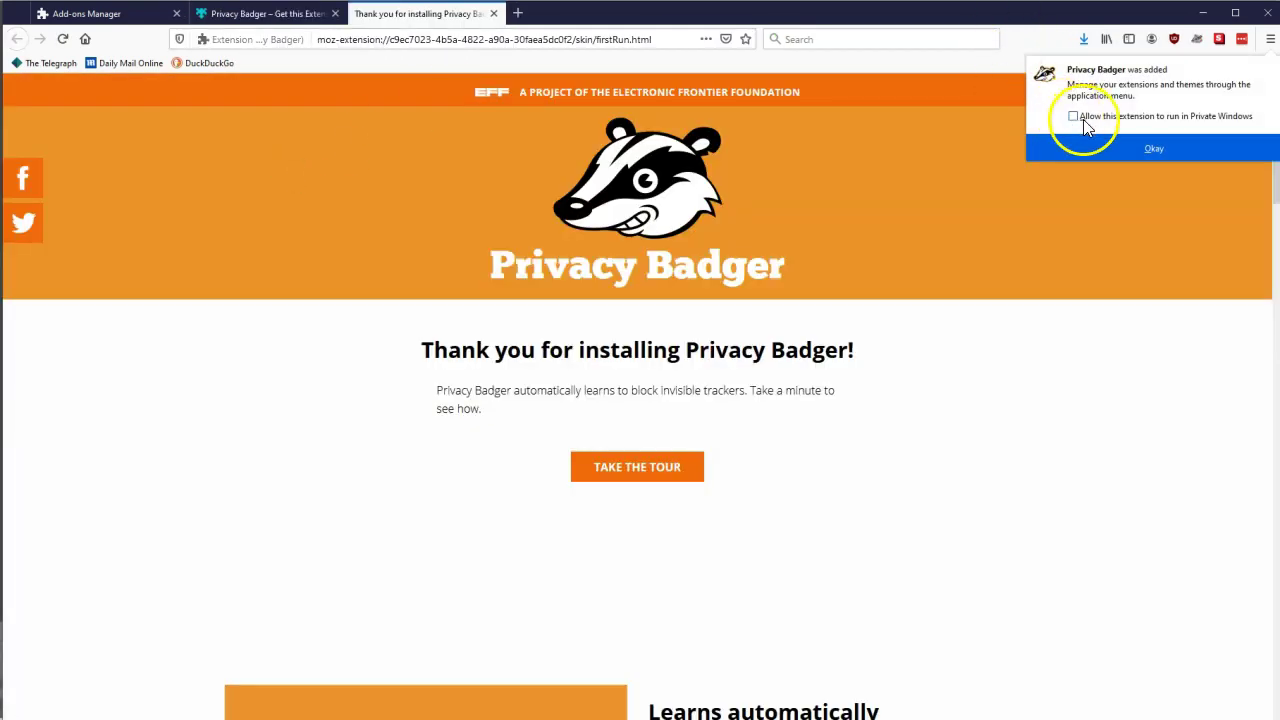
# Step: Dismiss the notice about the added Privacy Badger extension and close its welcome page
pyautogui.click(1073, 116)
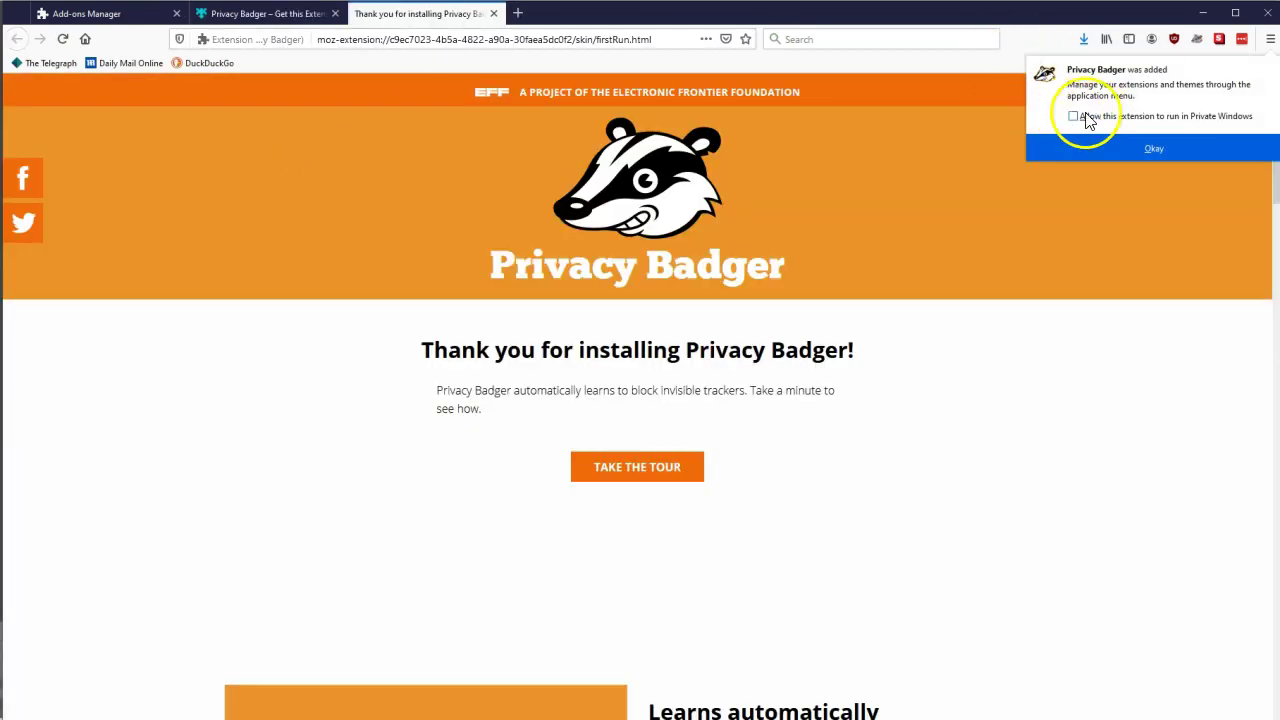
pyautogui.click(1157, 148)
pyautogui.hotkey('ctrl', 'w')
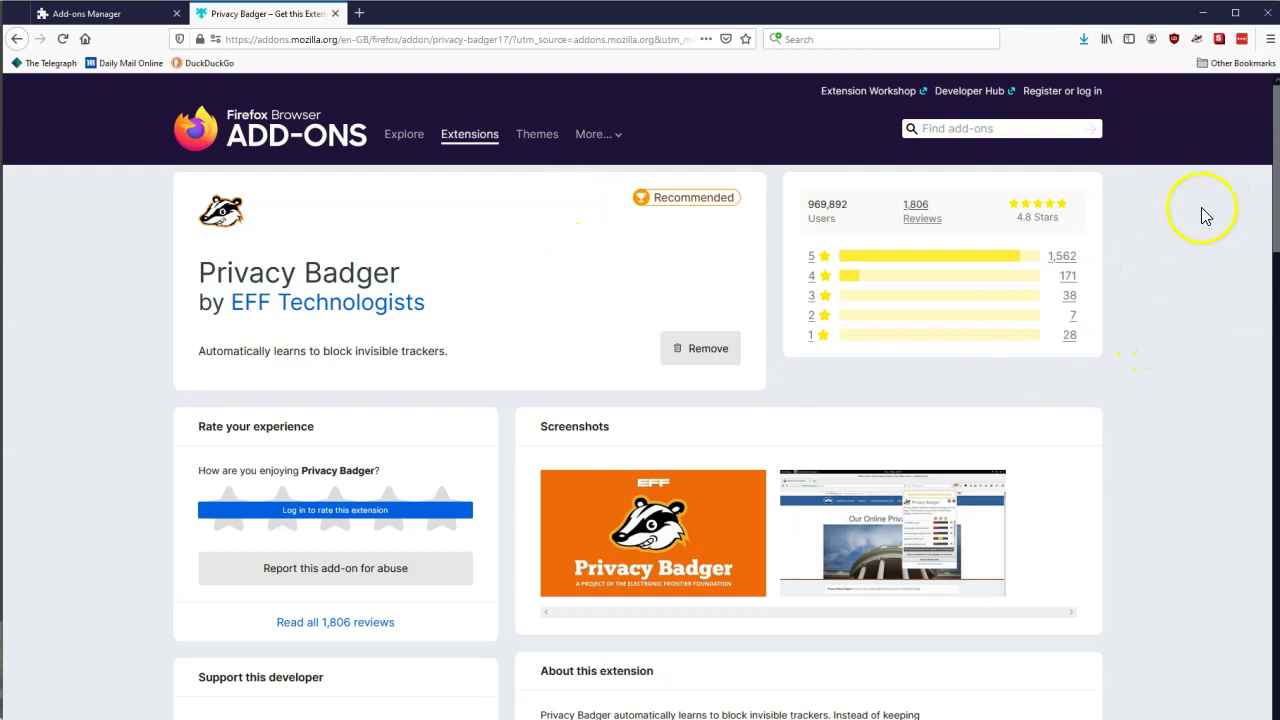
# Step: Open Privacy Badger's quick tutorial and read how it learns, catches sneaky trackers and differs from an ad blocker
pyautogui.click(1197, 41)
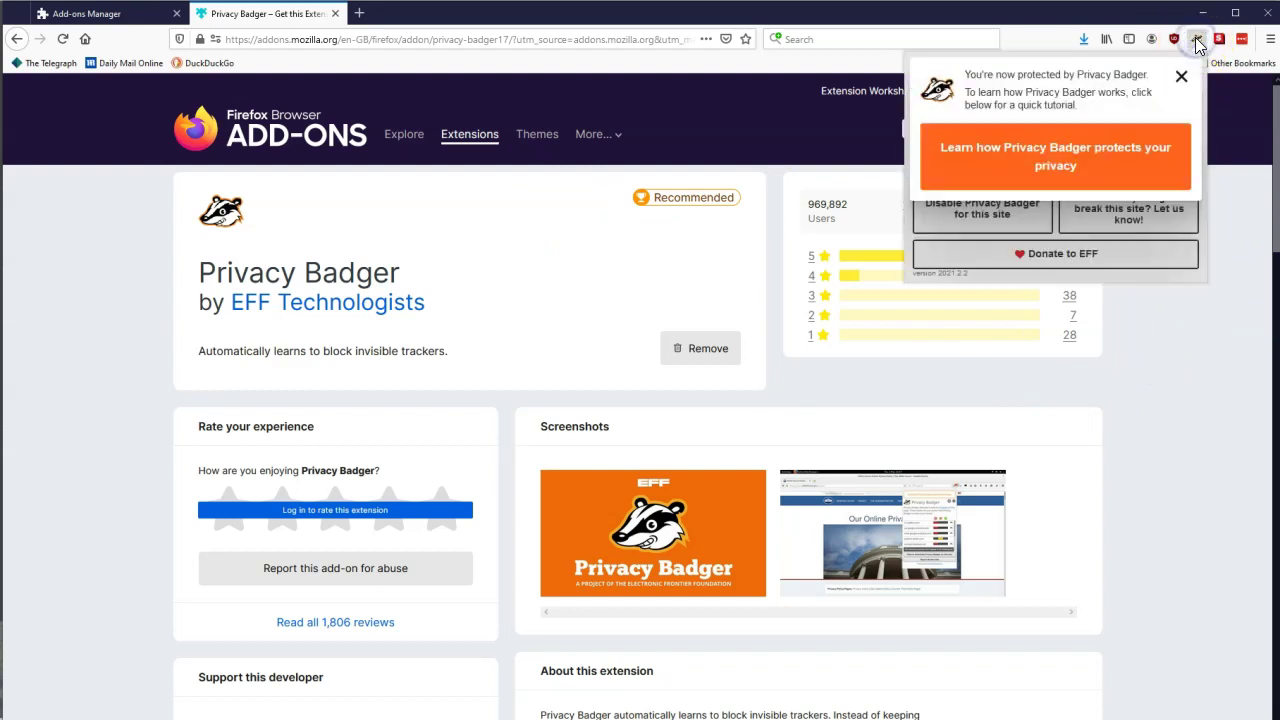
pyautogui.click(1050, 157)
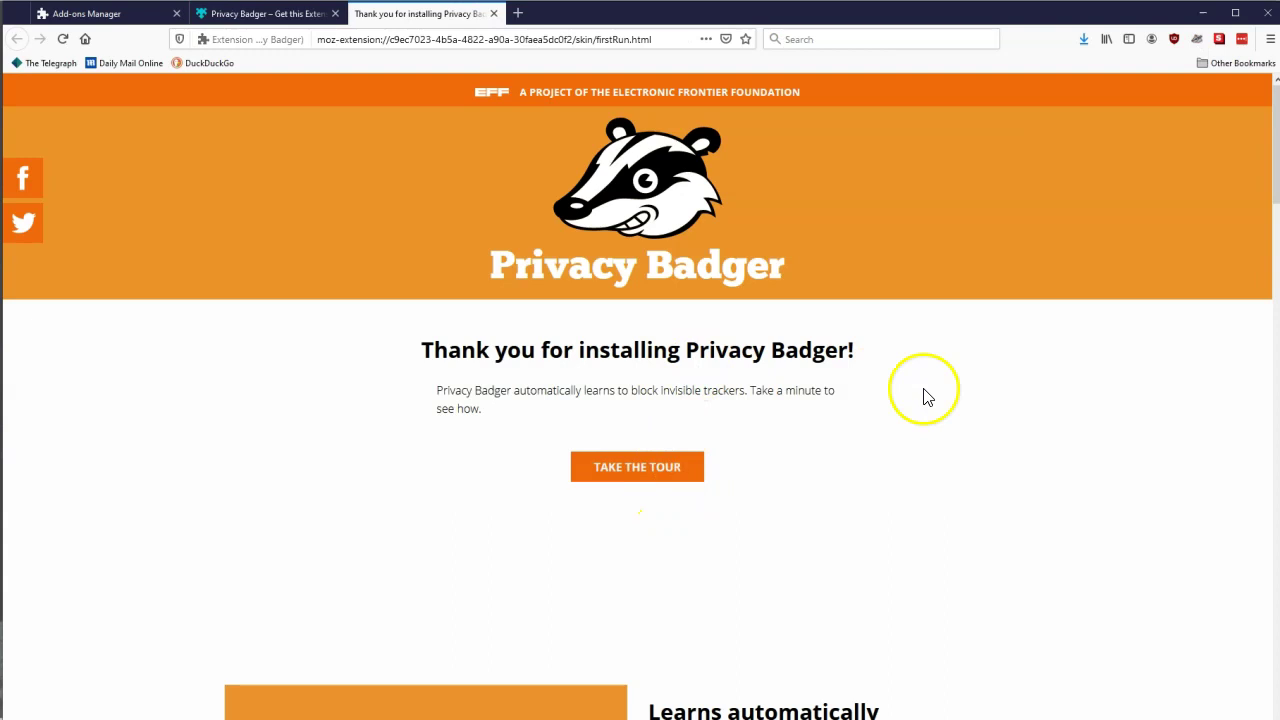
pyautogui.scroll(-1, 923, 395)
pyautogui.scroll(-5, 923, 390)
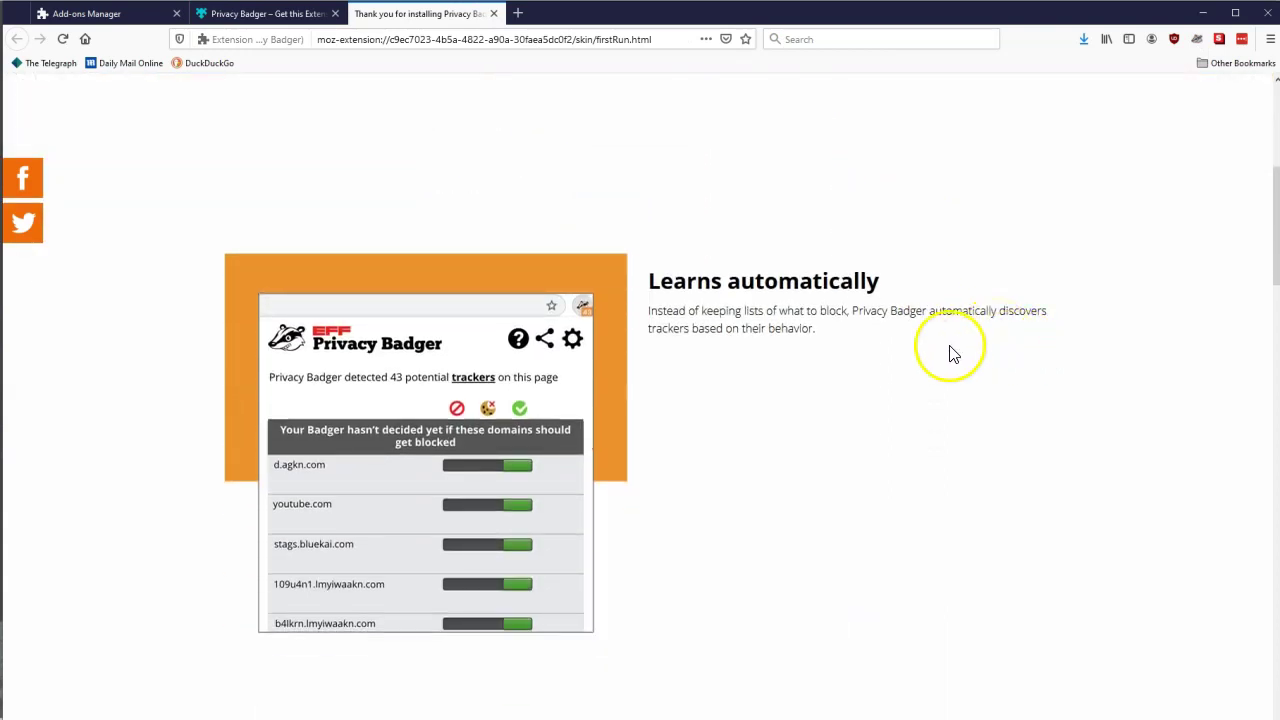
pyautogui.scroll(6, 973, 310)
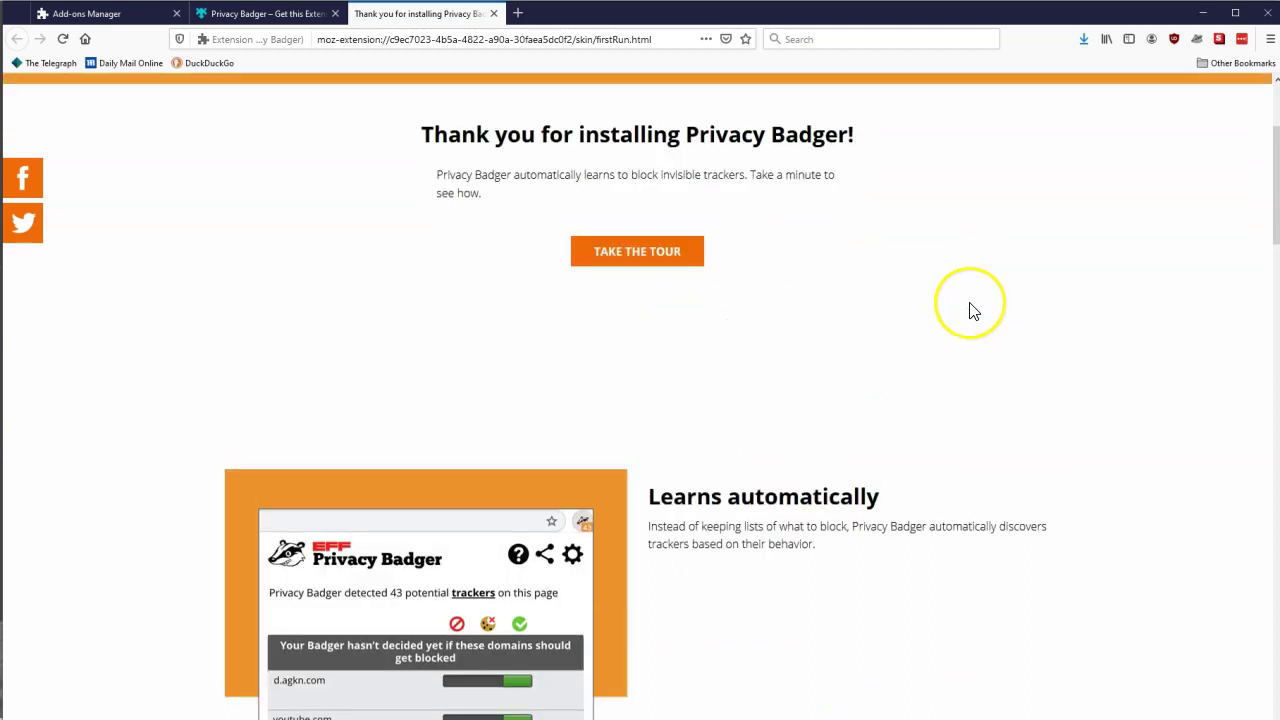
pyautogui.scroll(-3, 973, 310)
pyautogui.scroll(-3, 973, 310)
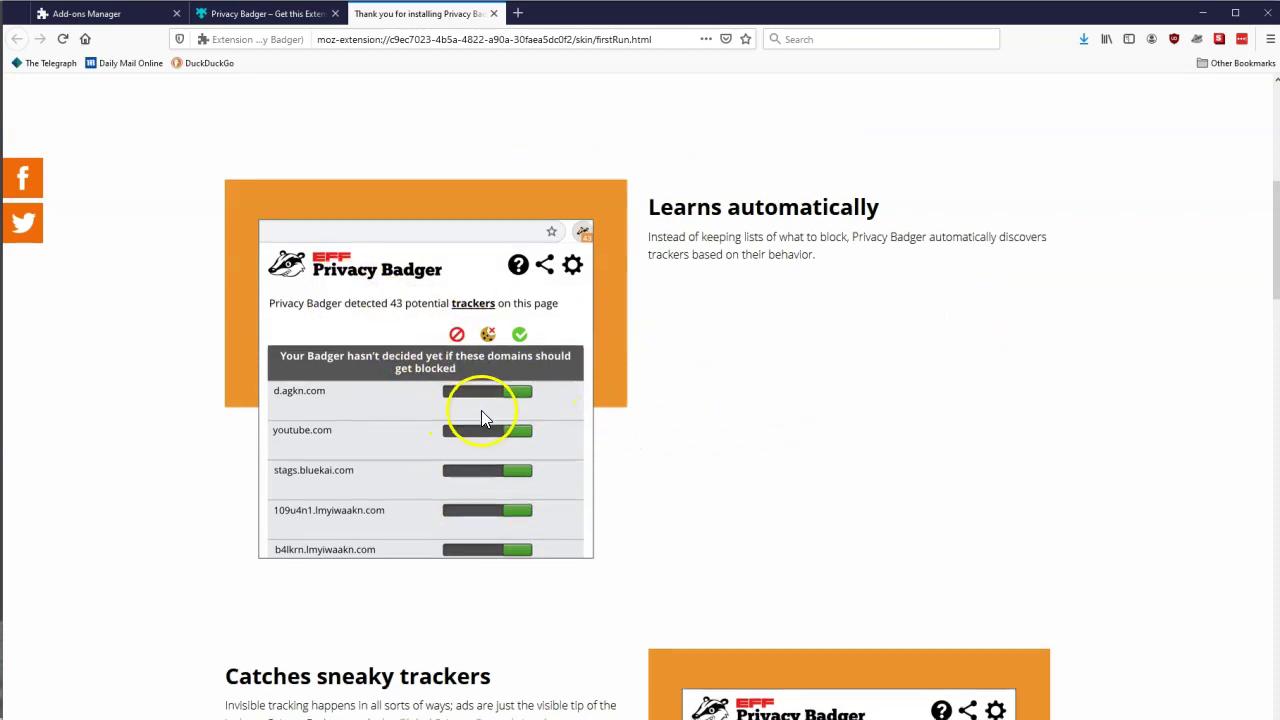
pyautogui.scroll(-3, 481, 410)
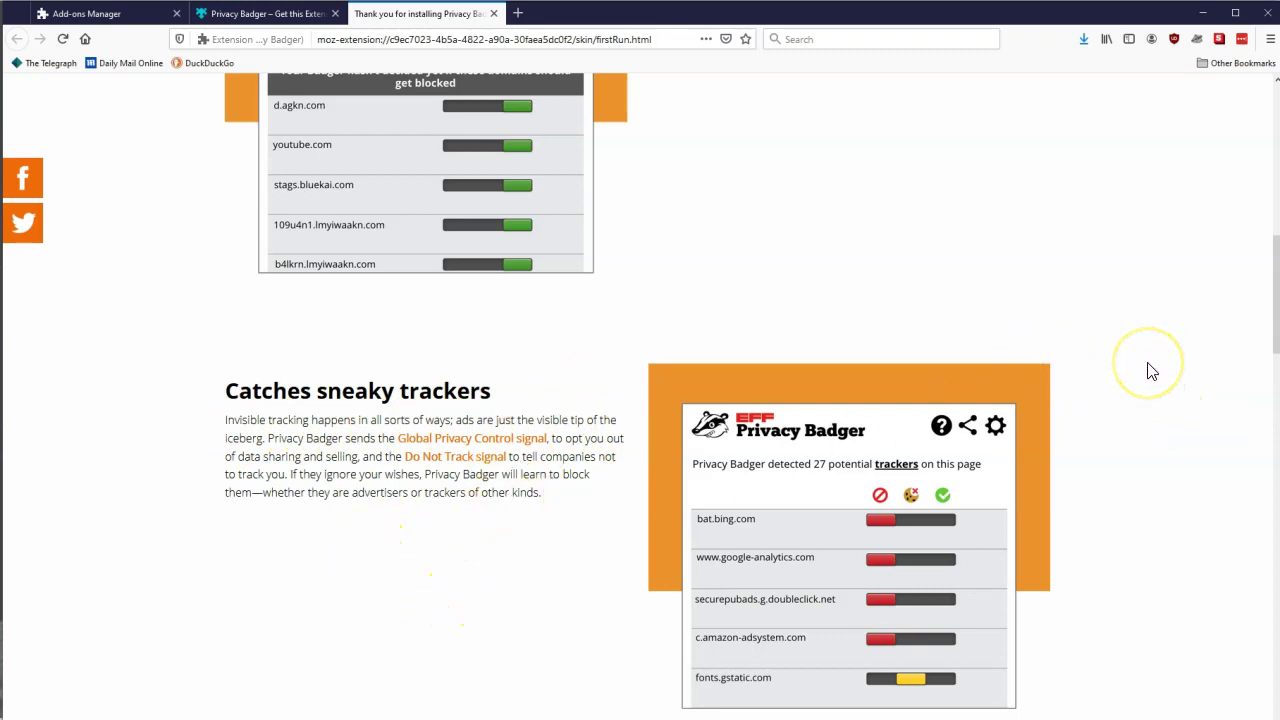
pyautogui.scroll(-5, 1150, 370)
pyautogui.scroll(-4, 1150, 370)
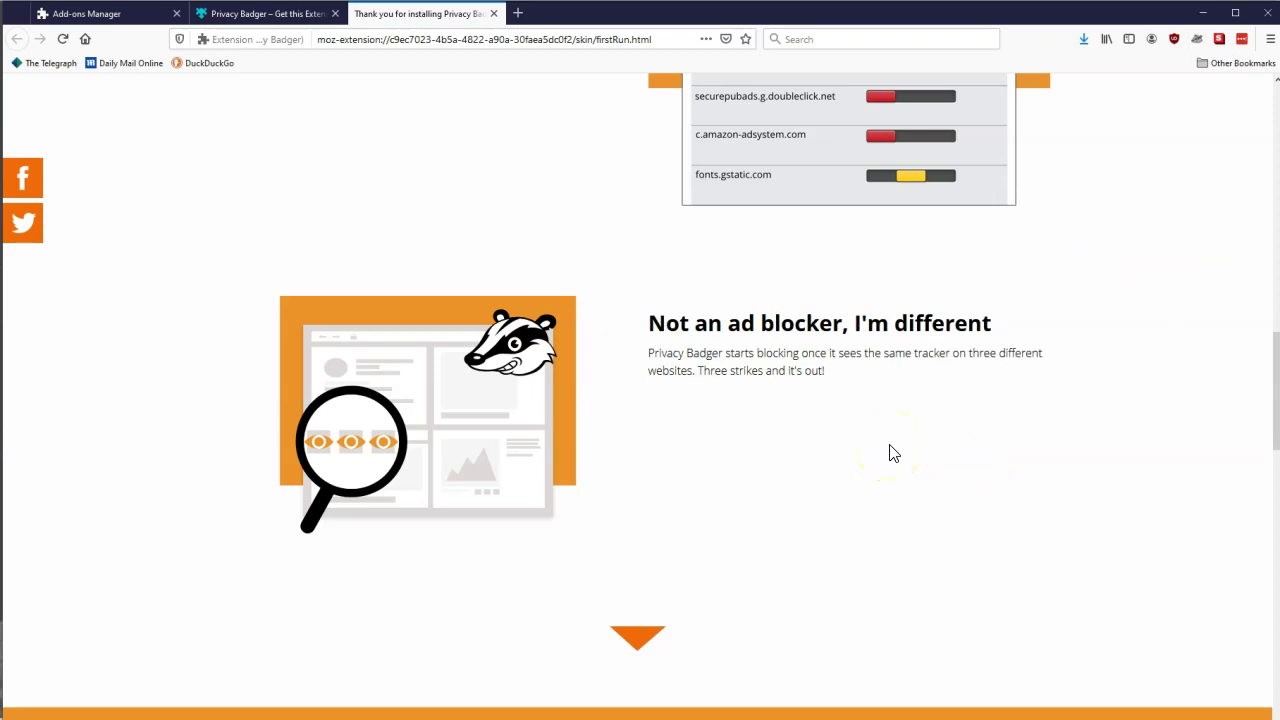
pyautogui.scroll(8, 893, 453)
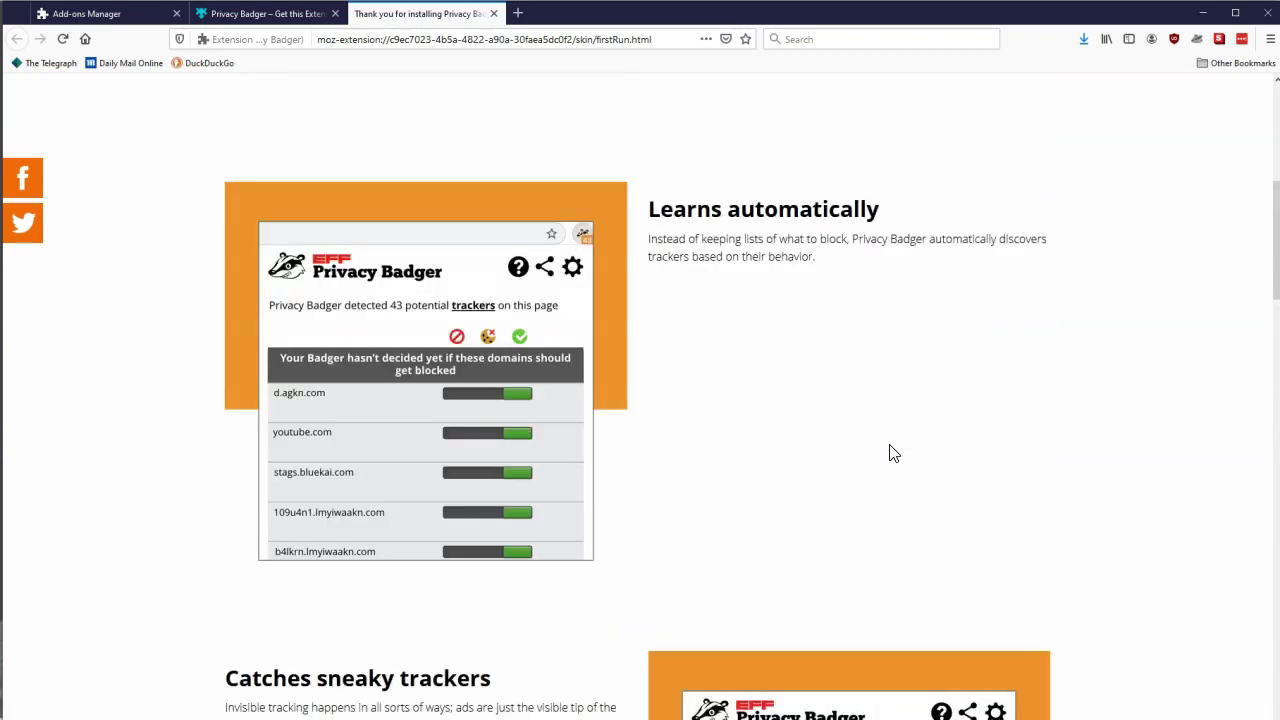
pyautogui.scroll(4, 893, 453)
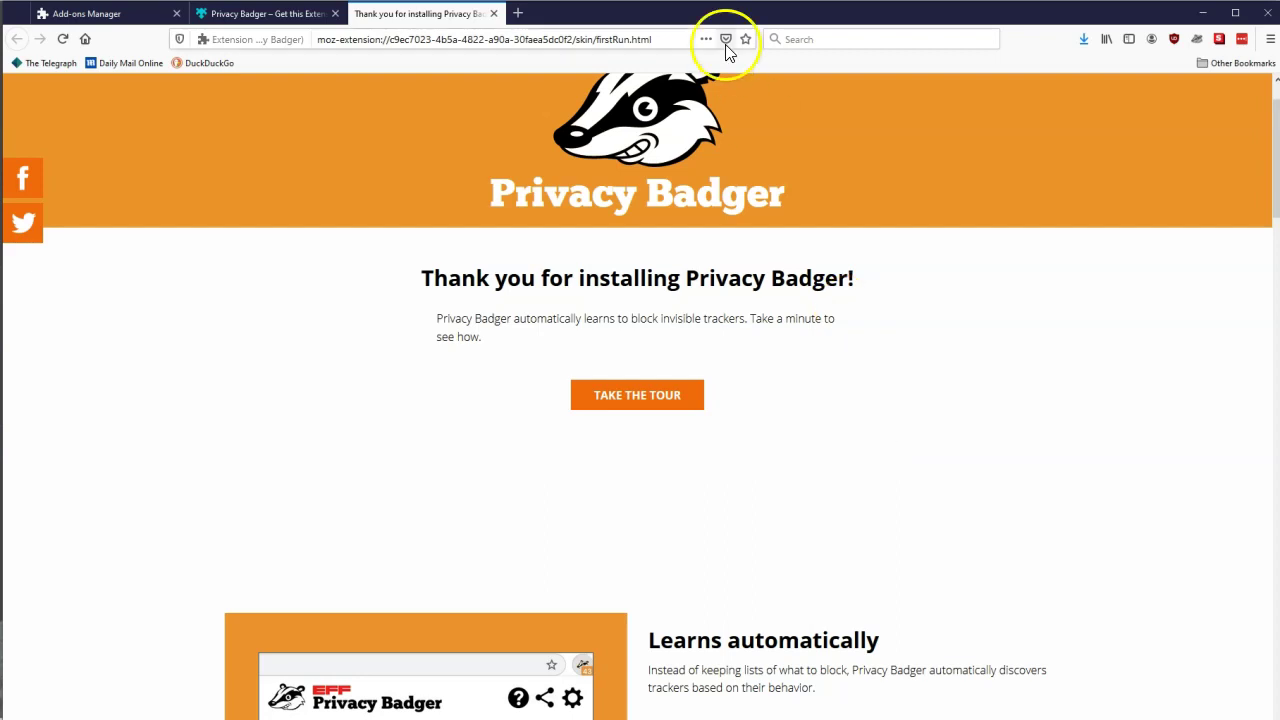
# Step: Close the tutorial and add-on listing, and inspect the trackers Privacy Badger handles on The Telegraph homepage
pyautogui.click(494, 13)
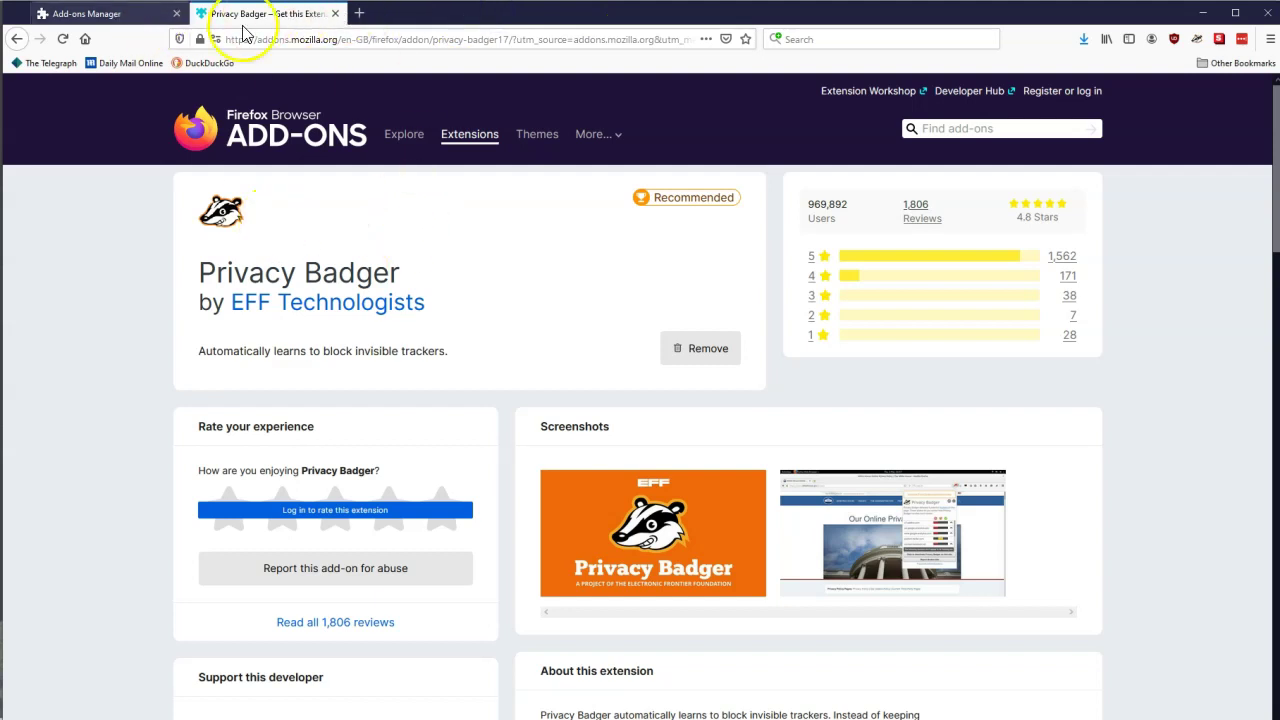
pyautogui.click(335, 13)
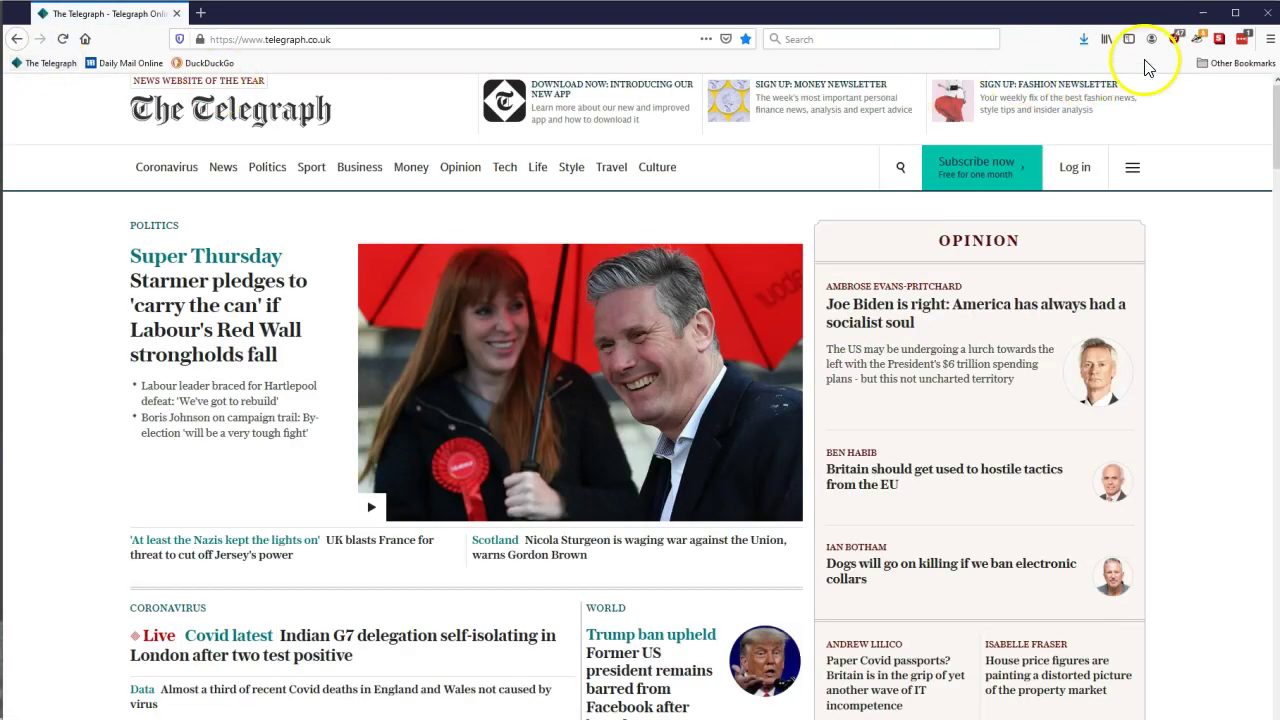
pyautogui.click(1201, 40)
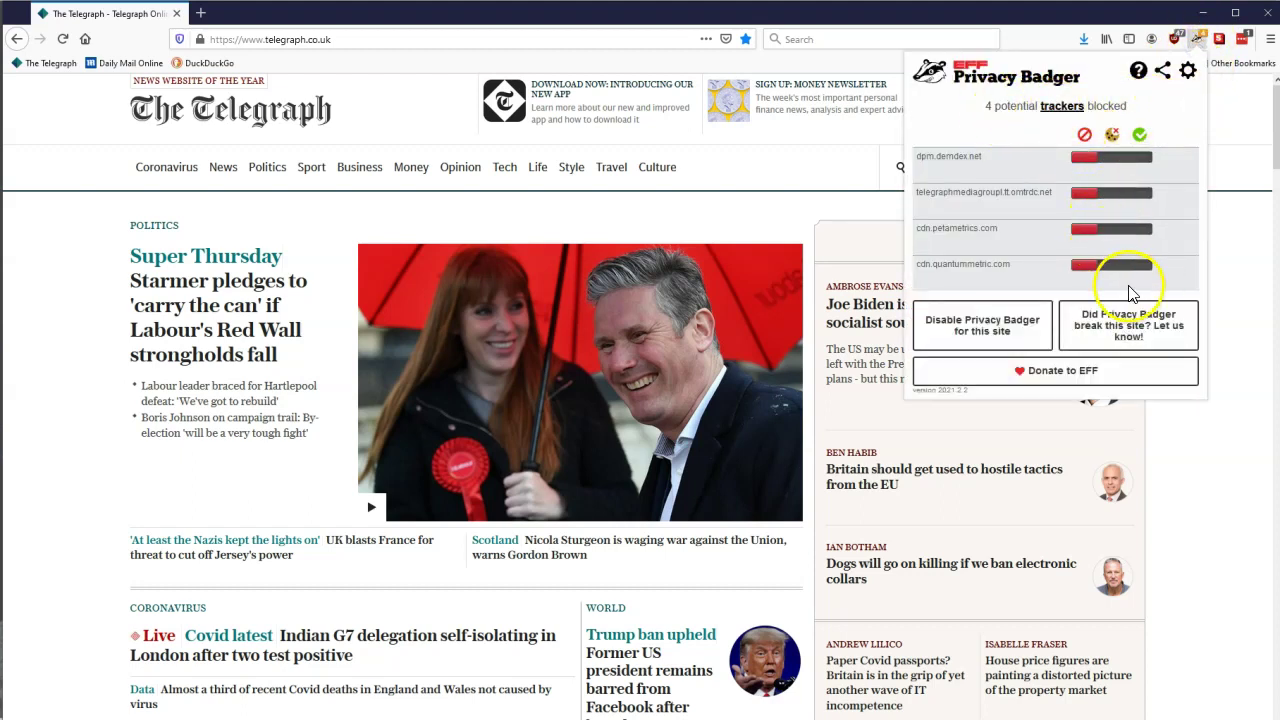
# Step: In Privacy Badger's options, enable learning to block new trackers from browsing and preventing WebRTC from leaking the local IP address
pyautogui.click(1189, 70)
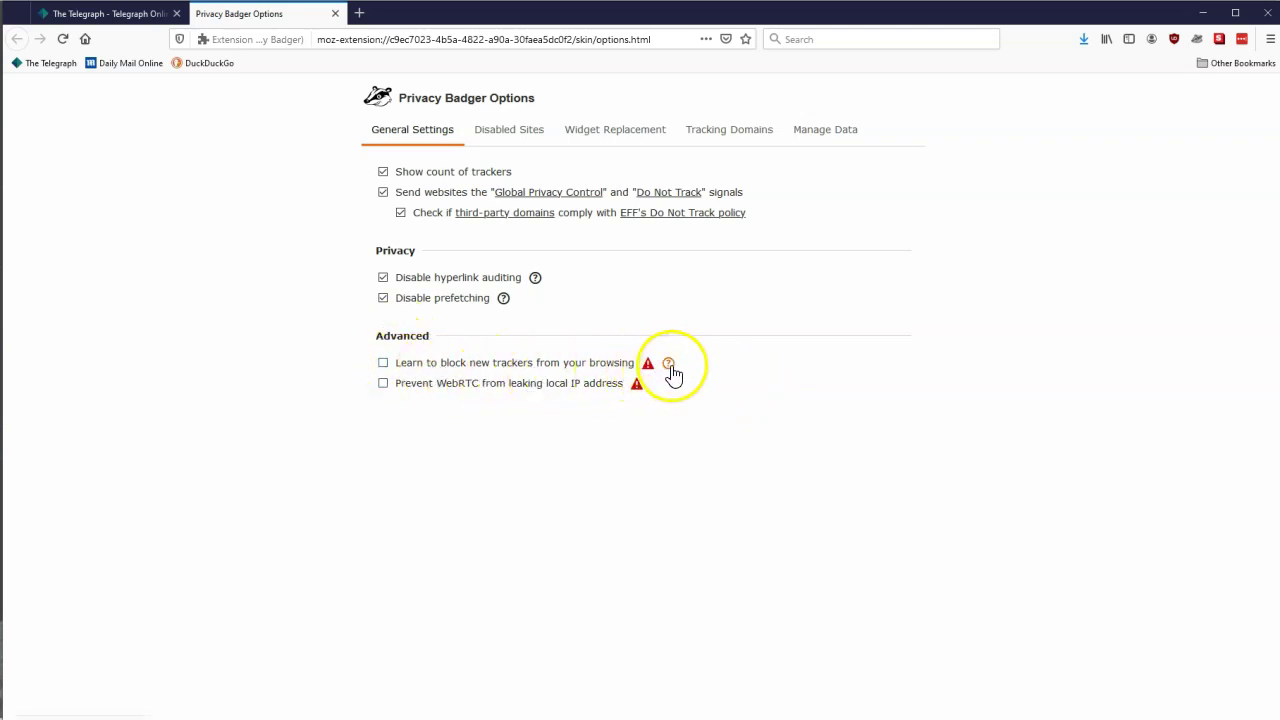
pyautogui.click(382, 364)
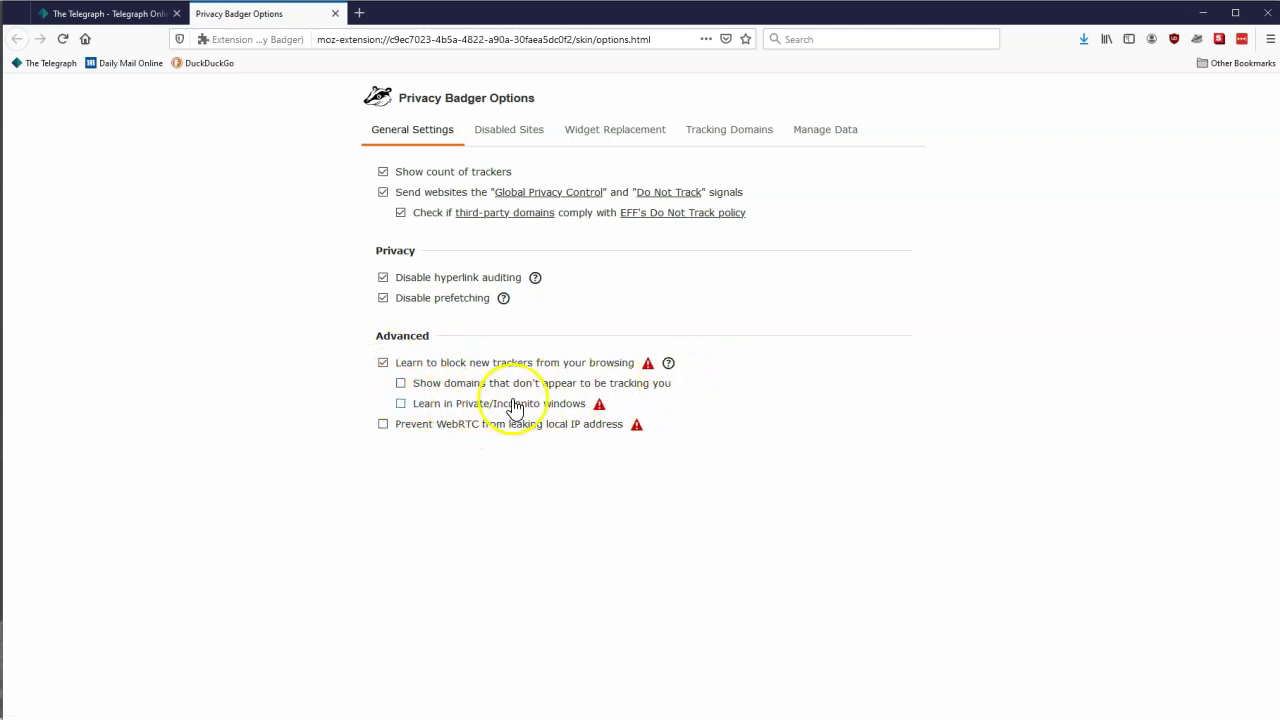
pyautogui.moveTo(601, 412)
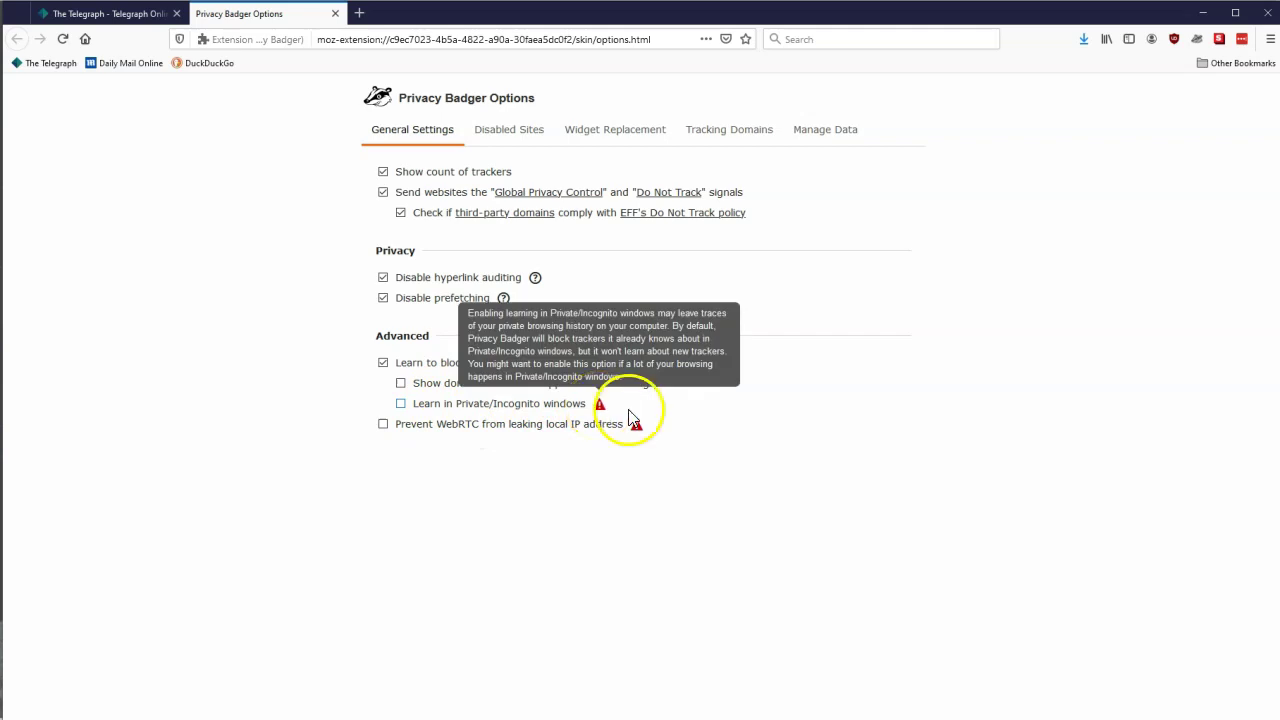
pyautogui.click(382, 426)
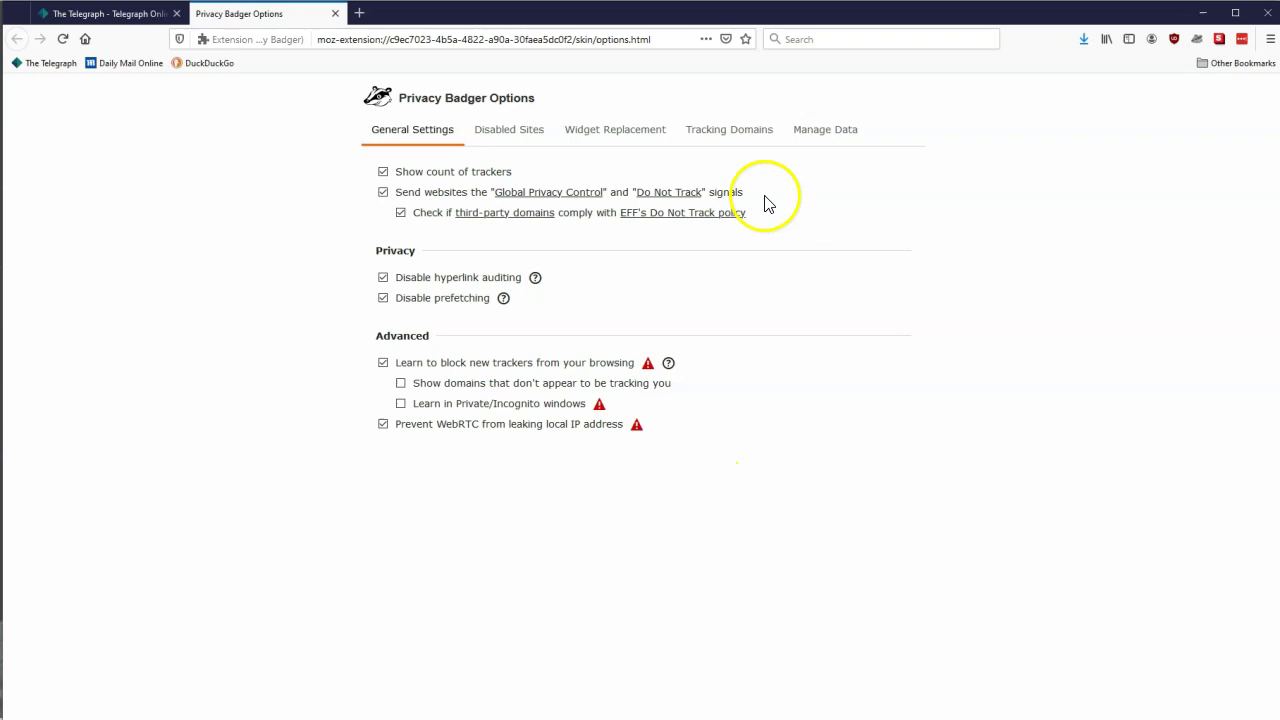
# Step: Review the Disabled Sites, Widget Replacement, Tracking Domains and Manage Data options, revealing the tracking domains list, and return to General Settings
pyautogui.click(508, 130)
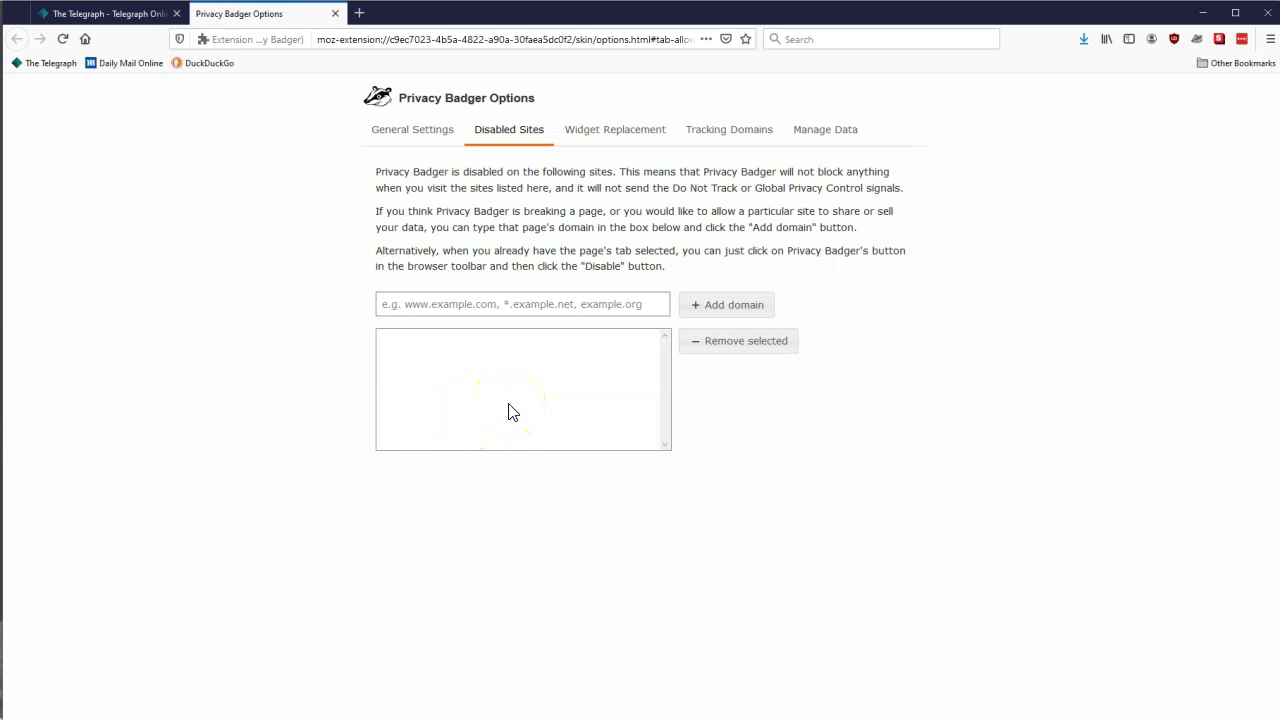
pyautogui.click(609, 129)
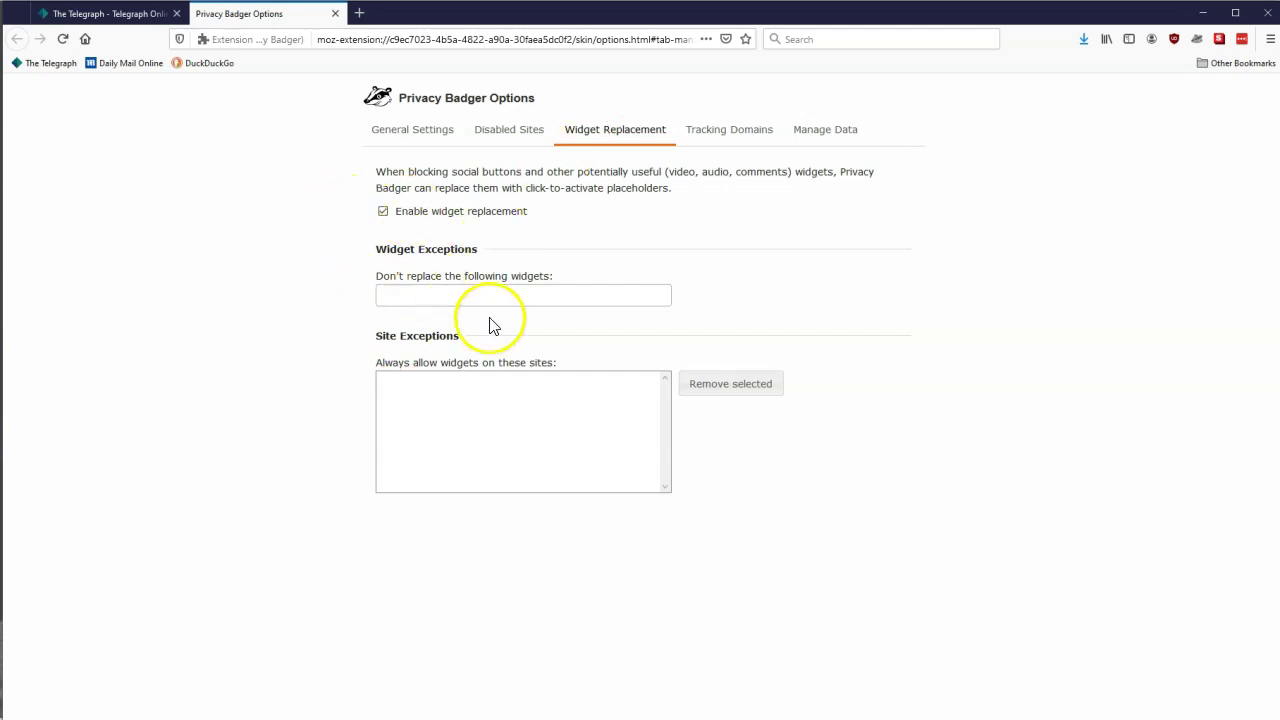
pyautogui.click(701, 127)
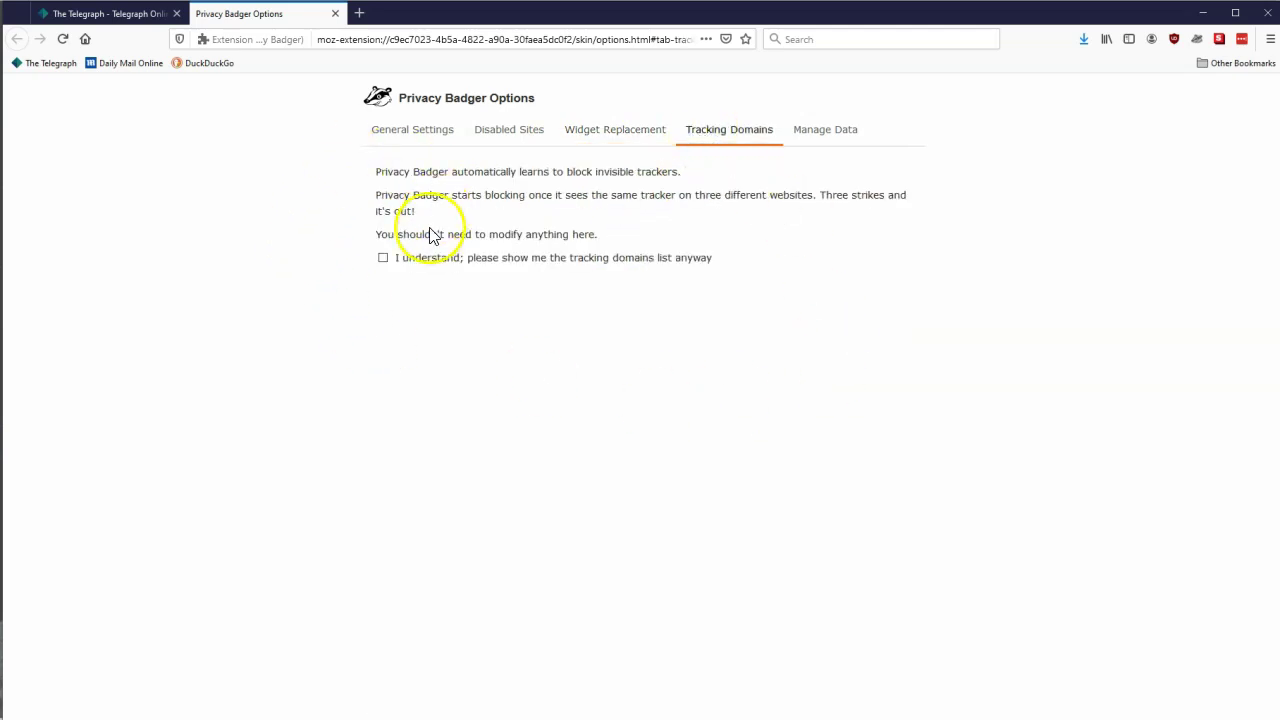
pyautogui.click(383, 258)
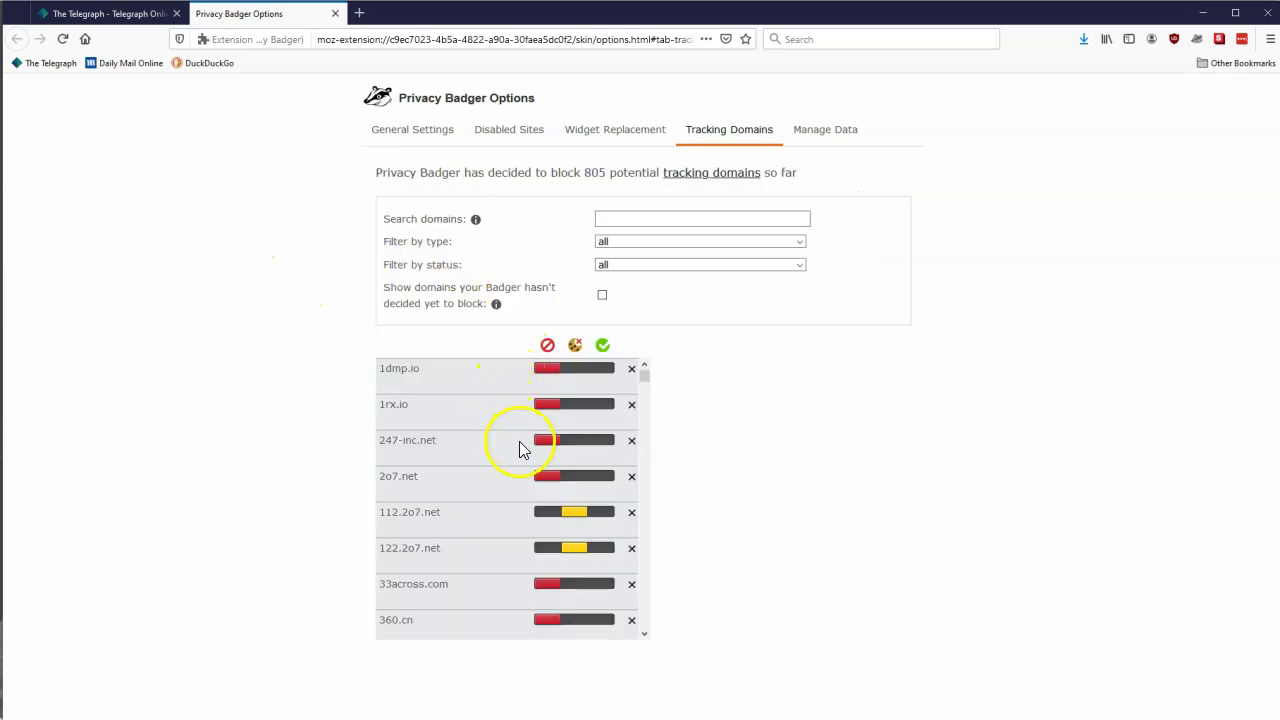
pyautogui.scroll(-15, 520, 445)
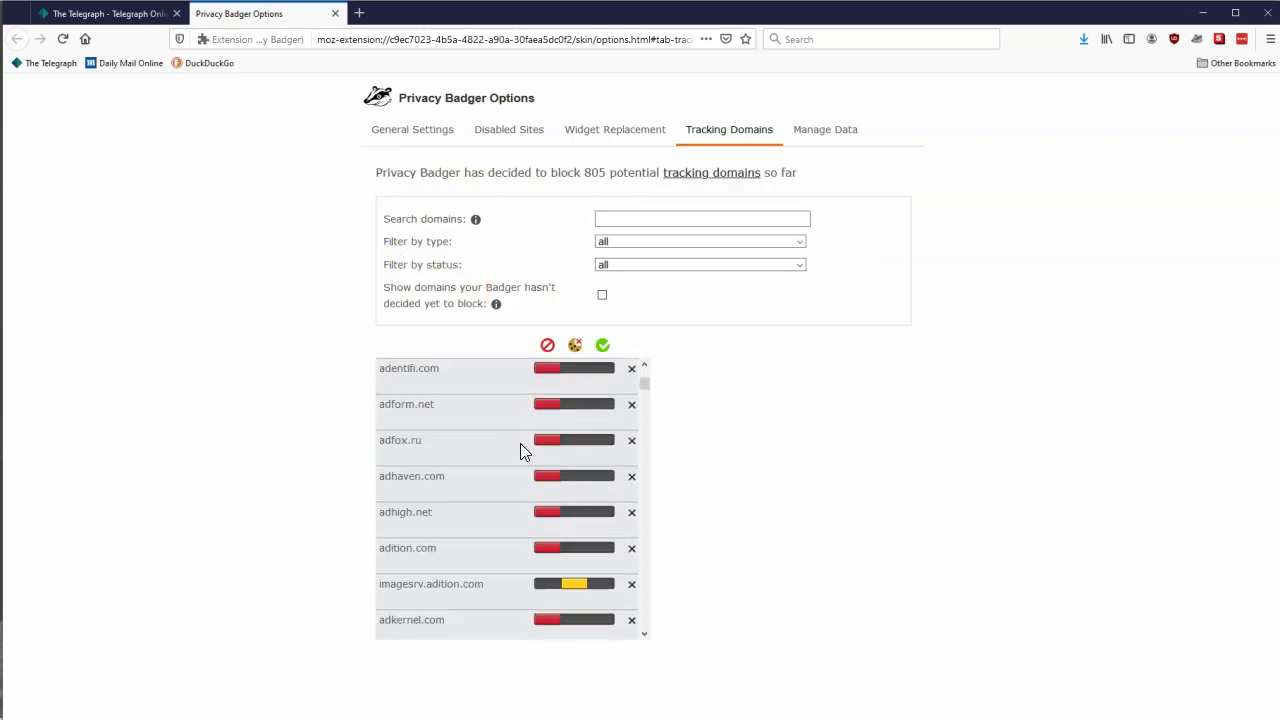
pyautogui.scroll(-2, 520, 450)
pyautogui.scroll(15, 520, 450)
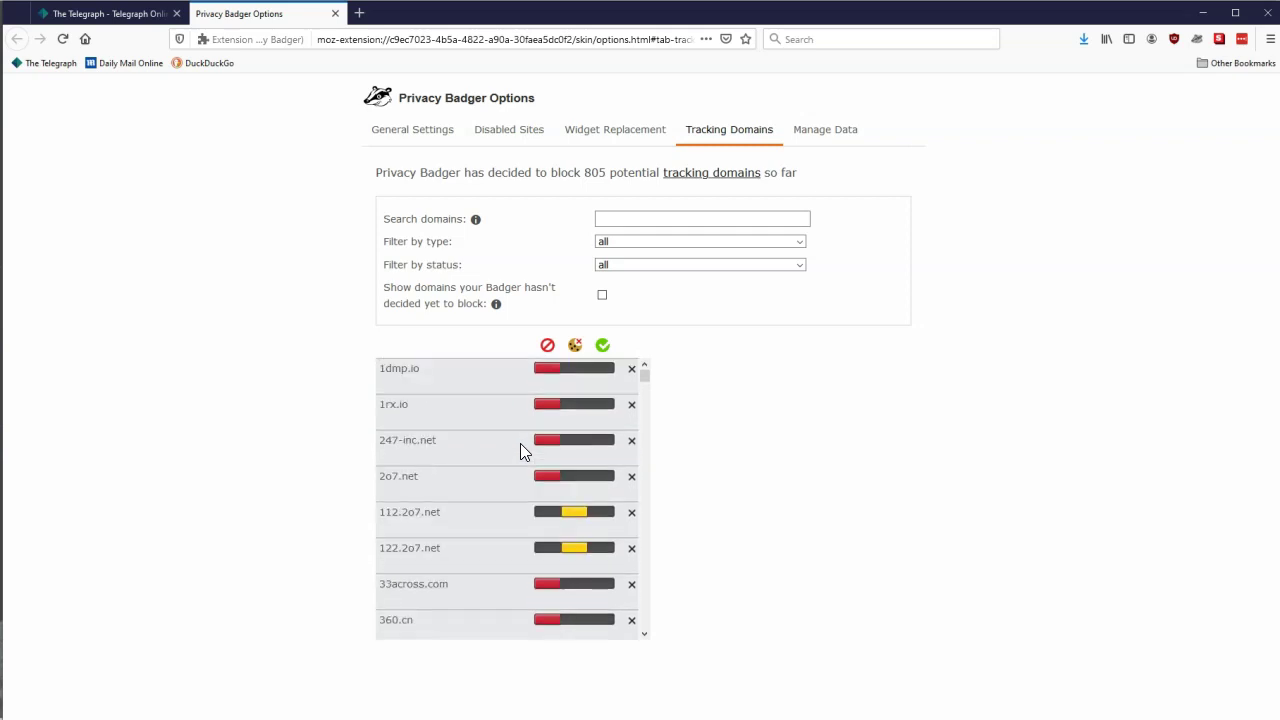
pyautogui.click(838, 129)
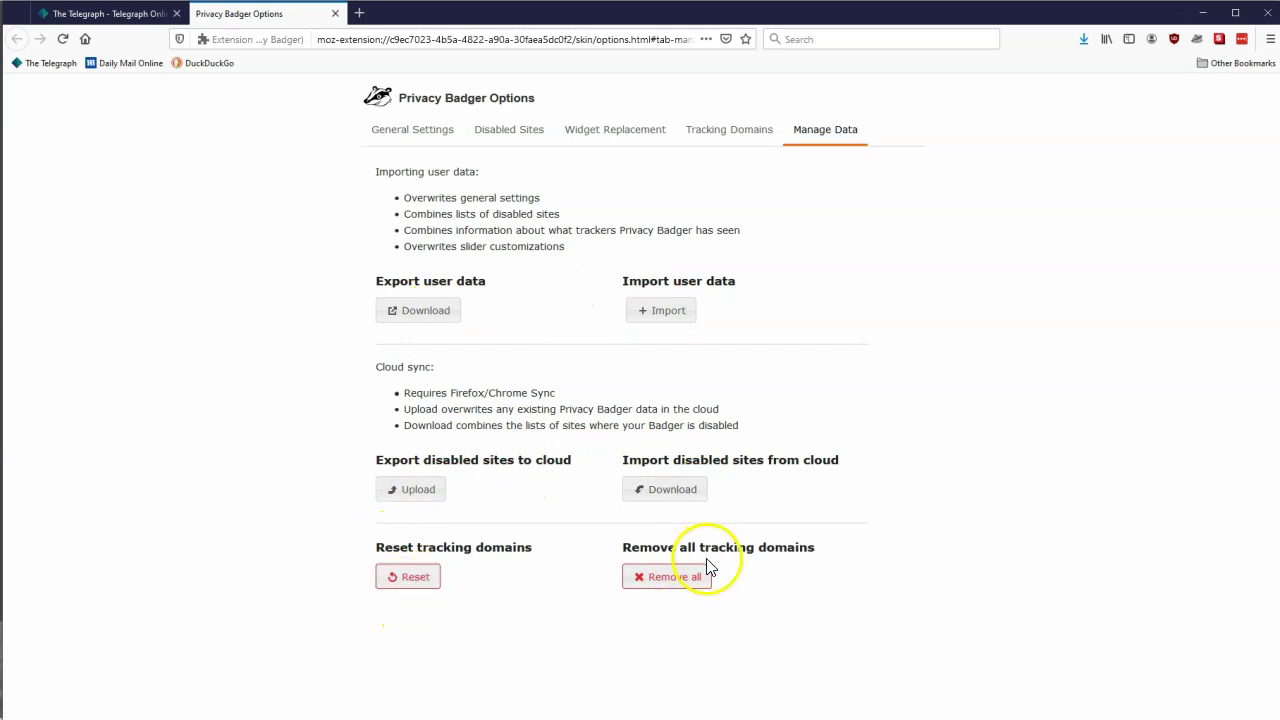
pyautogui.click(422, 138)
# Step: Load The Telegraph from the bookmarks and check Privacy Badger's list of blocked trackers for the site again
pyautogui.click(1199, 42)
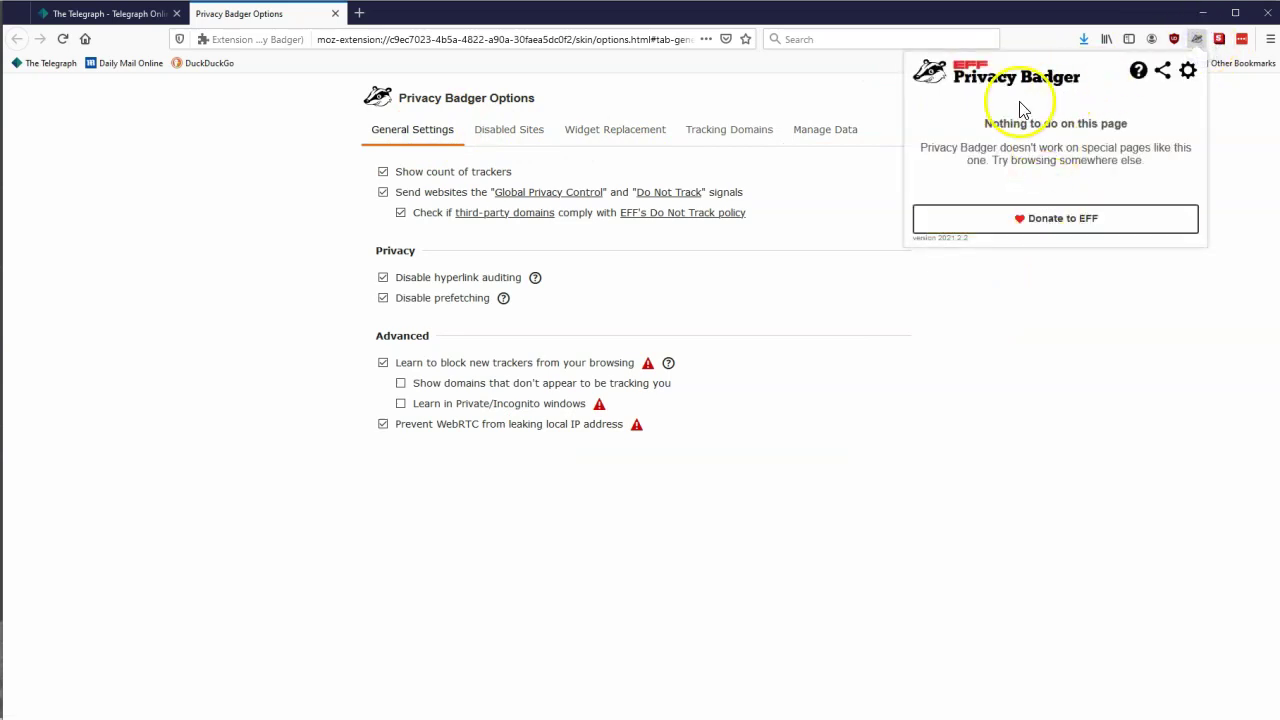
pyautogui.click(189, 199)
pyautogui.click(50, 66)
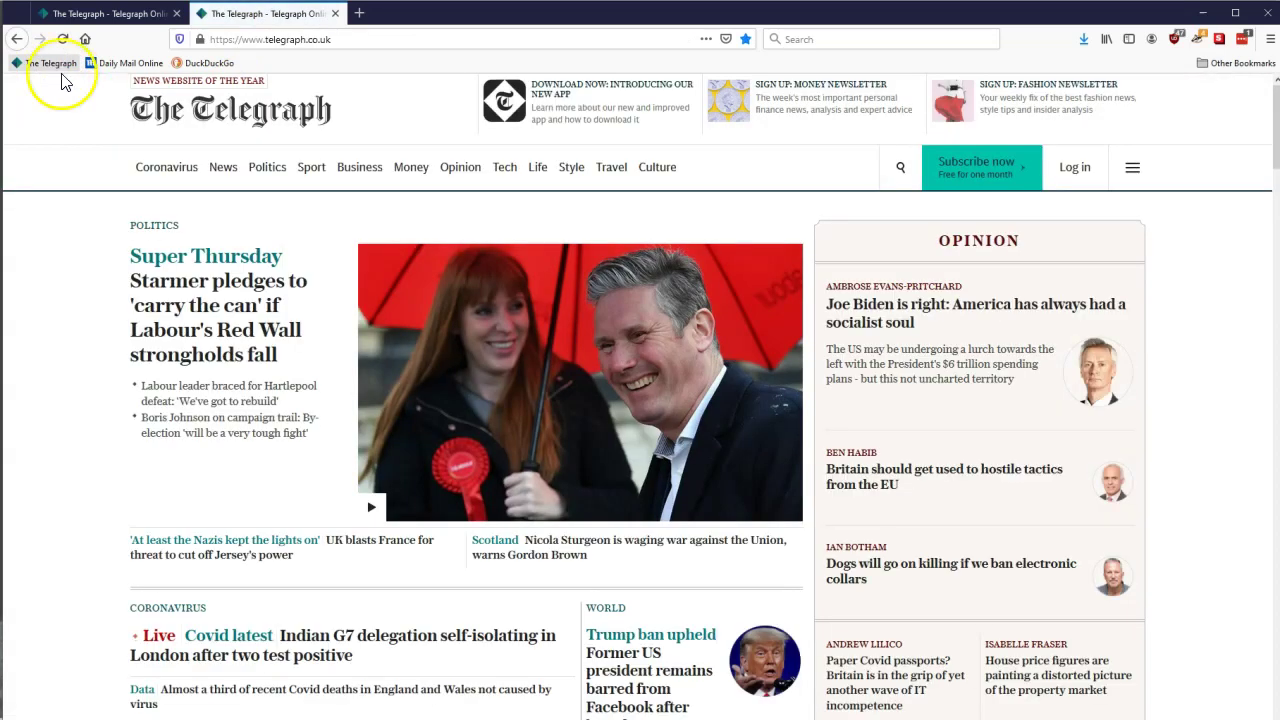
pyautogui.click(1199, 42)
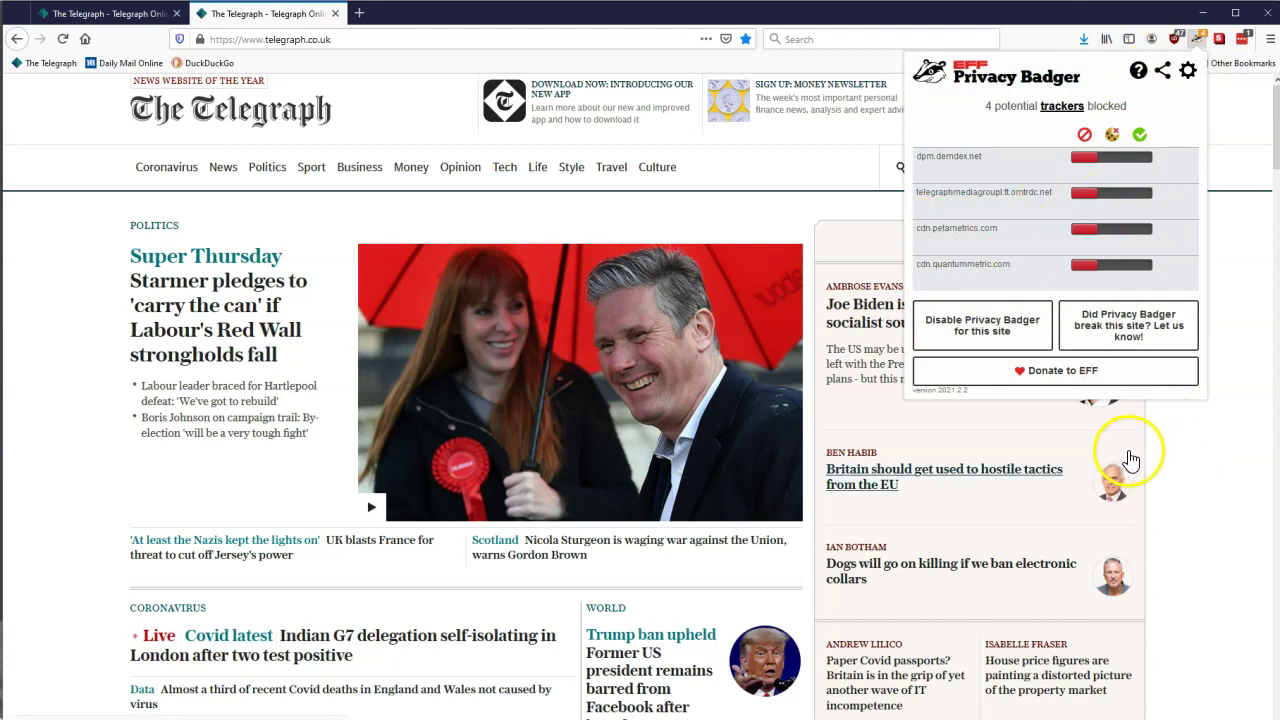
# Step: Open the Ryder Cup golf article from The Telegraph homepage, skim it, and check Privacy Badger's tracker list for that page
pyautogui.scroll(-4, 235, 280)
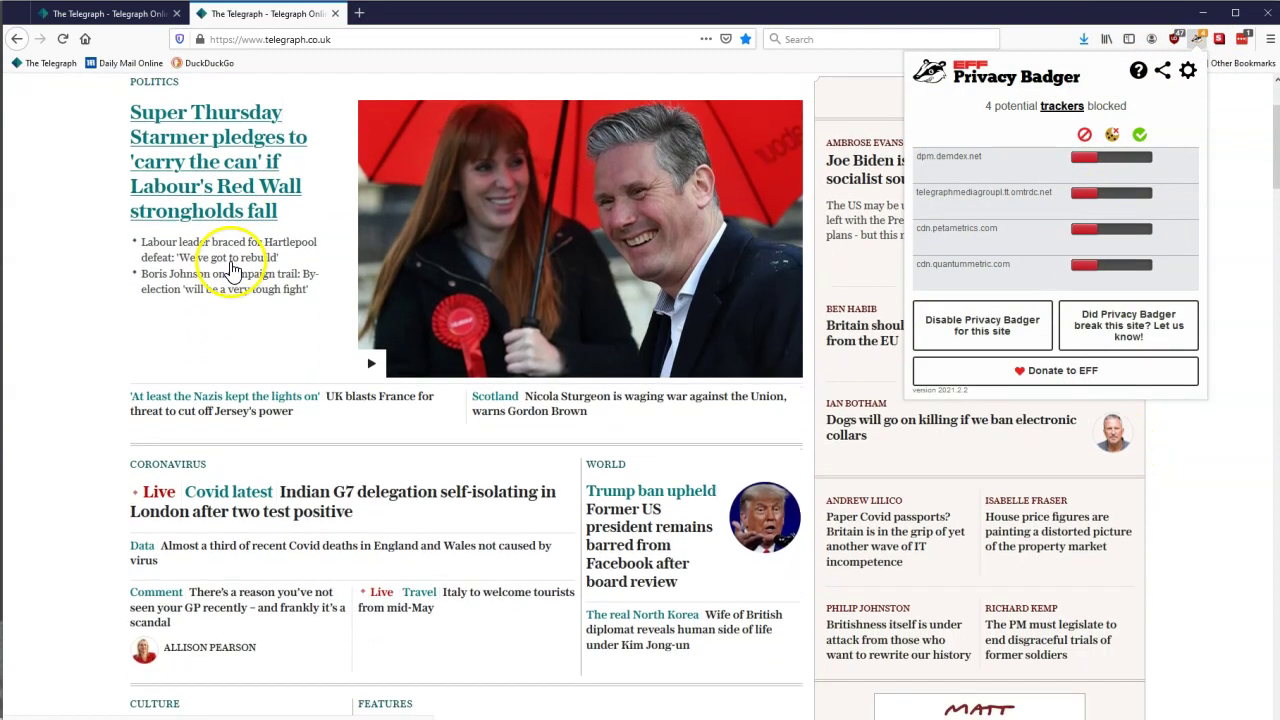
pyautogui.scroll(-4, 230, 268)
pyautogui.scroll(4, 230, 268)
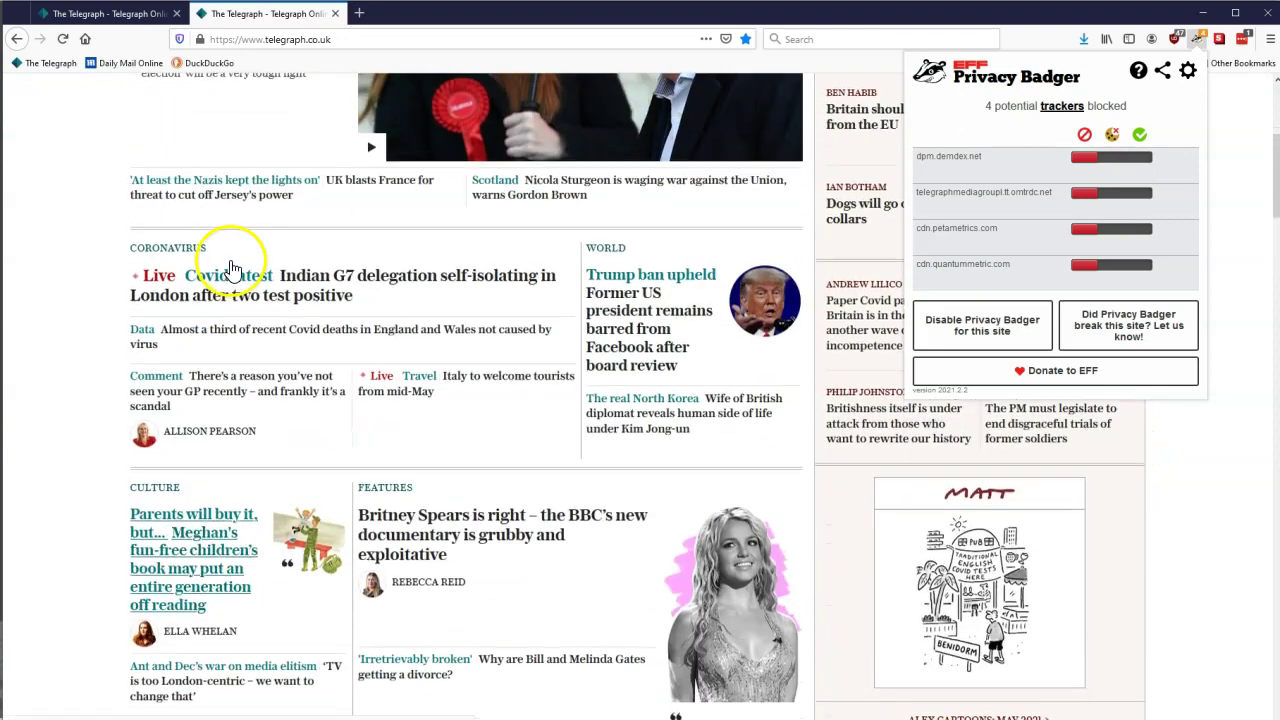
pyautogui.scroll(-3, 230, 268)
pyautogui.scroll(-3, 230, 268)
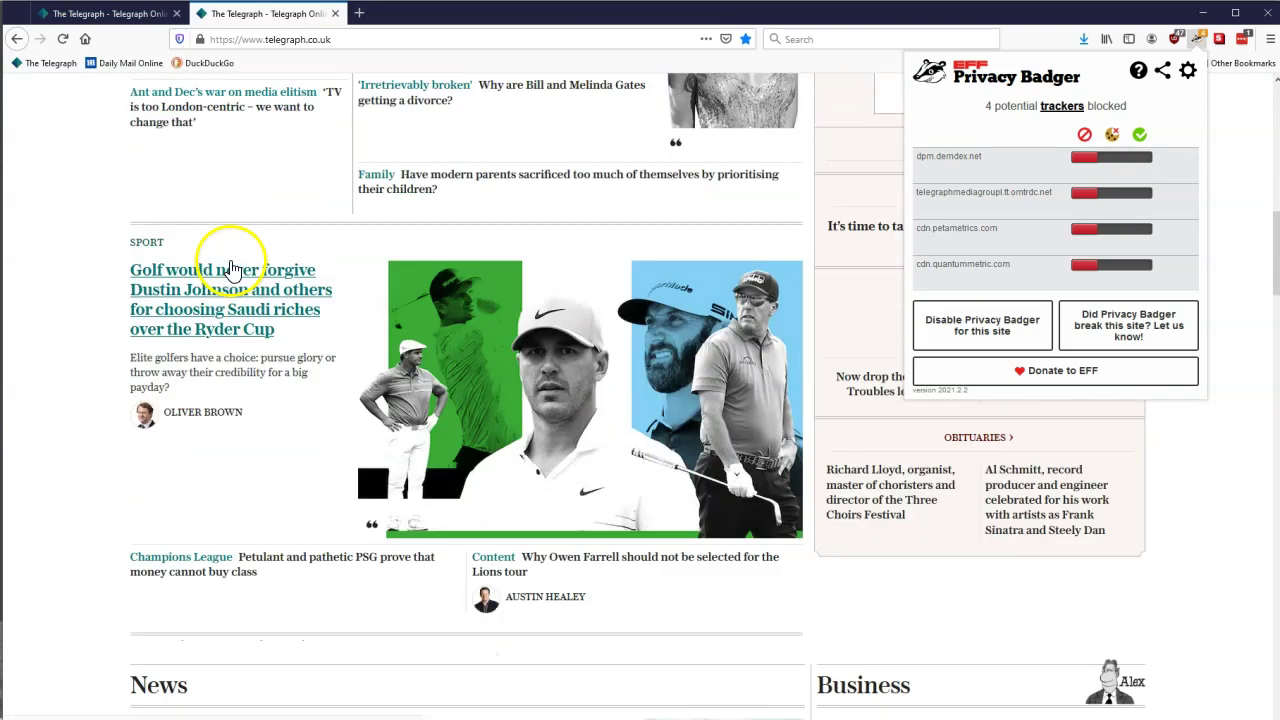
pyautogui.click(200, 305)
pyautogui.click(197, 312)
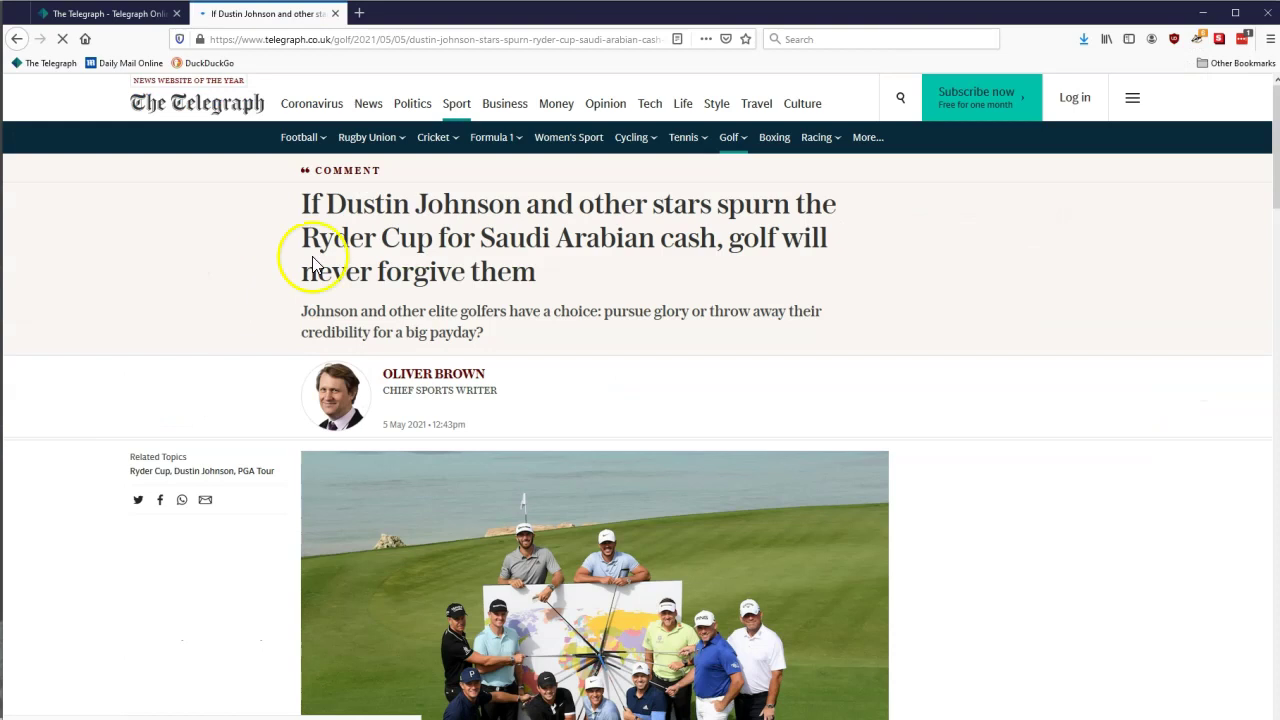
pyautogui.scroll(-9, 342, 253)
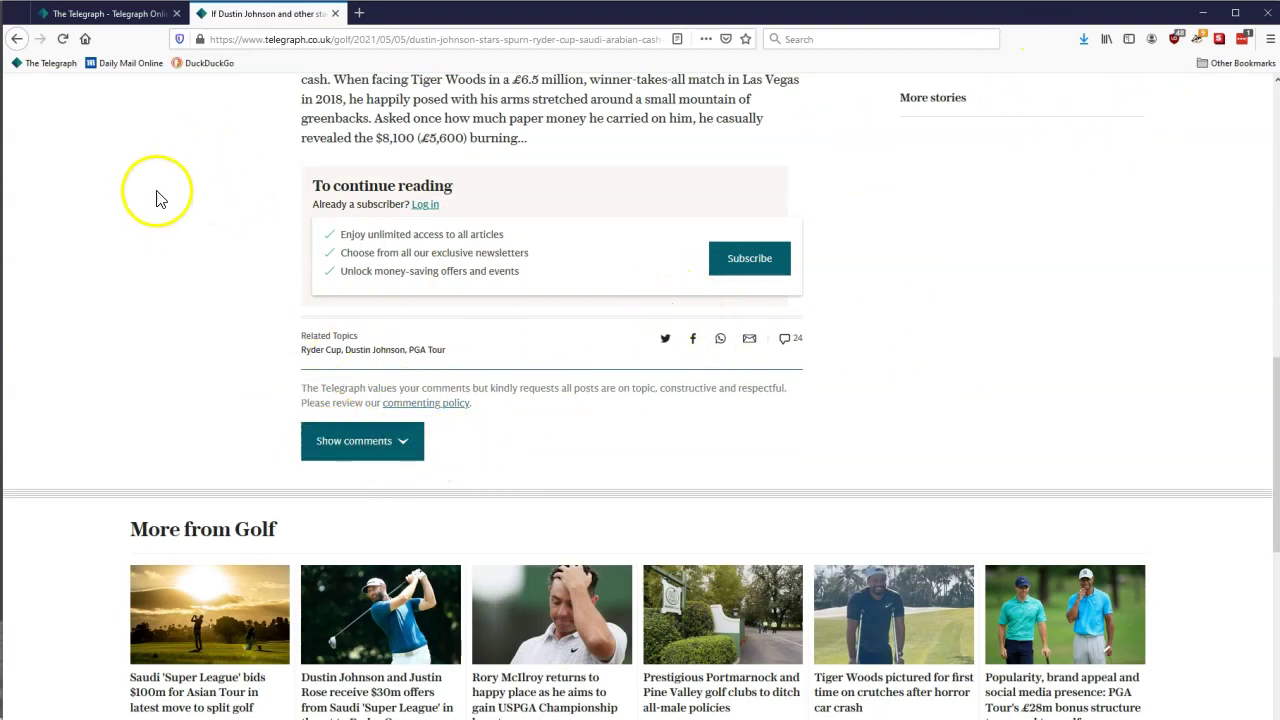
pyautogui.click(1199, 40)
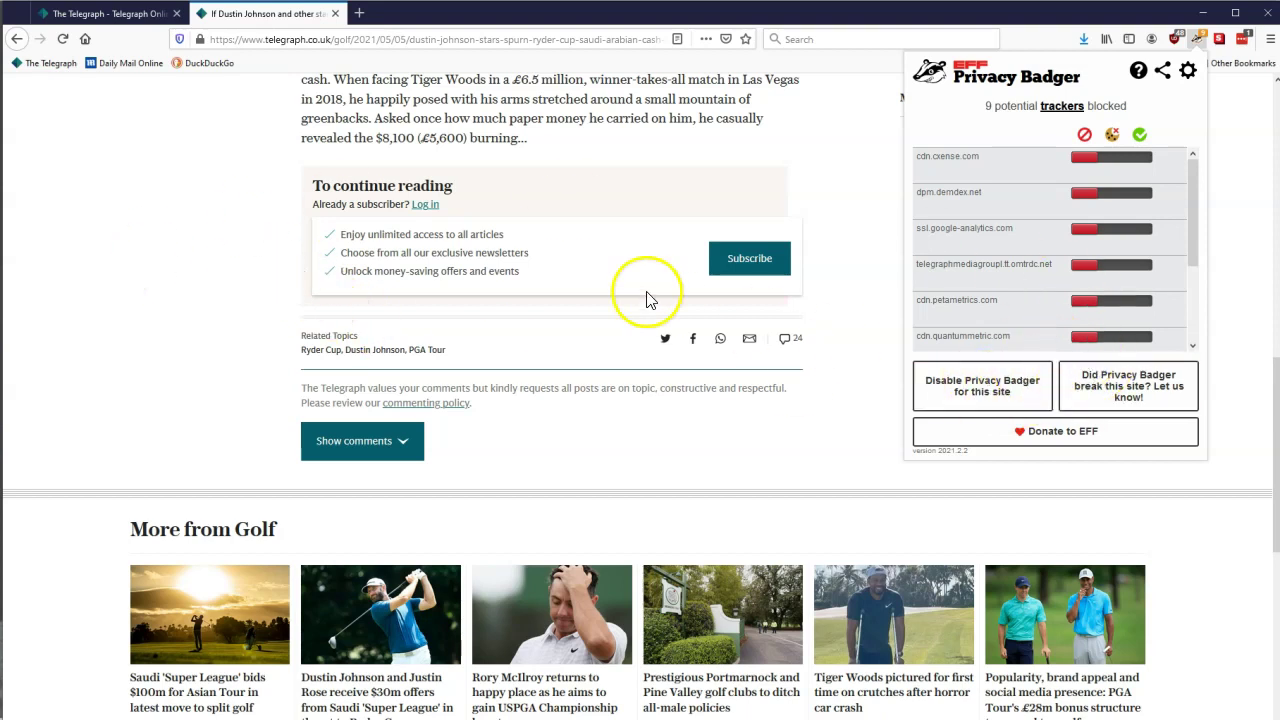
# Step: Load Daily Mail Online from the bookmarks and examine its blocked and undecided domains in Privacy Badger
pyautogui.click(175, 235)
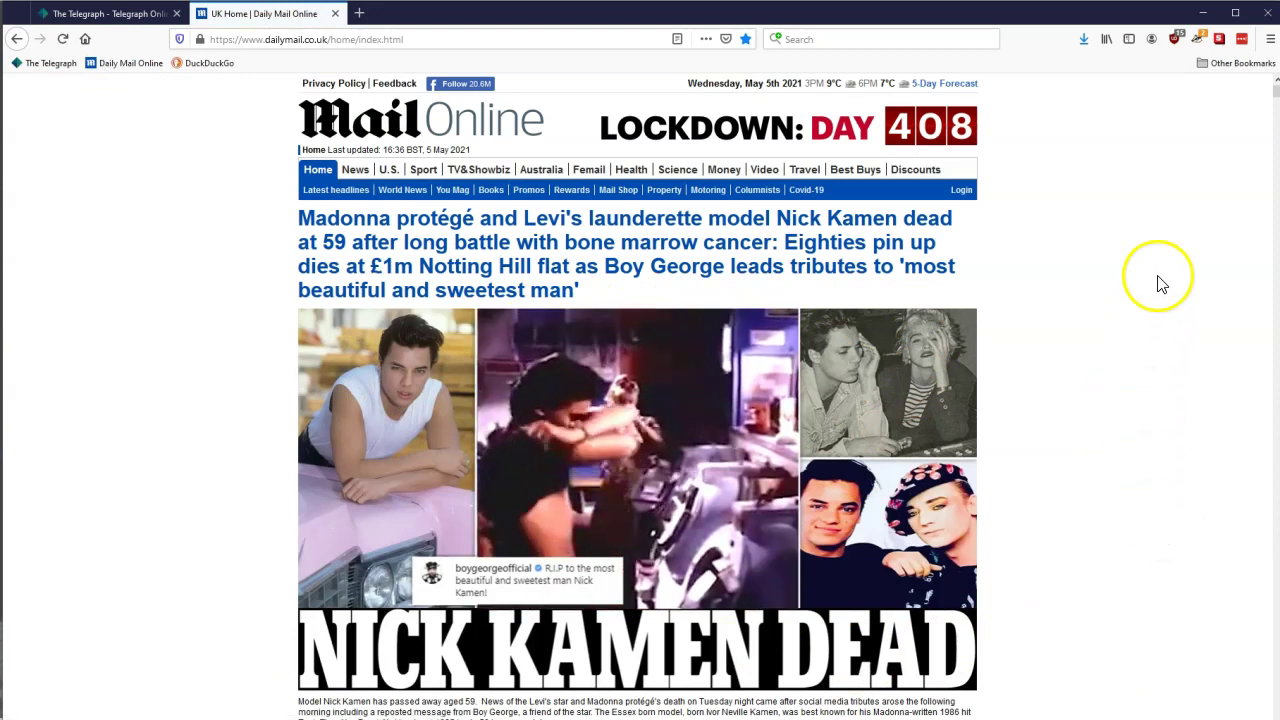
pyautogui.click(1199, 42)
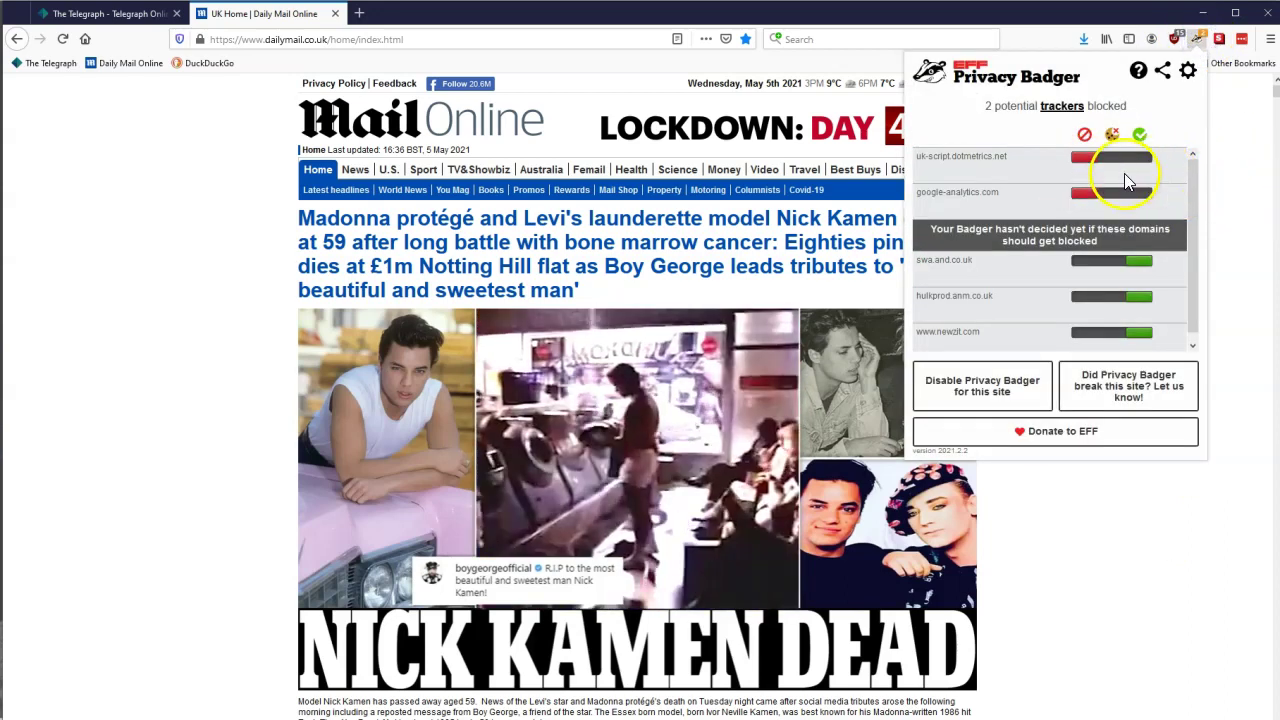
pyautogui.moveTo(1115, 248)
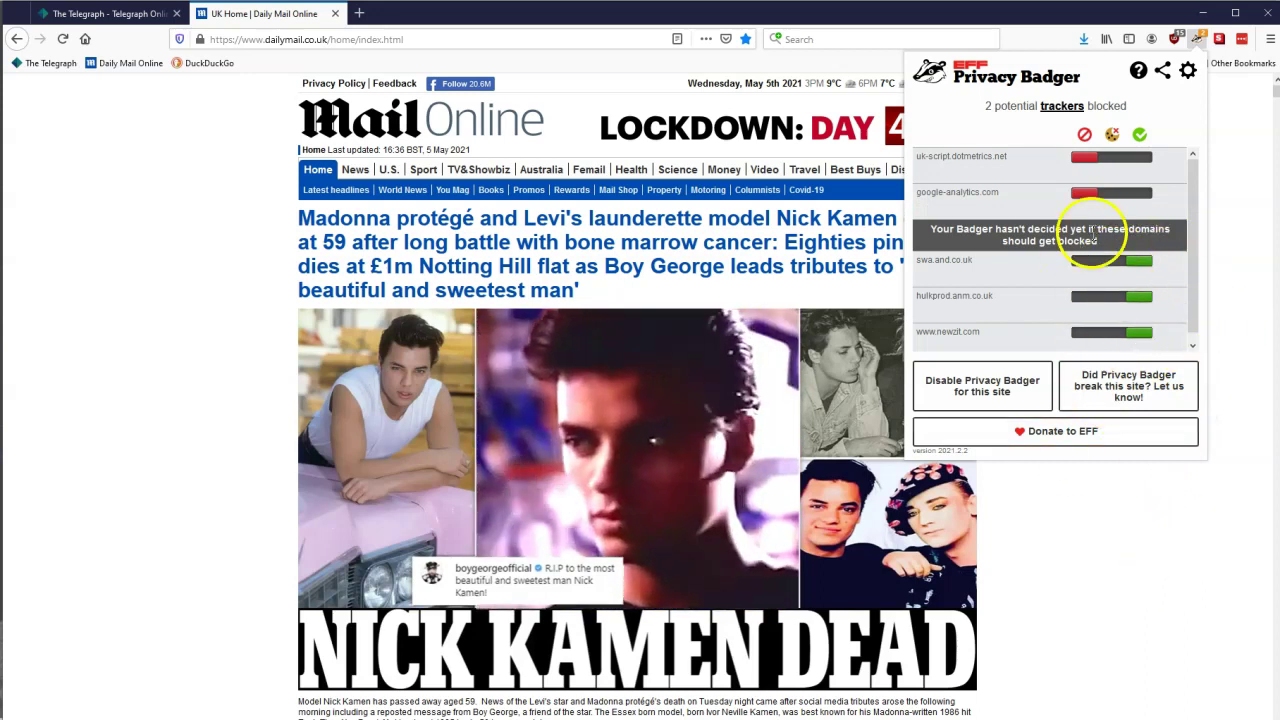
pyautogui.click(1120, 562)
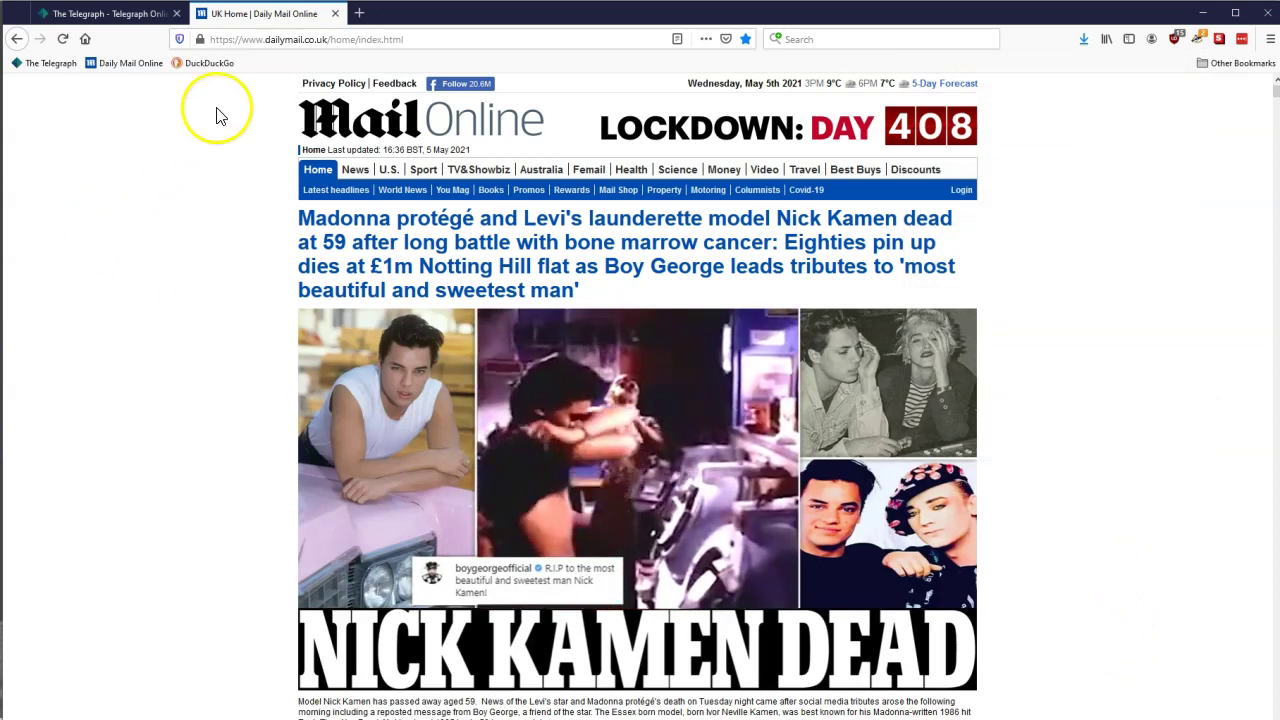
# Step: Load the DuckDuckGo homepage from the bookmarks and place the cursor in its search field
pyautogui.click(212, 70)
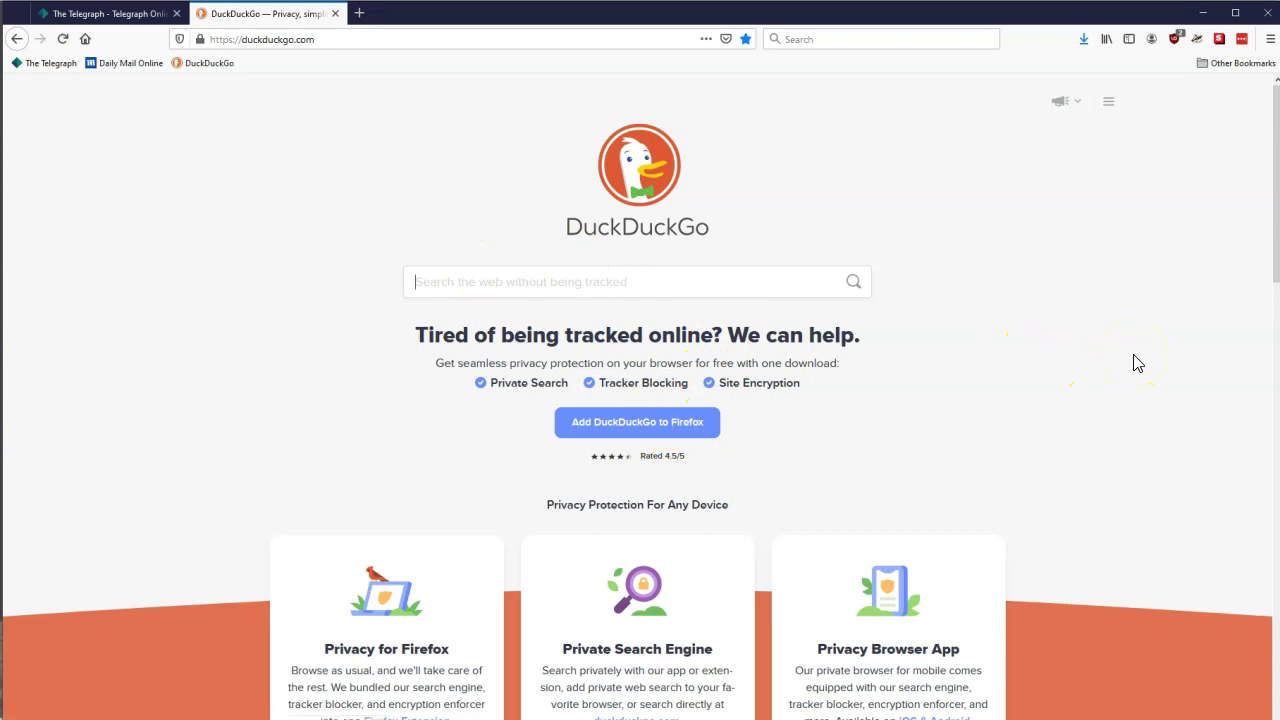
pyautogui.click(622, 280)
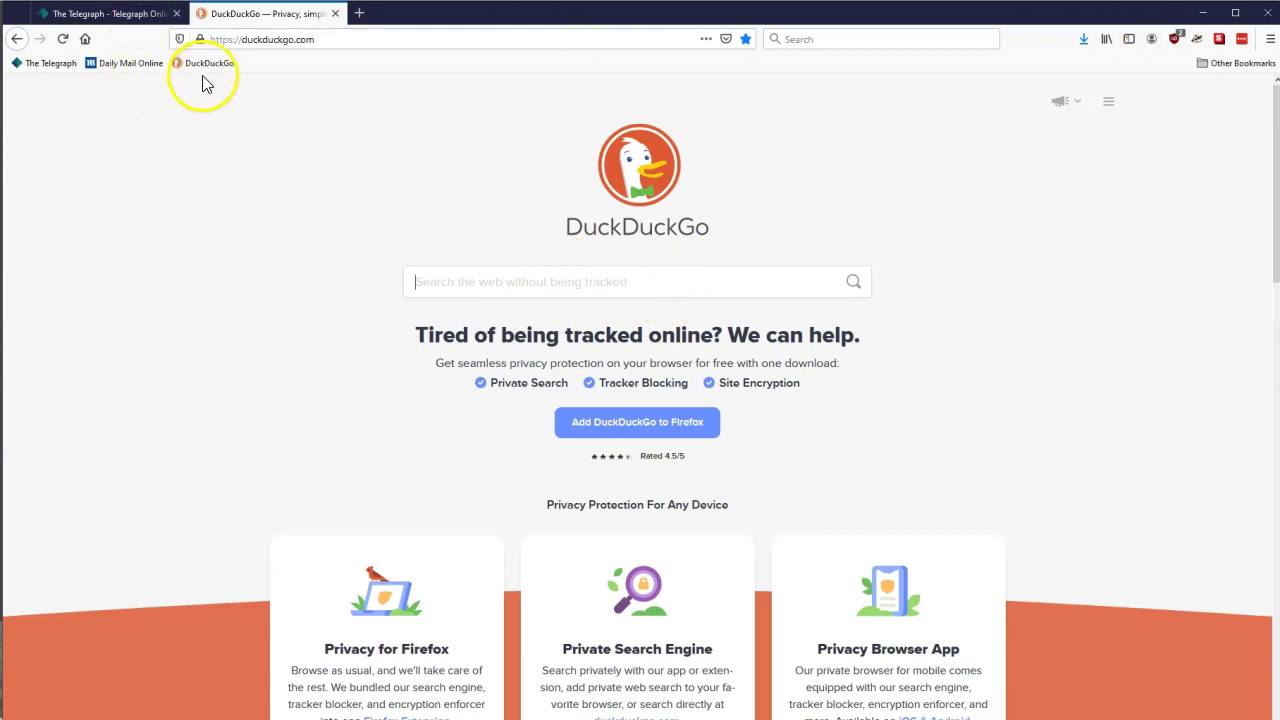
# Step: Go to oka.com and inspect the tracker domains Privacy Badger lists for the site
pyautogui.click(334, 40)
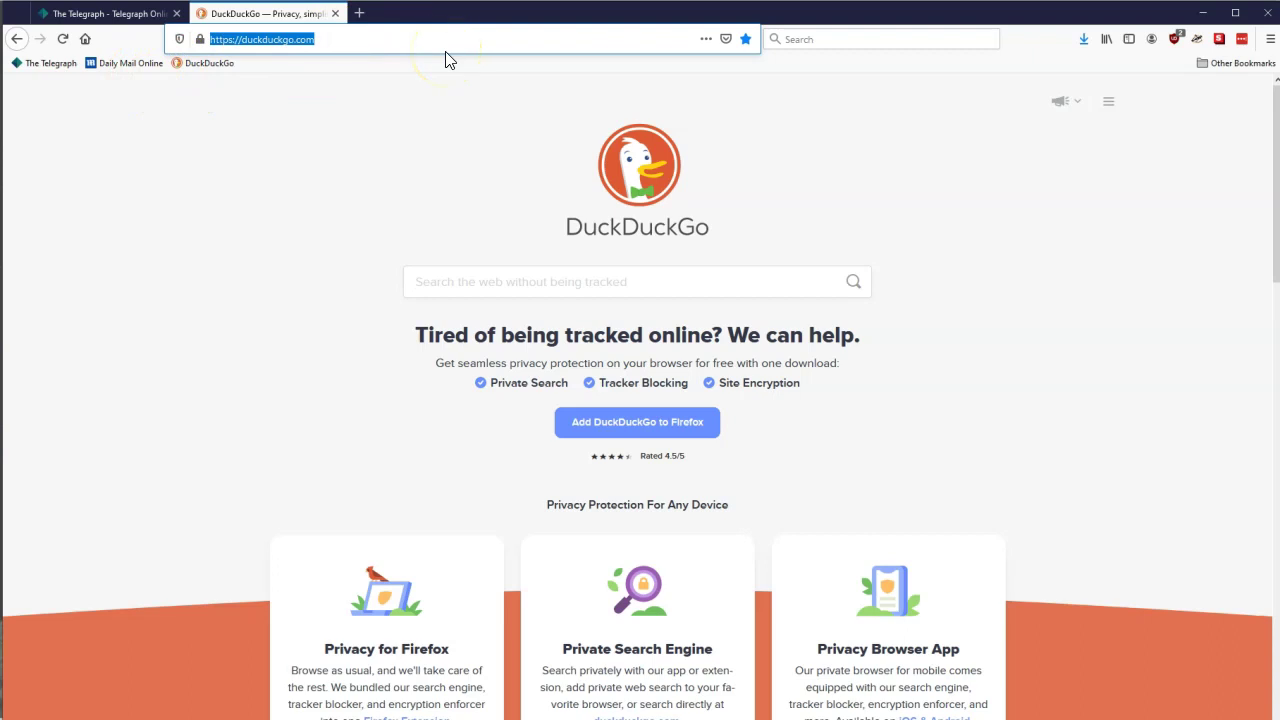
pyautogui.write('oka.com')
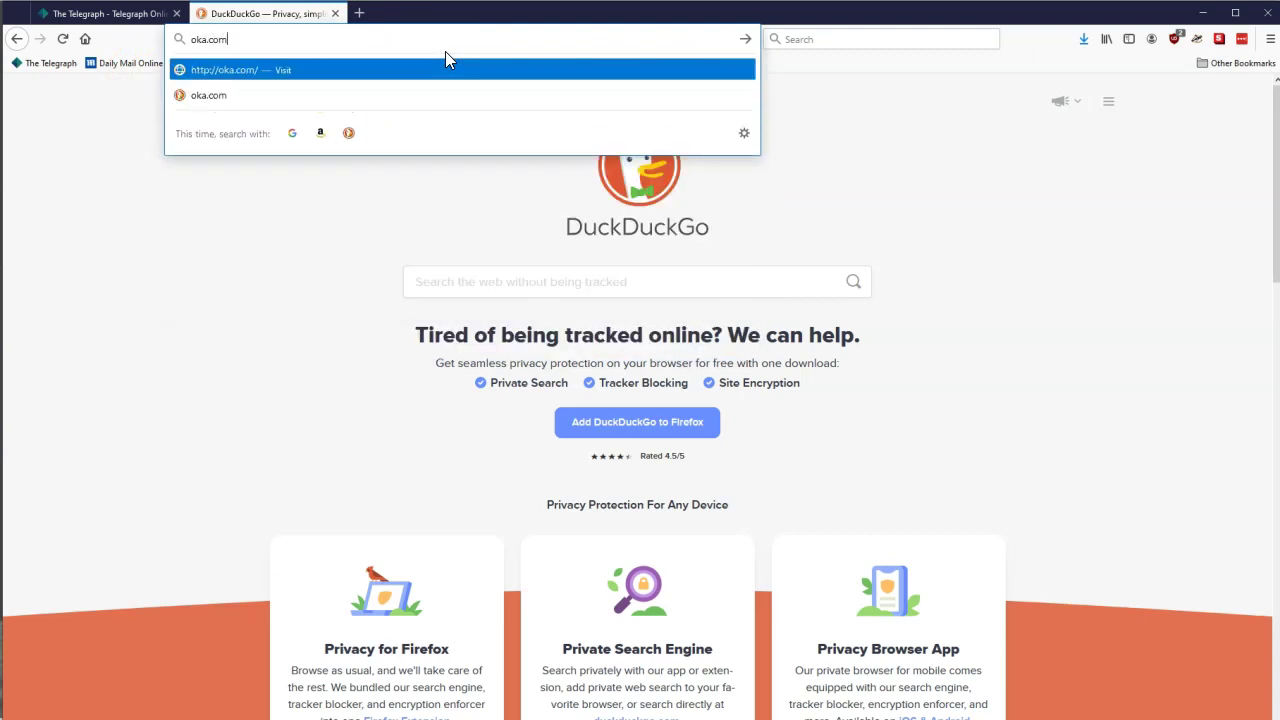
pyautogui.press('Return')
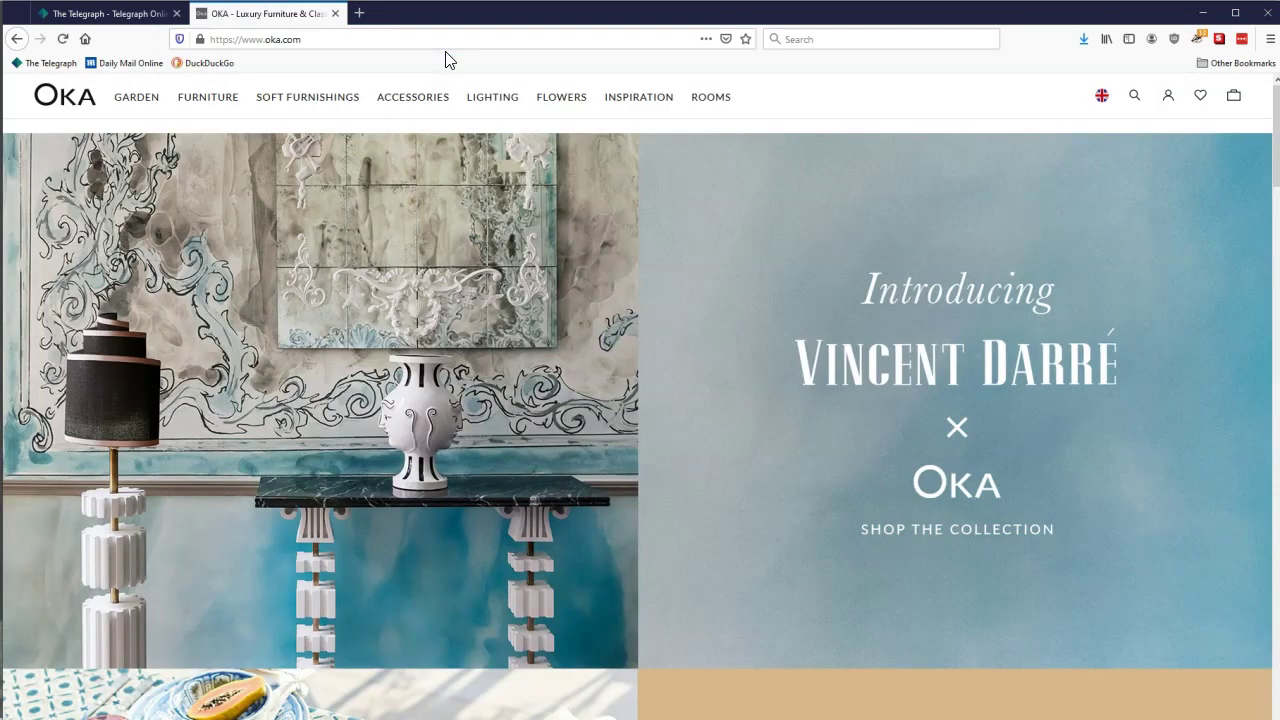
pyautogui.click(1203, 43)
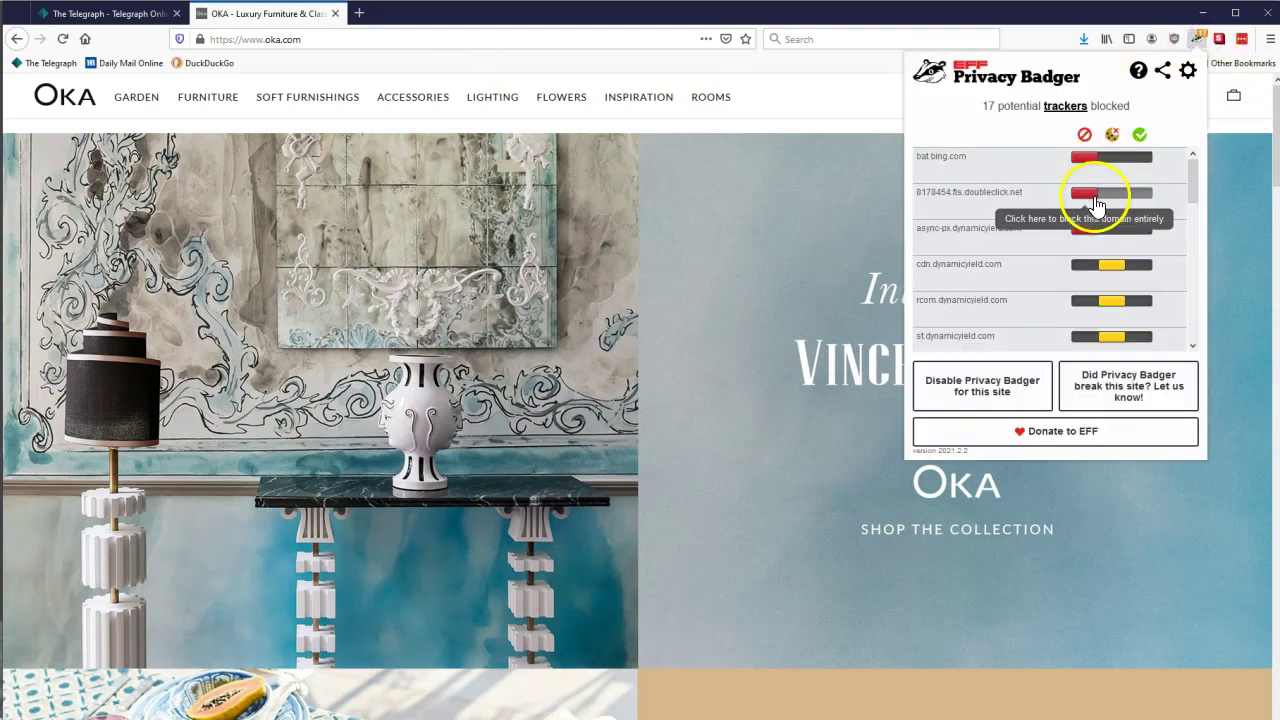
pyautogui.moveTo(1190, 190); pyautogui.dragTo(1155, 110)
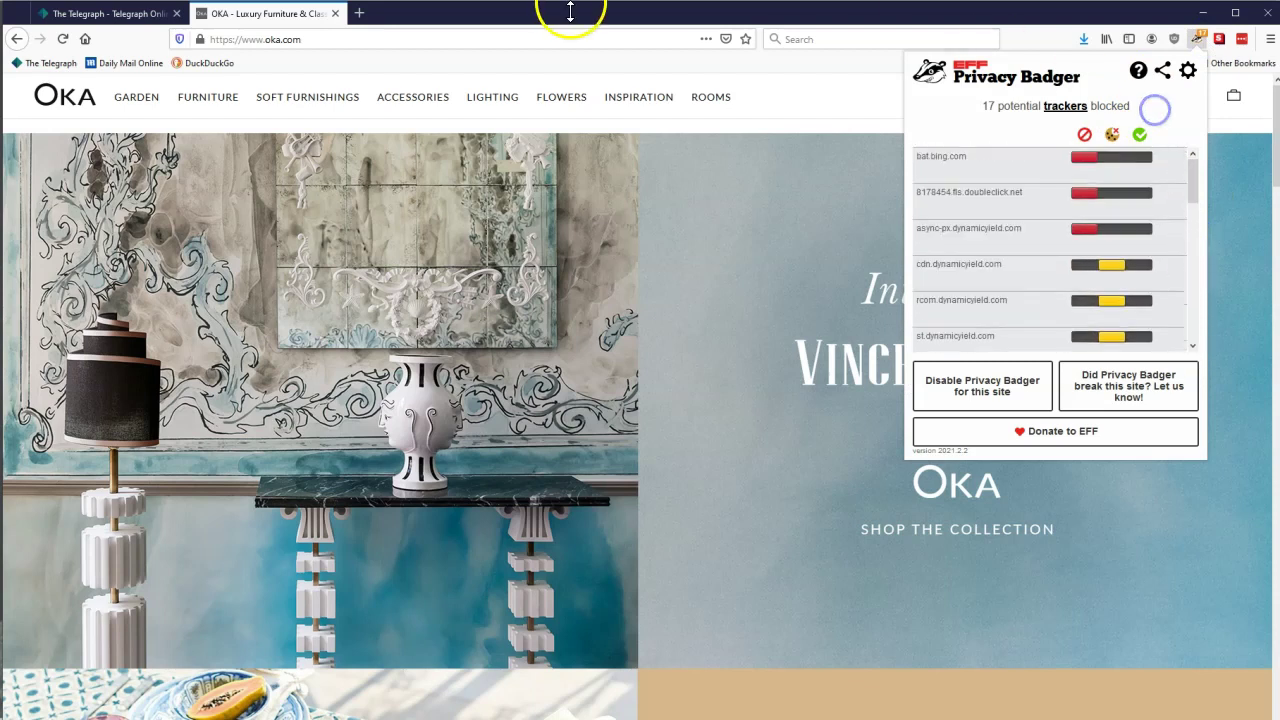
# Step: Load the bookmarked Blacklight privacy inspector in a new tab and scan oka.com with it
pyautogui.click(361, 14)
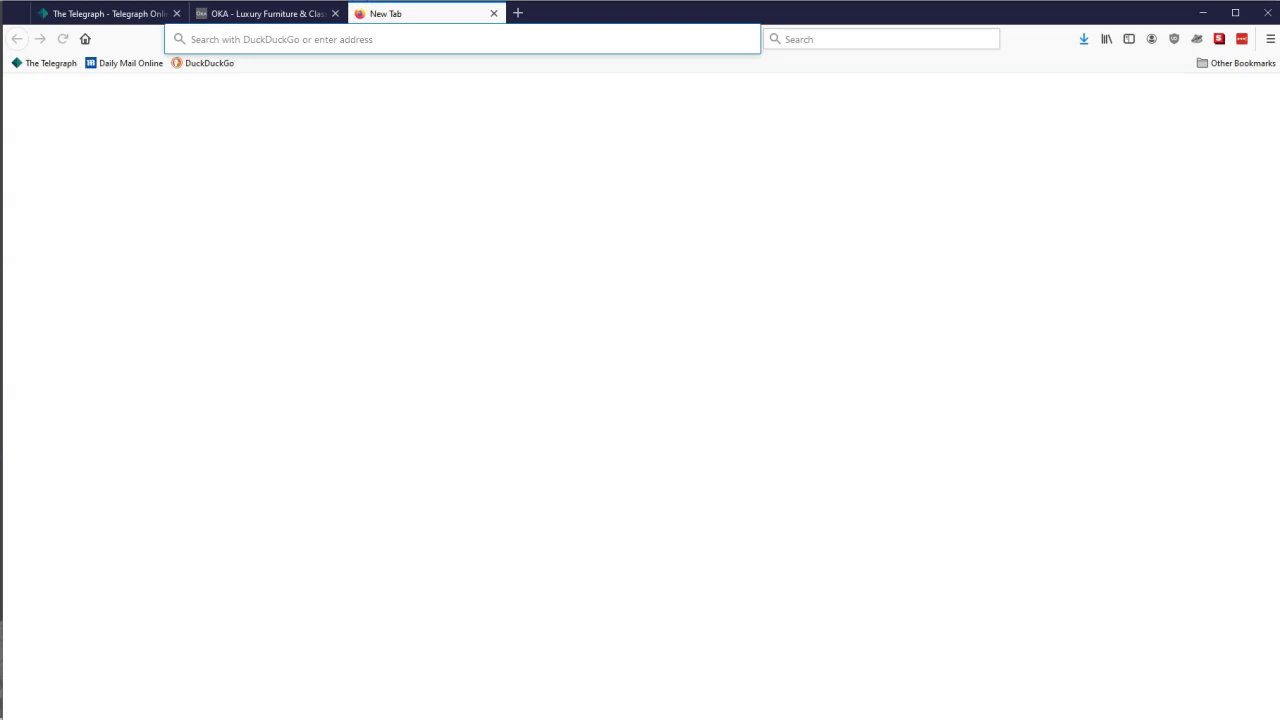
pyautogui.click(1250, 63)
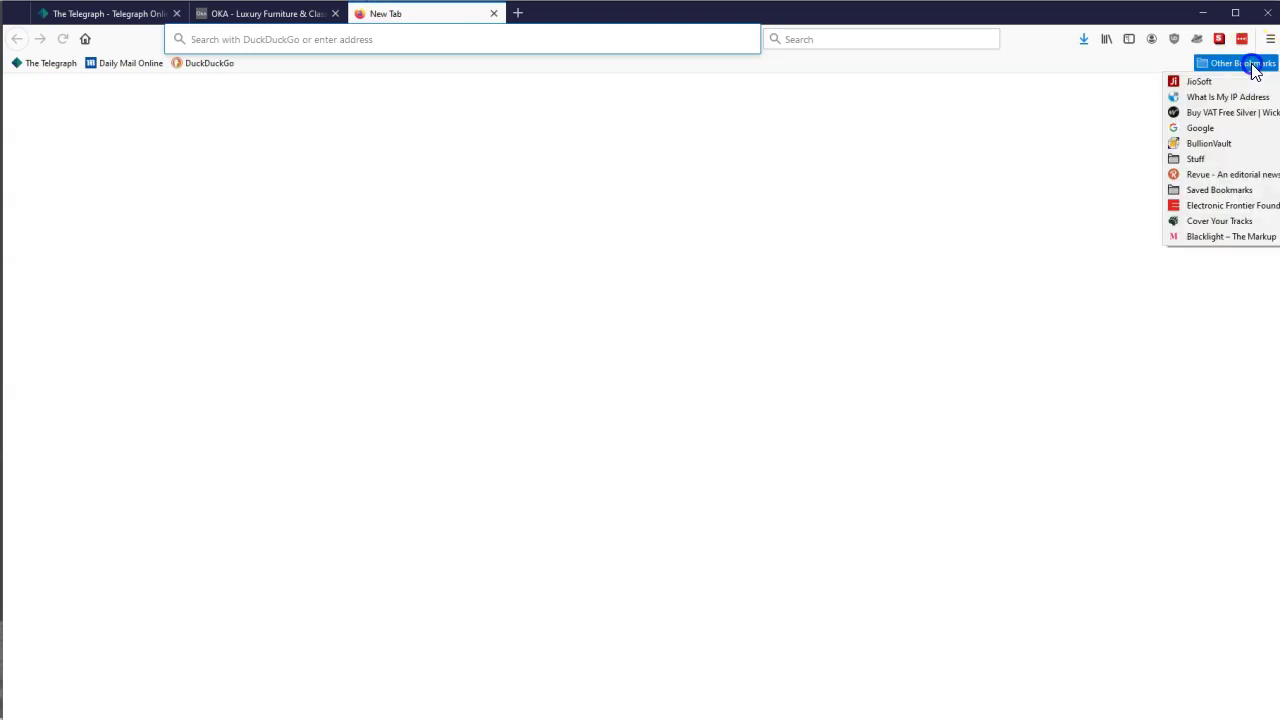
pyautogui.click(1233, 236)
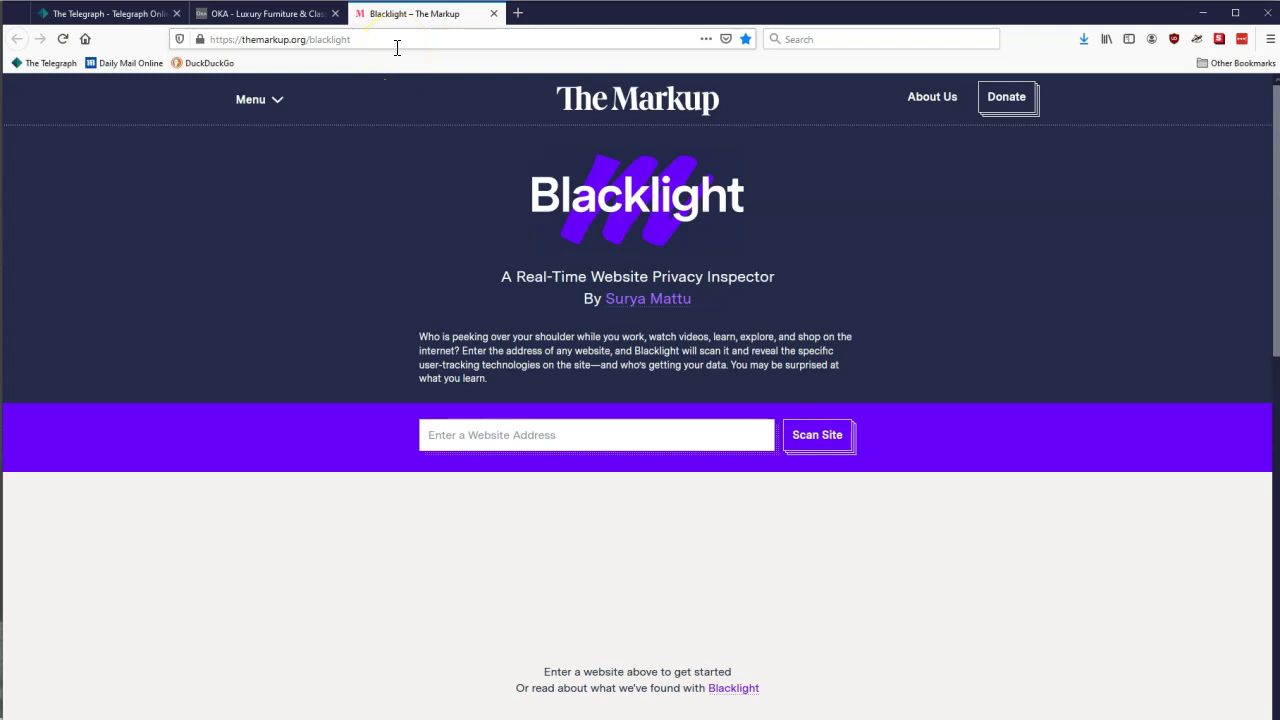
pyautogui.click(478, 434)
pyautogui.write('o')
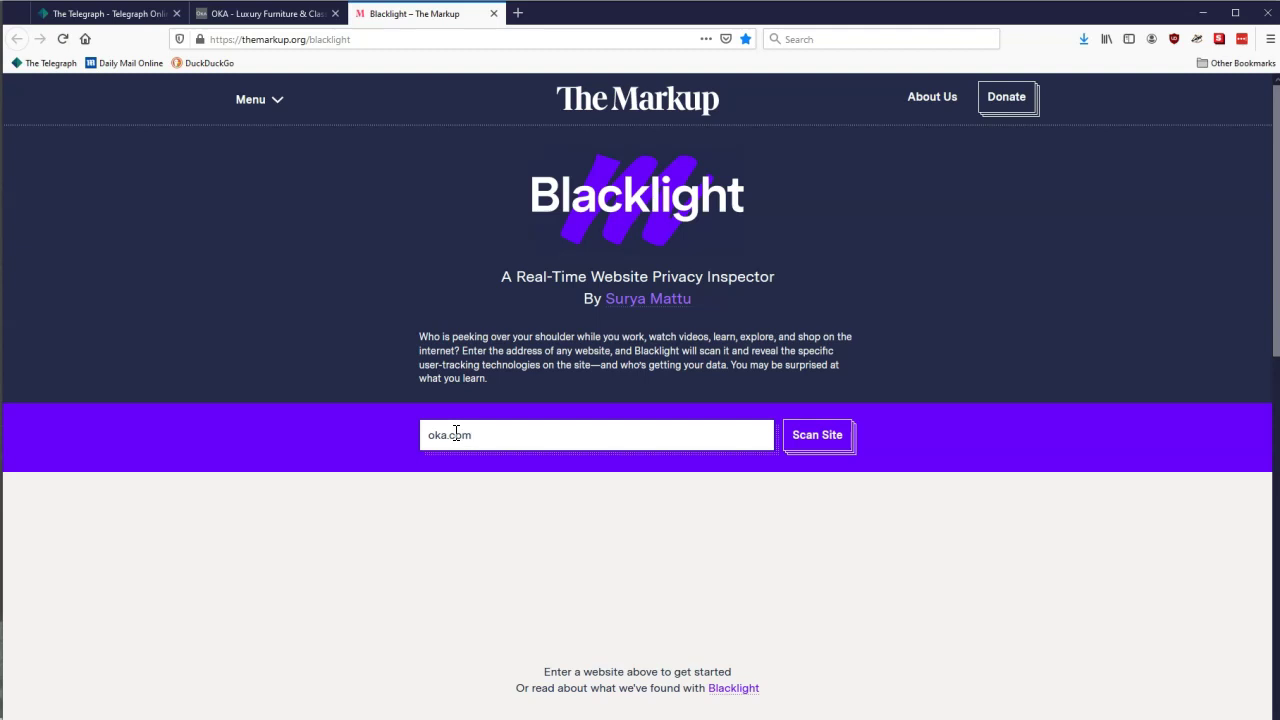
pyautogui.write('ka.com')
pyautogui.click(803, 440)
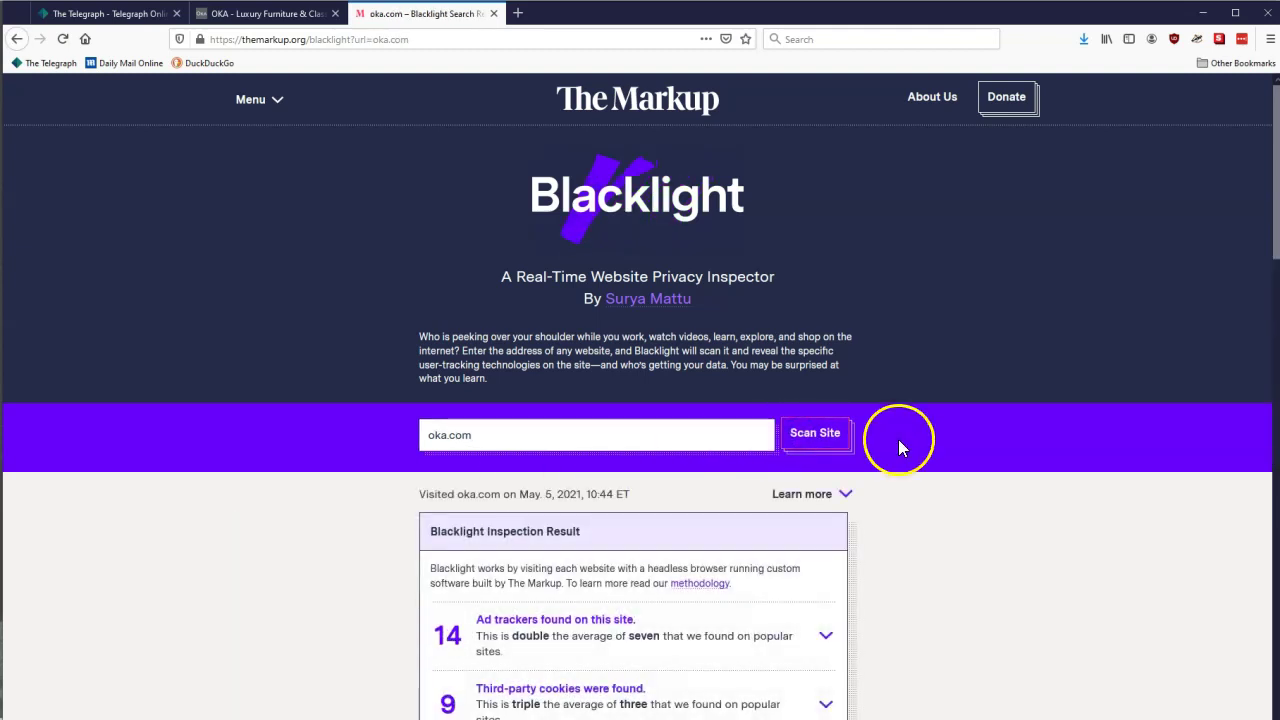
# Step: Review Blacklight's inspection result for oka.com and the ad-tech companies, looking into the Alphabet, Criteo, Quantcast and Salesforce entries
pyautogui.scroll(-1, 1010, 465)
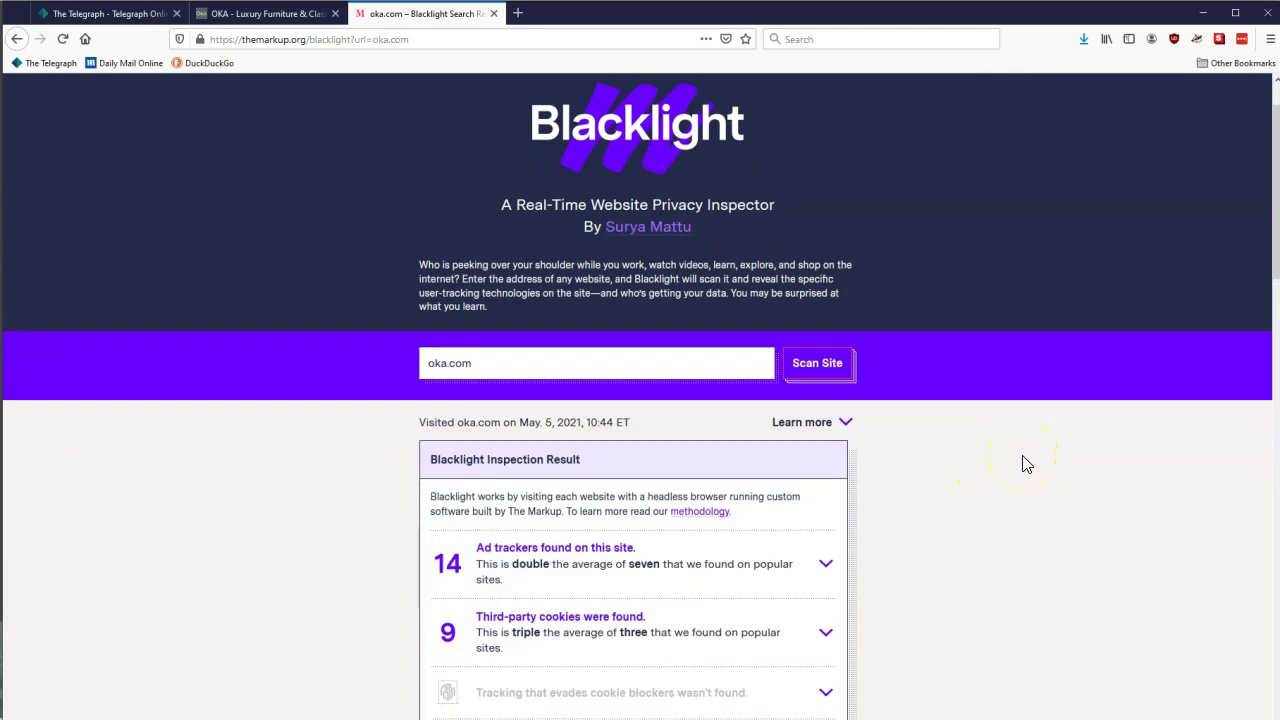
pyautogui.scroll(-5, 1027, 450)
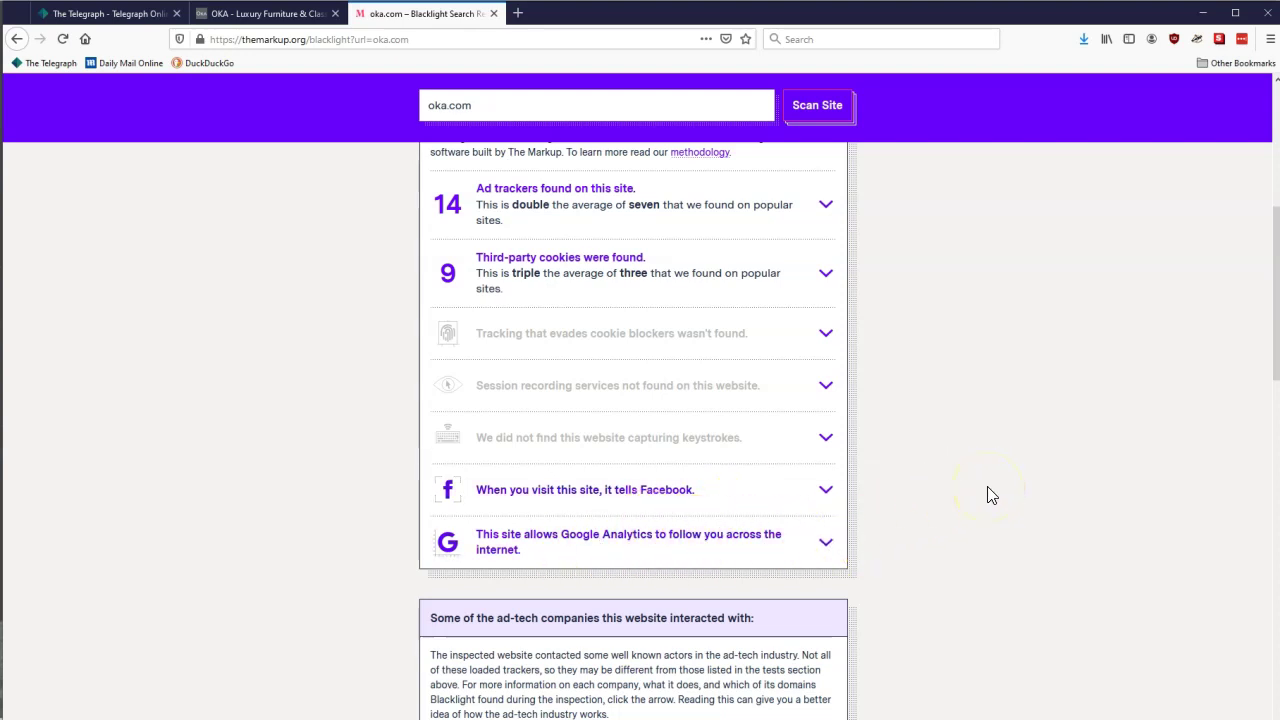
pyautogui.scroll(-6, 987, 494)
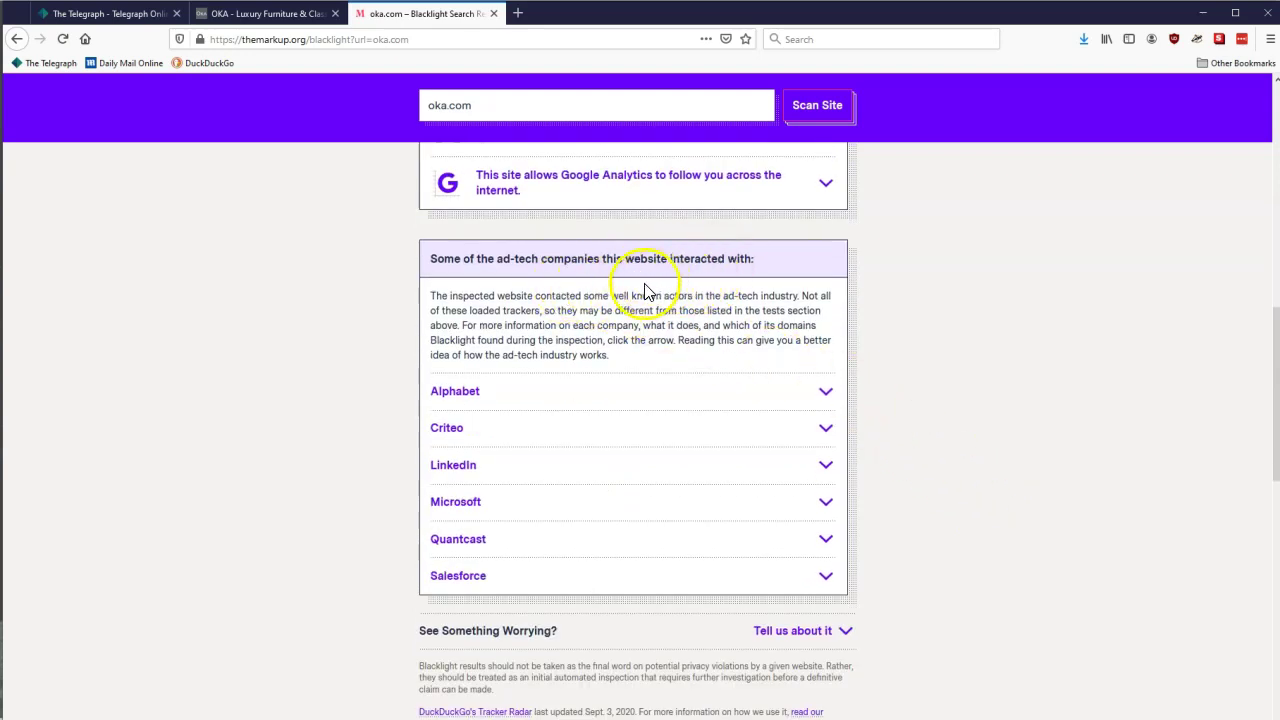
pyautogui.click(824, 393)
pyautogui.click(822, 393)
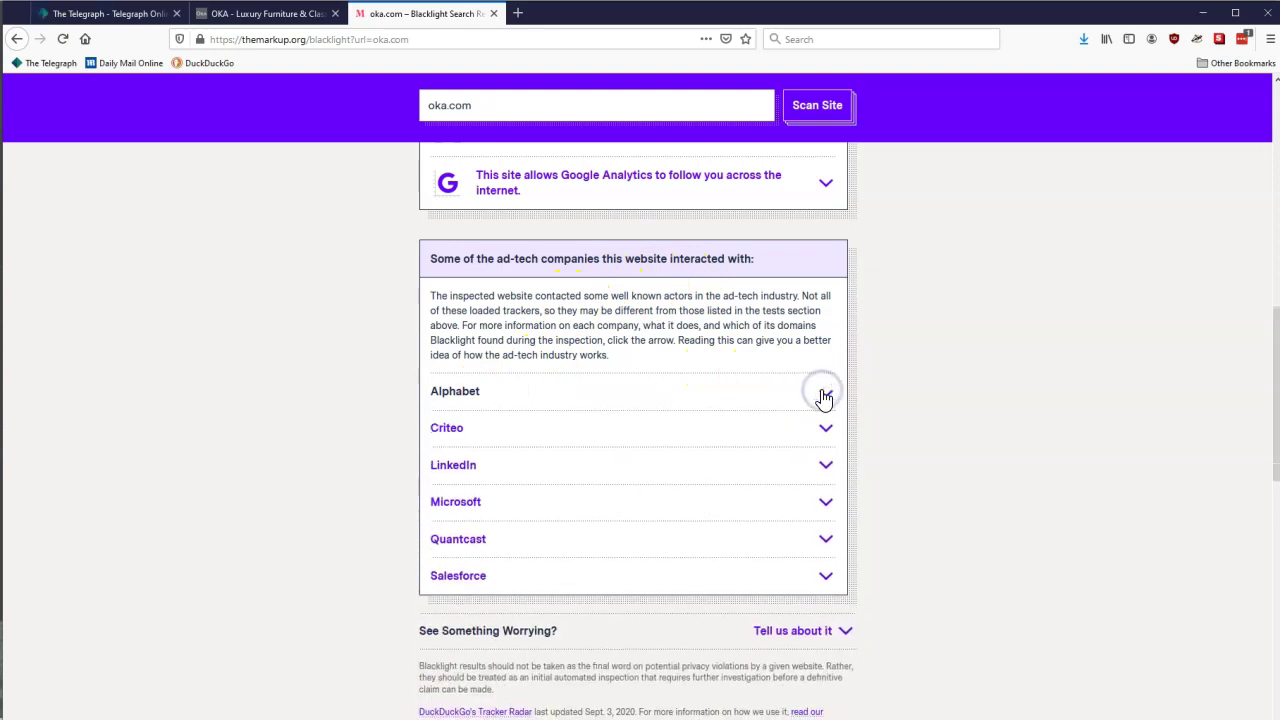
pyautogui.click(826, 429)
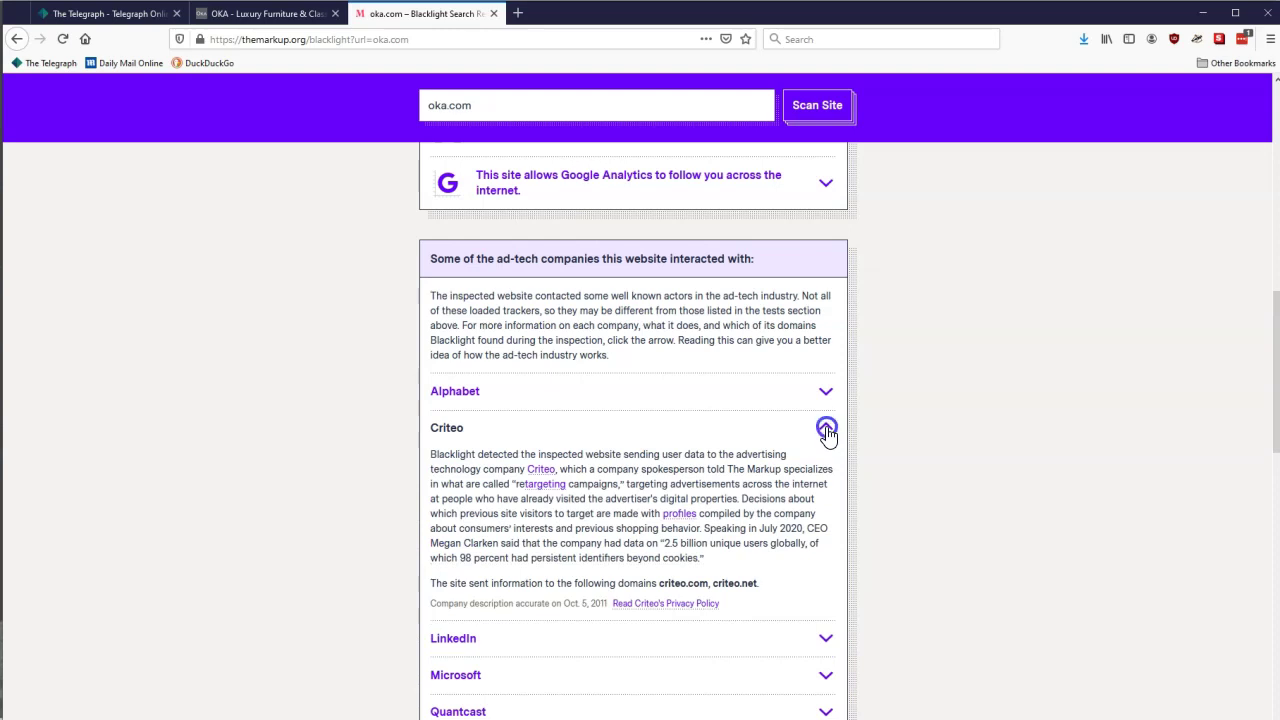
pyautogui.click(826, 430)
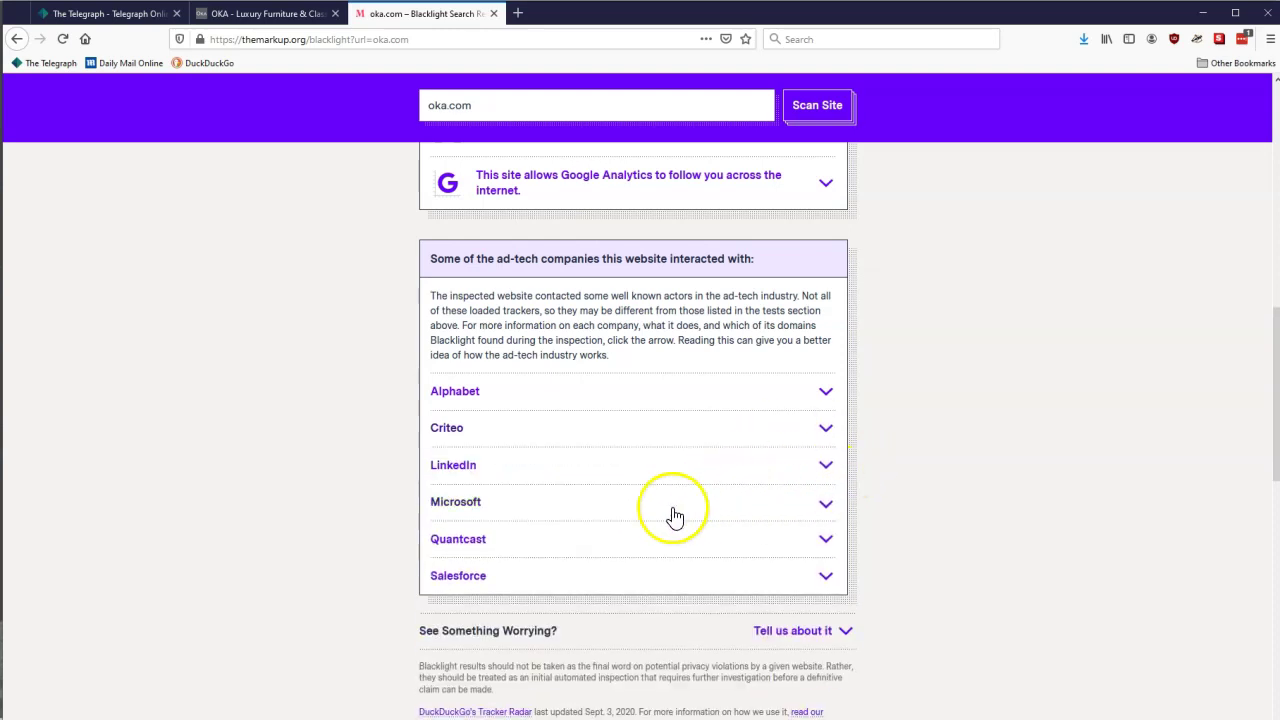
pyautogui.click(826, 541)
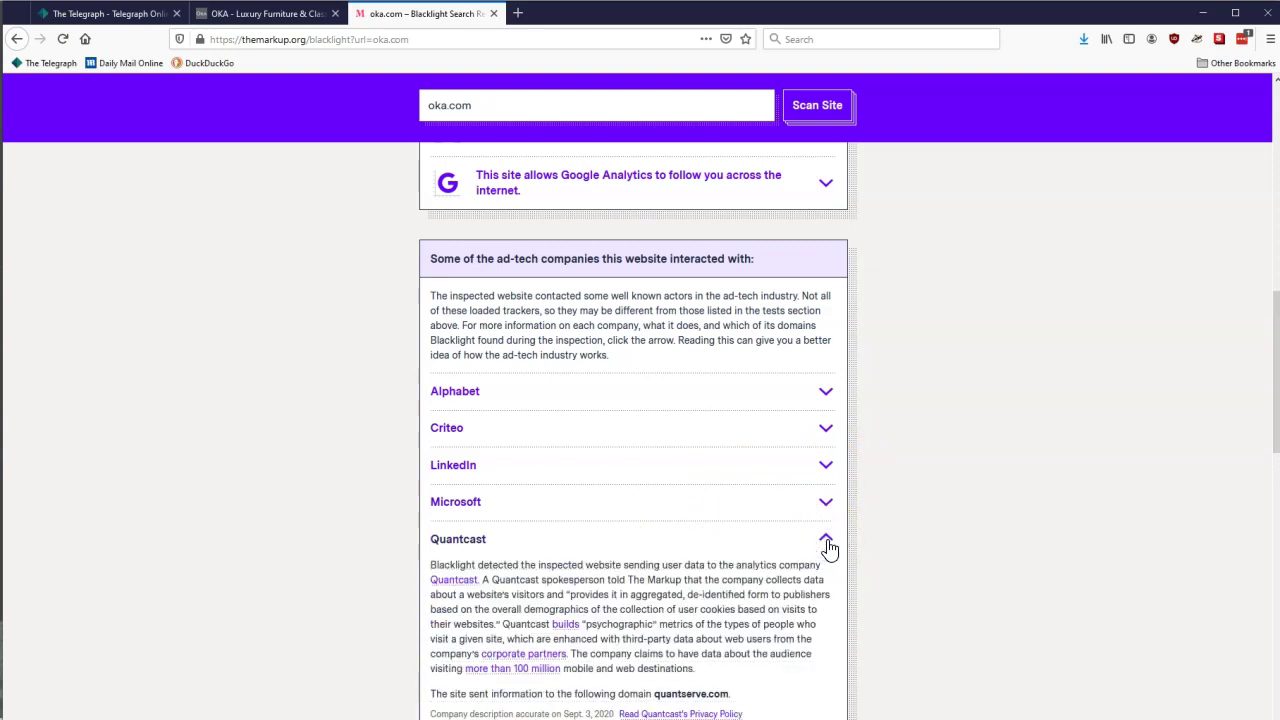
pyautogui.click(828, 541)
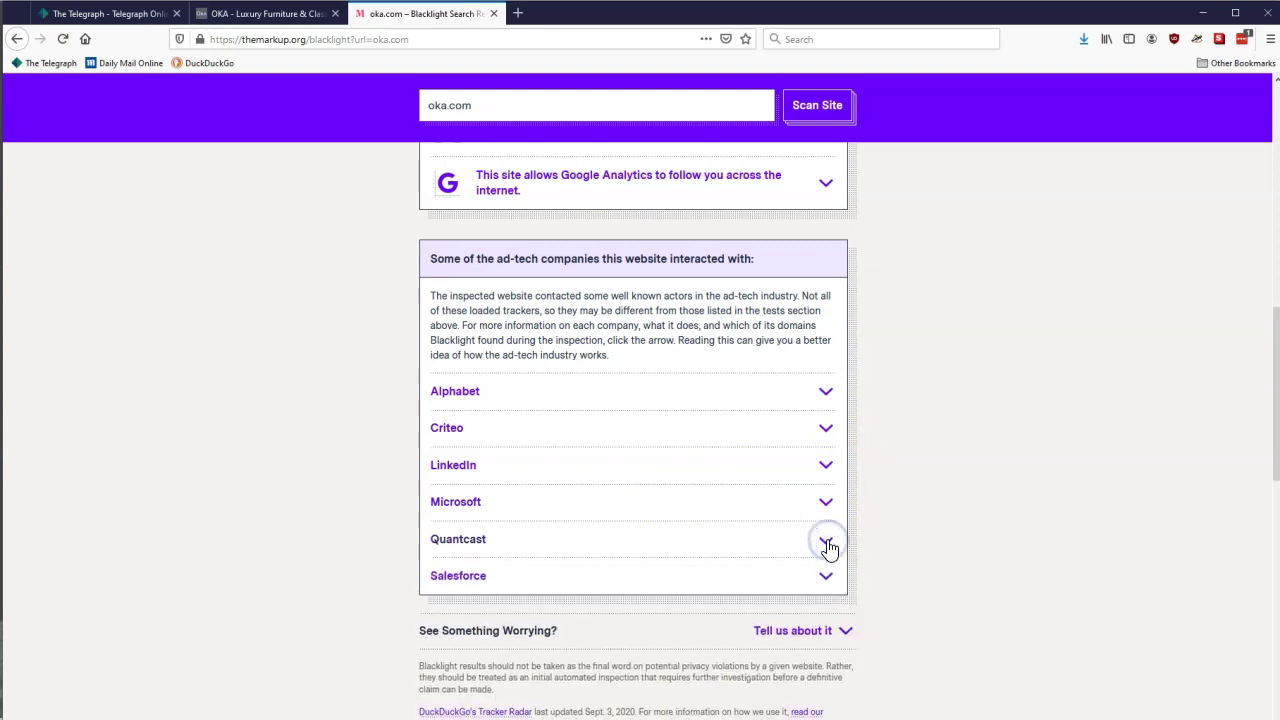
pyautogui.click(827, 578)
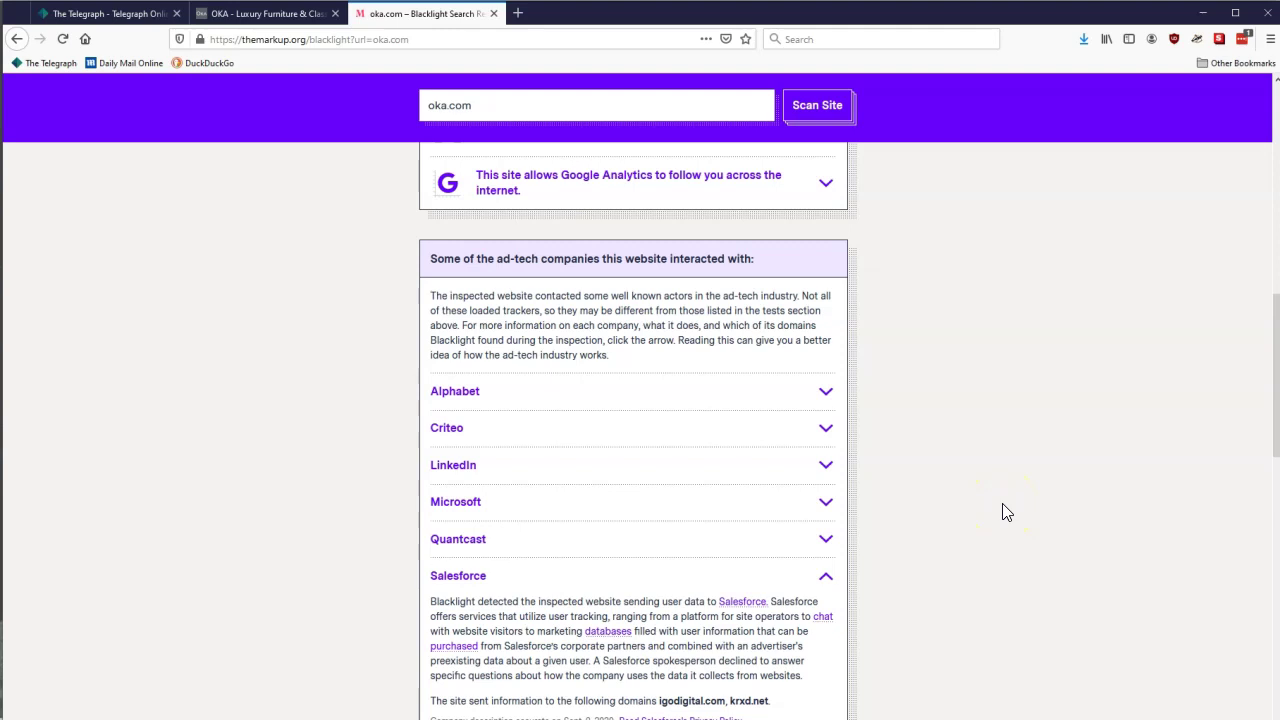
pyautogui.click(826, 576)
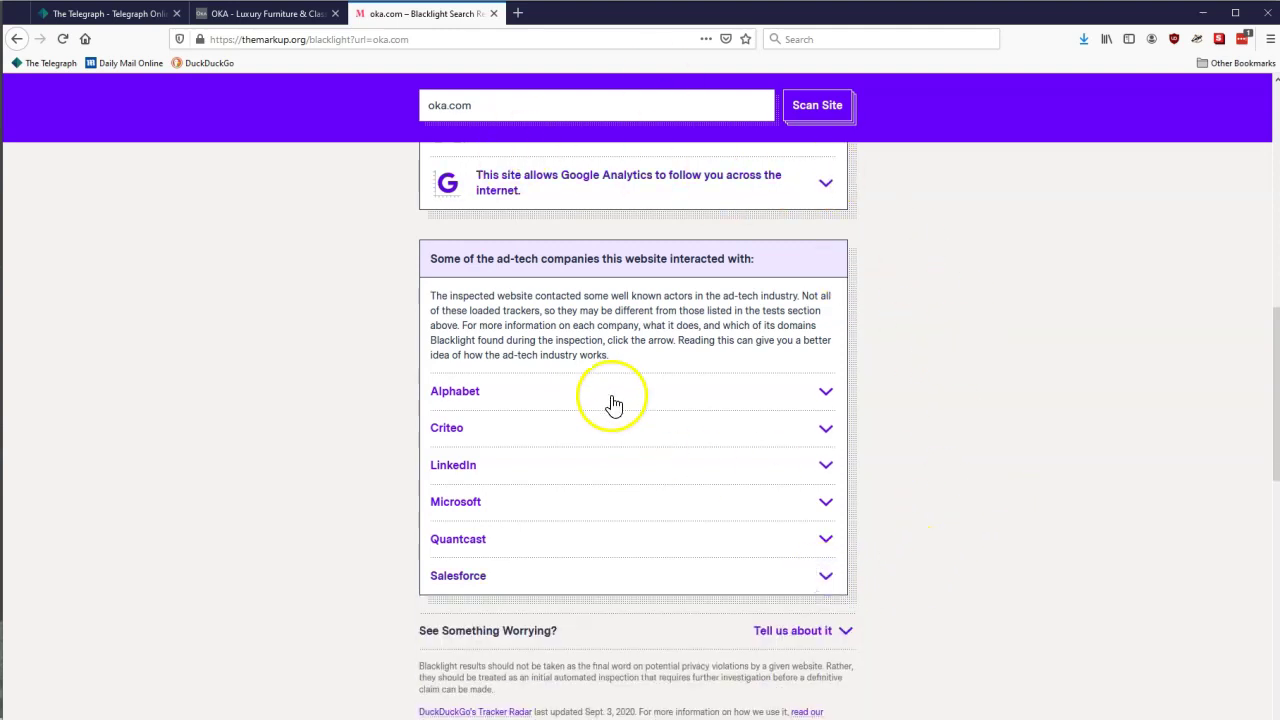
# Step: Close the Blacklight tab and look through Privacy Badger's tracker list for the OKA site again
pyautogui.click(494, 14)
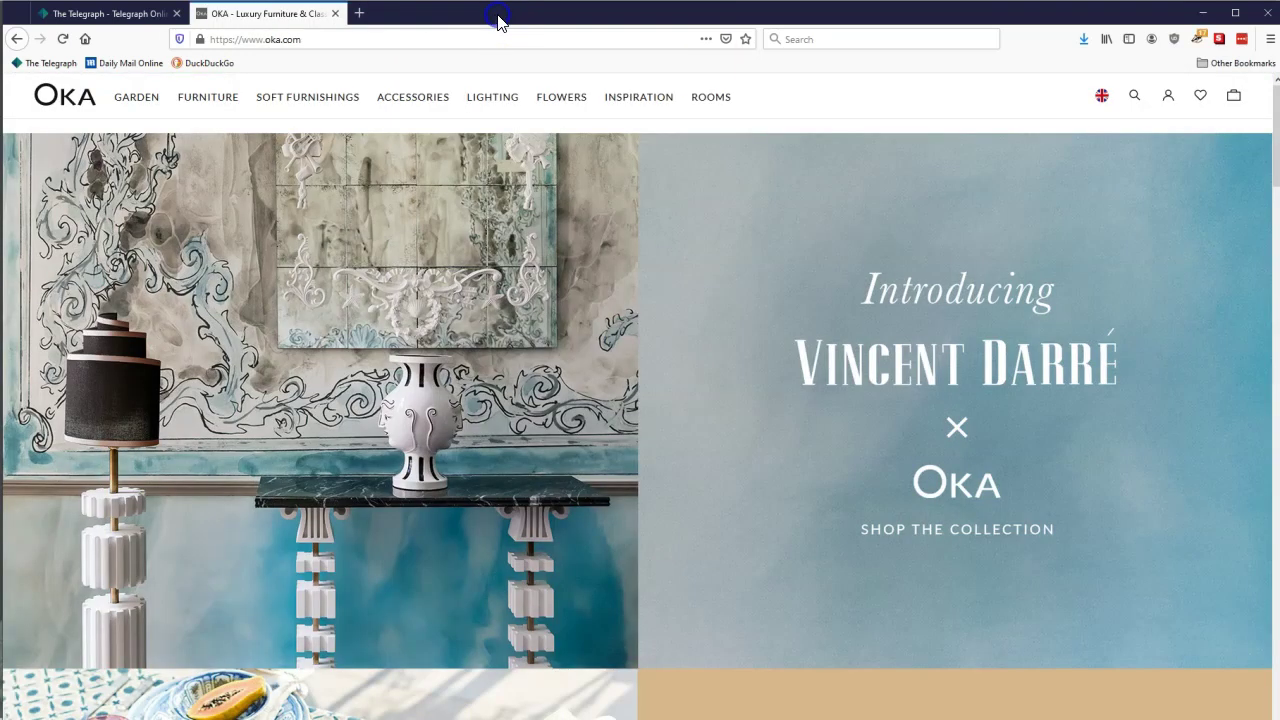
pyautogui.click(1198, 40)
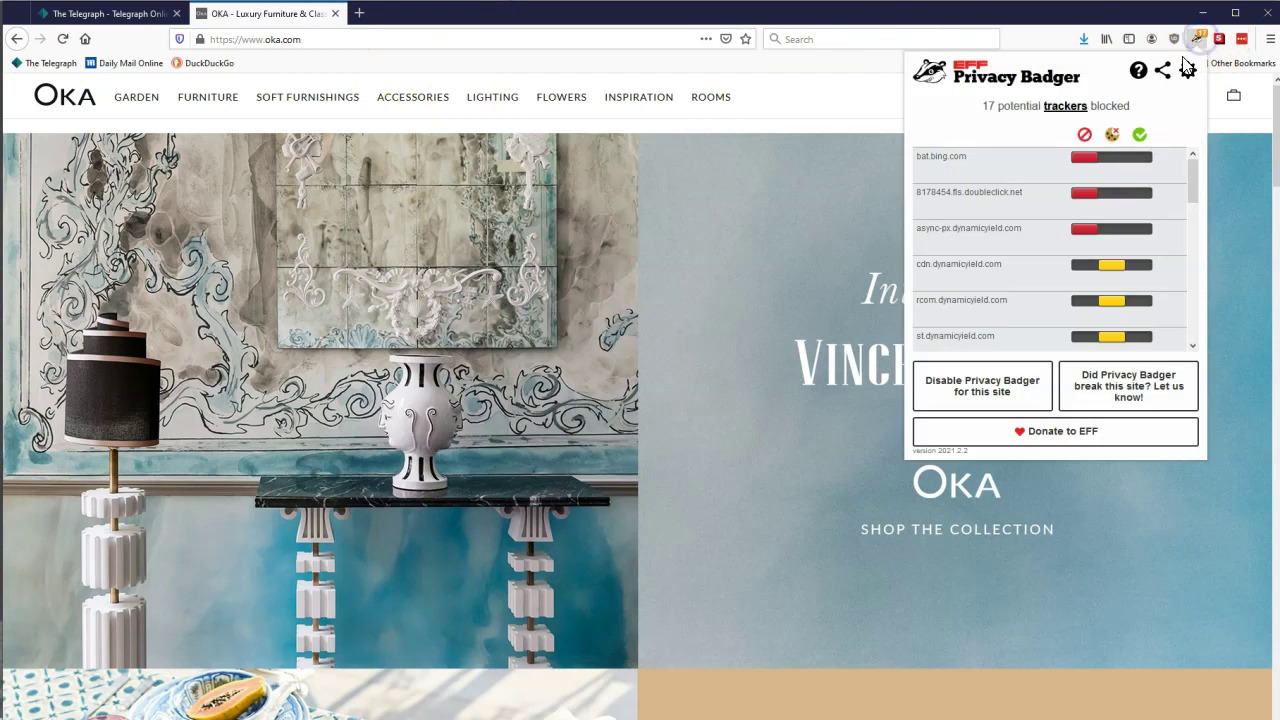
pyautogui.scroll(-5, 1004, 212)
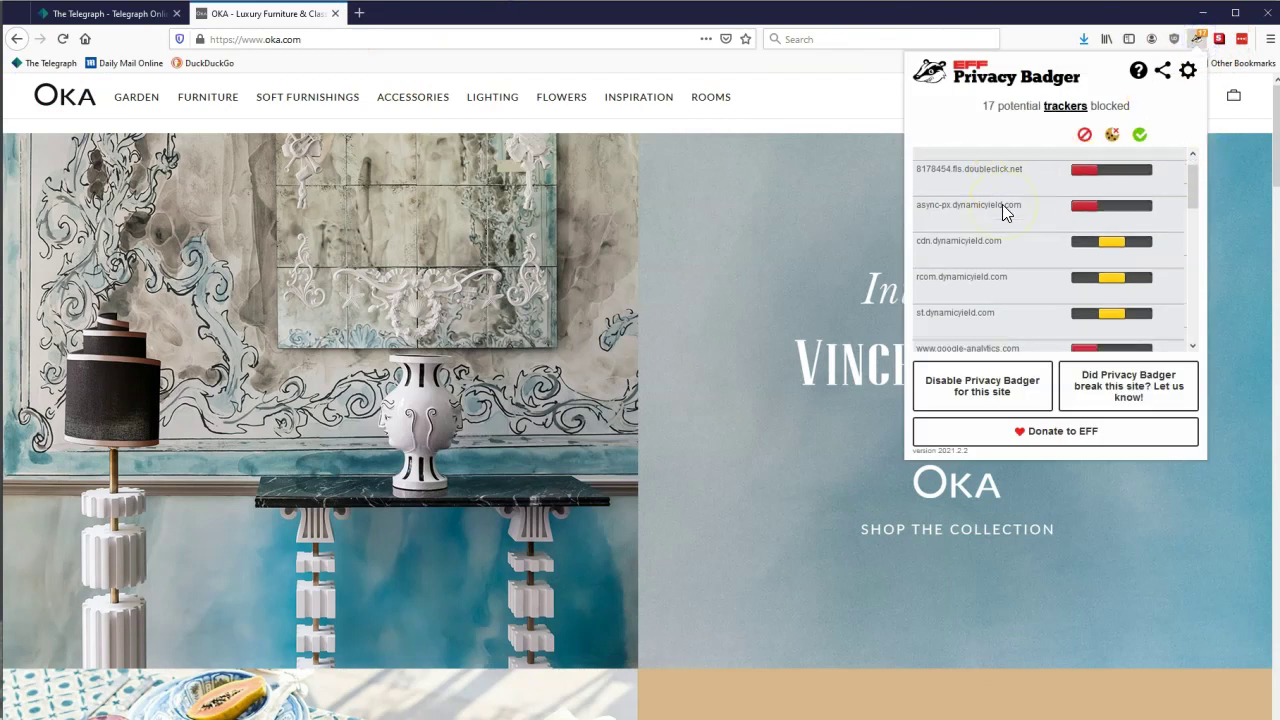
# Step: Look over the rest of Privacy Badger's tracker list and go to OKA's Armchairs category page under Furniture
pyautogui.scroll(-2, 1002, 204)
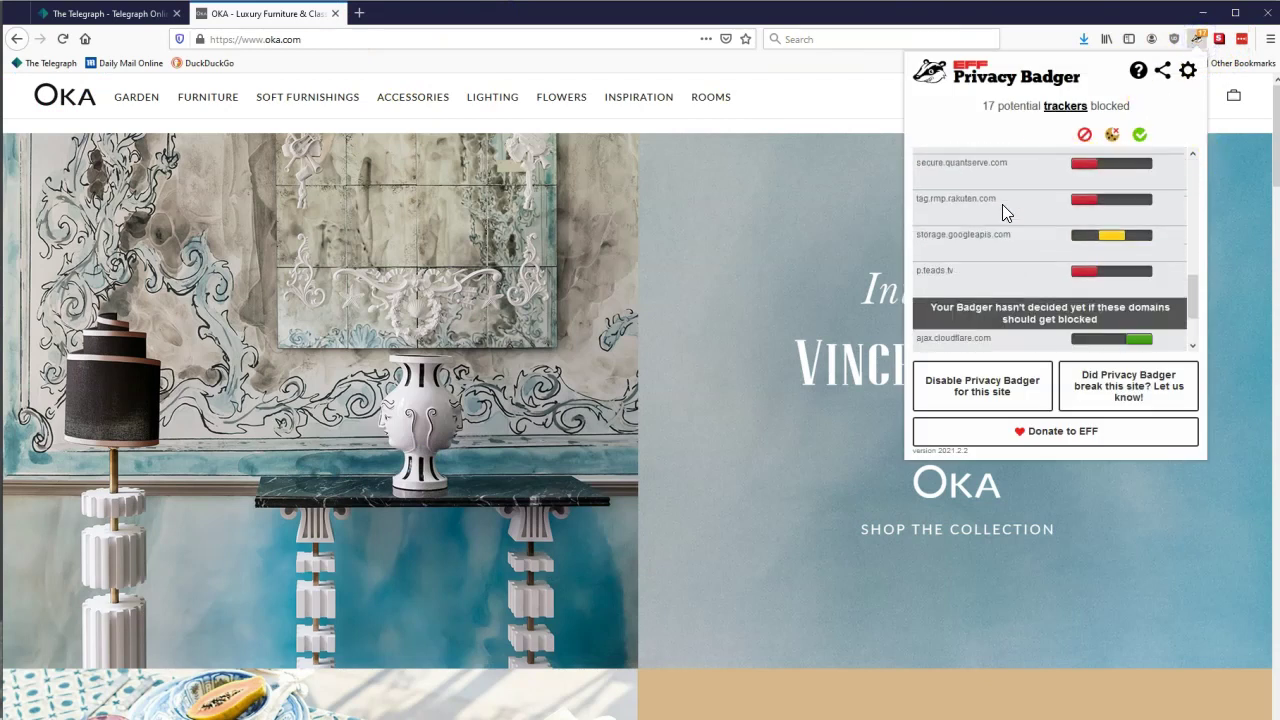
pyautogui.scroll(6, 1002, 204)
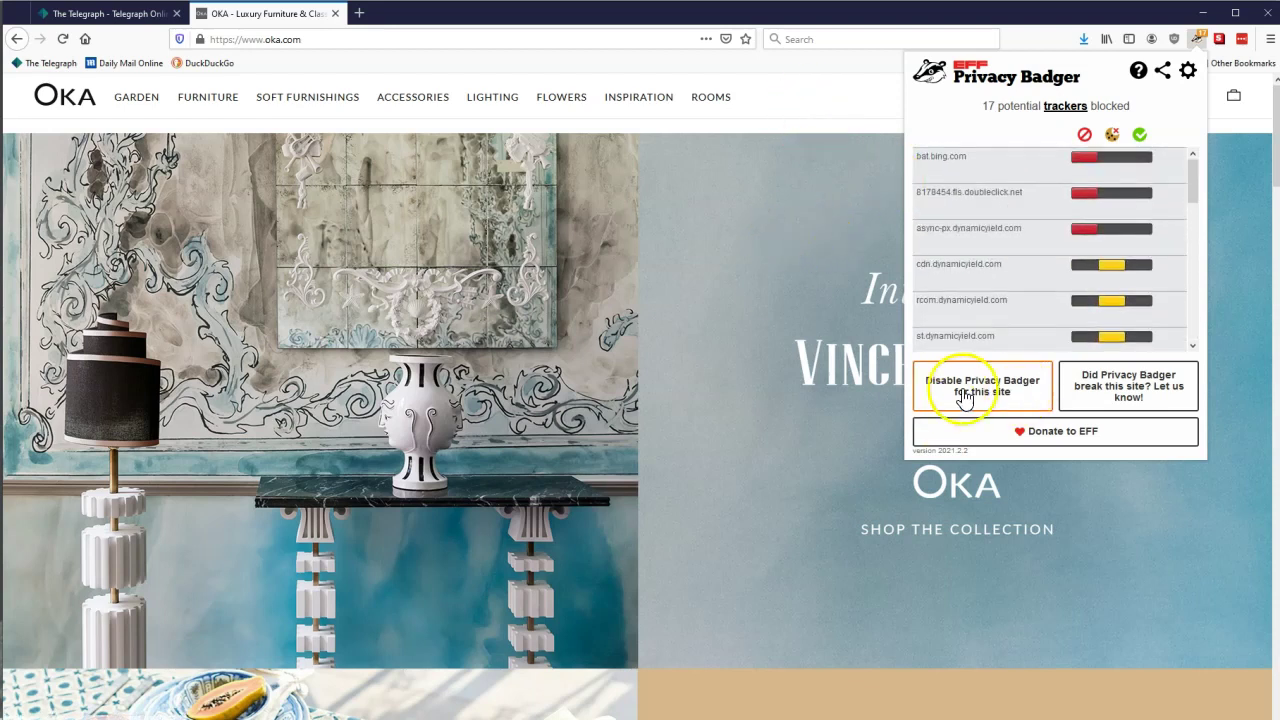
pyautogui.click(720, 300)
pyautogui.click(720, 300)
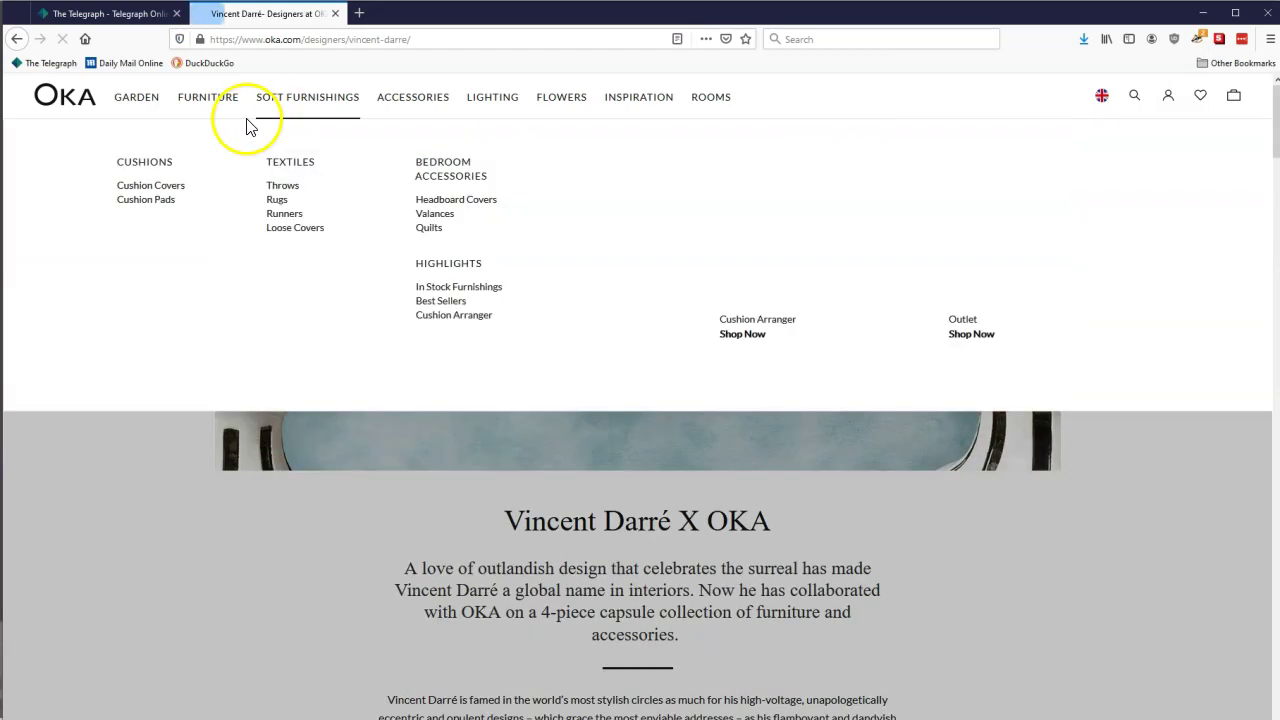
pyautogui.moveTo(212, 105)
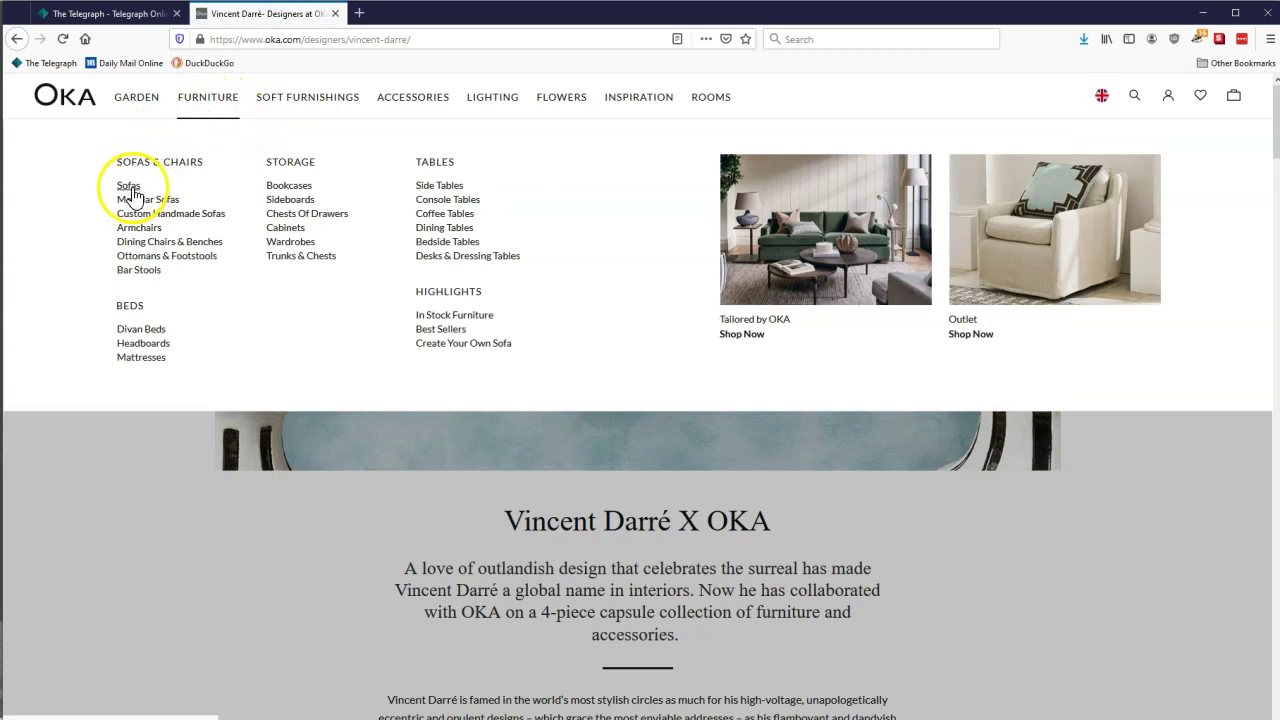
pyautogui.click(143, 237)
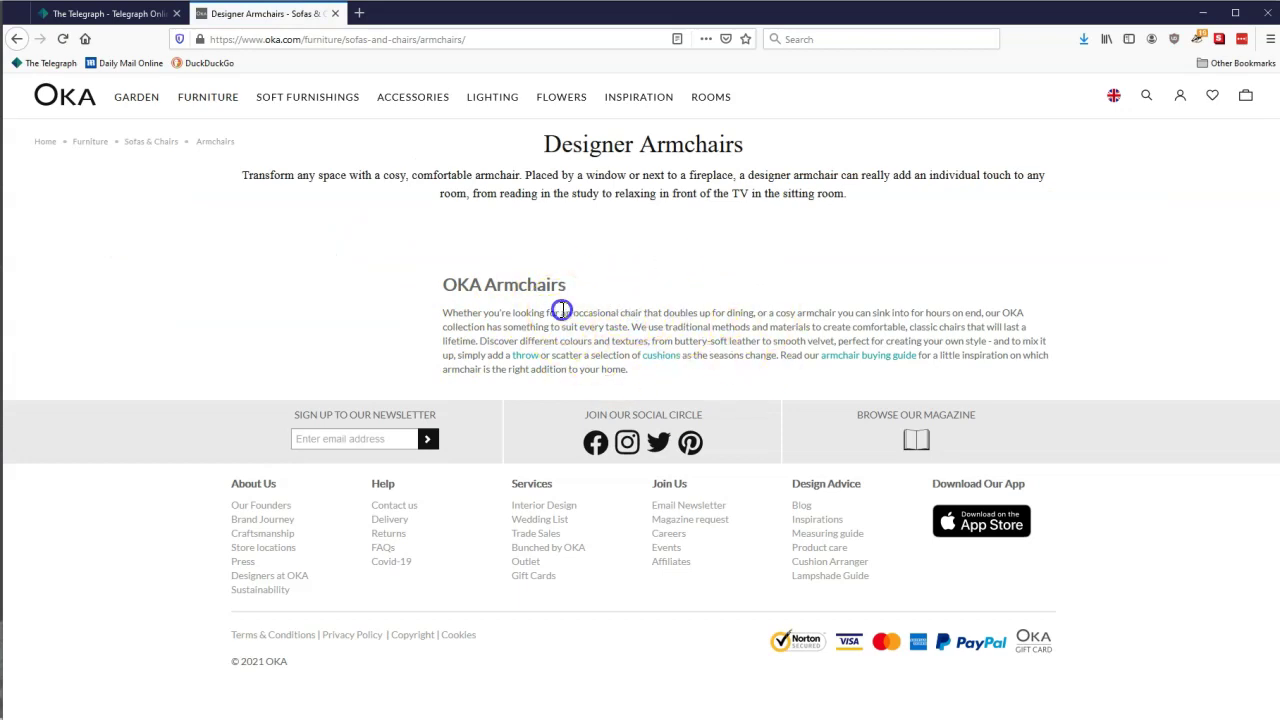
# Step: Disable Privacy Badger for the OKA site while on the Armchairs page
pyautogui.click(1196, 40)
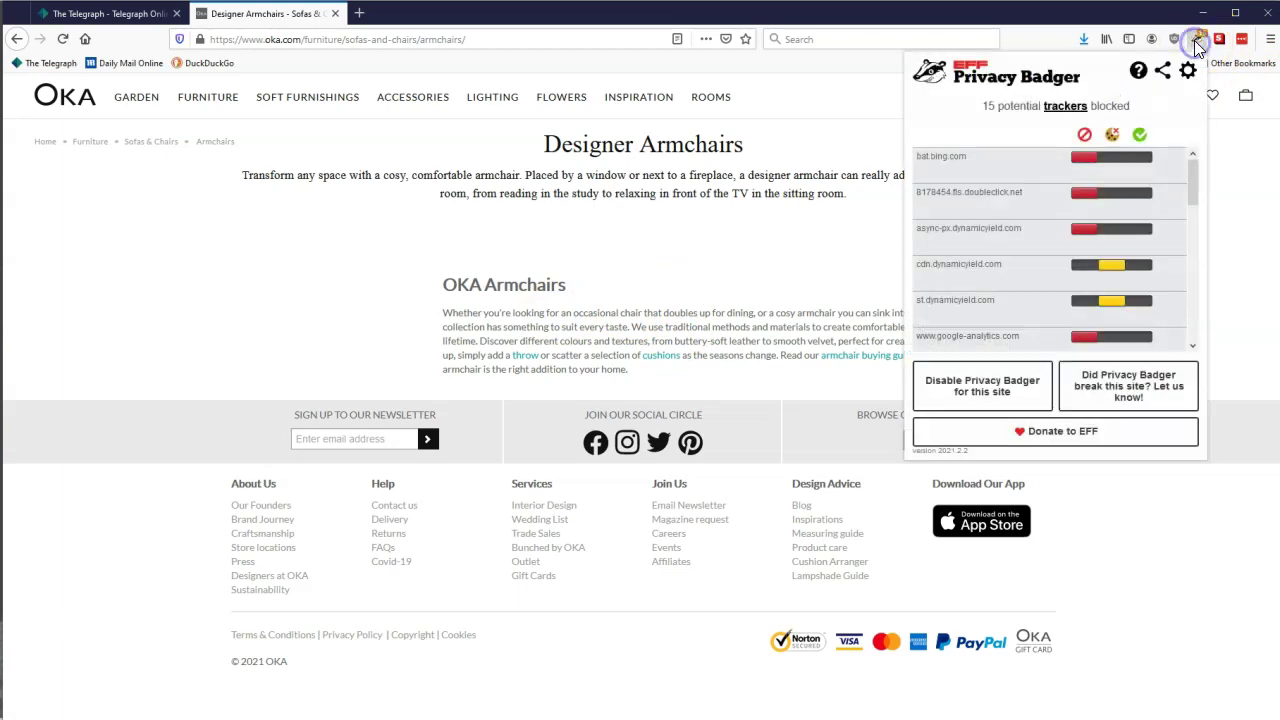
pyautogui.click(993, 378)
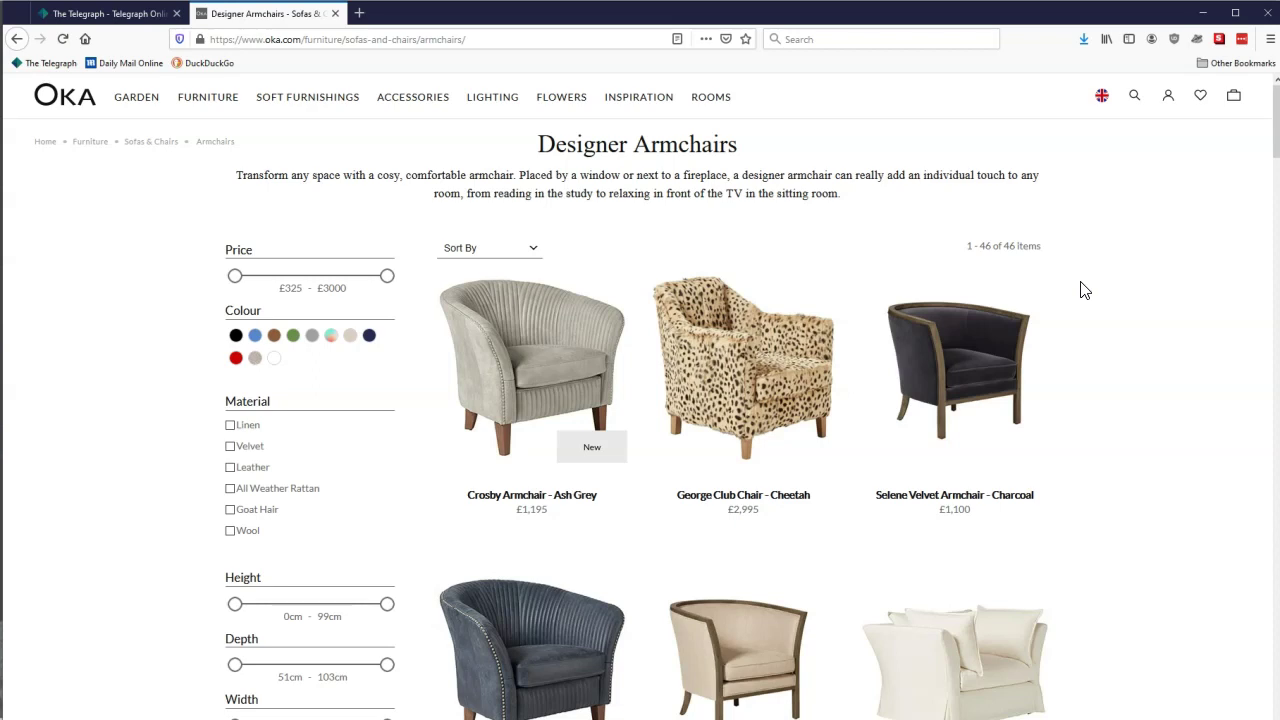
pyautogui.click(1073, 271)
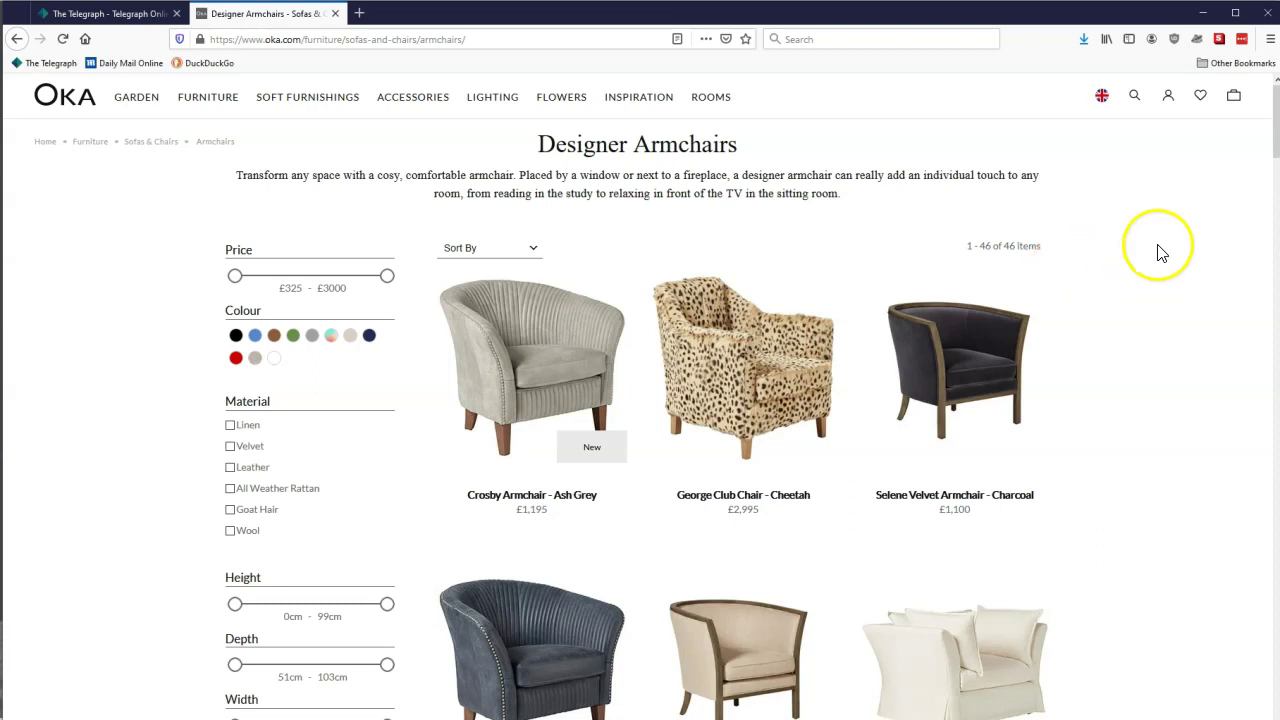
# Step: Re-enable Privacy Badger for the OKA site and check its tracker panel on the Armchairs page
pyautogui.click(1196, 40)
pyautogui.click(995, 195)
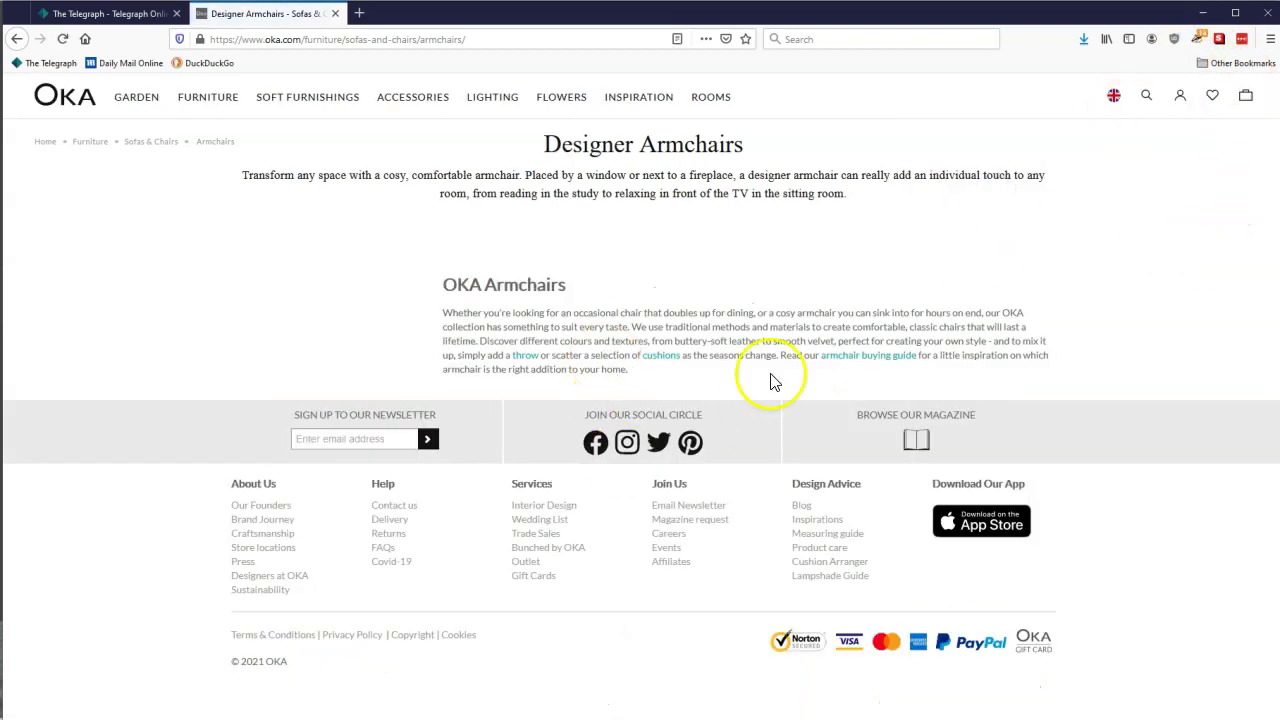
pyautogui.click(1199, 39)
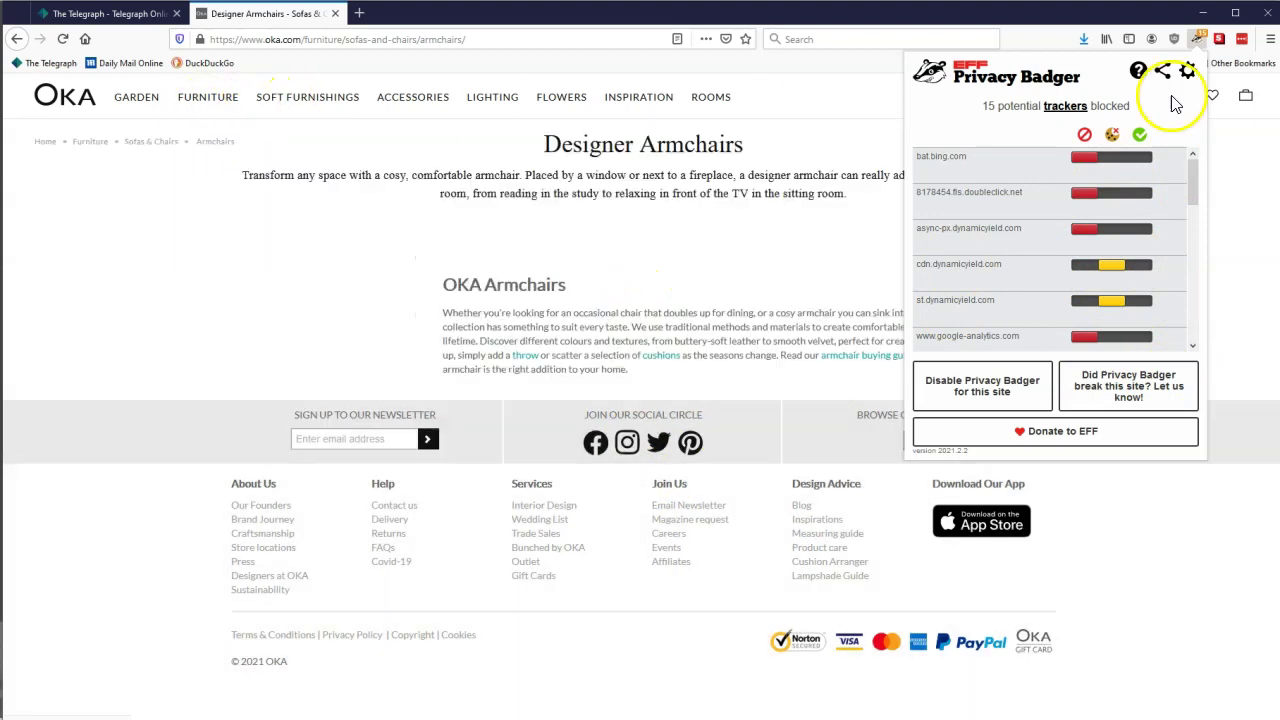
pyautogui.click(1251, 171)
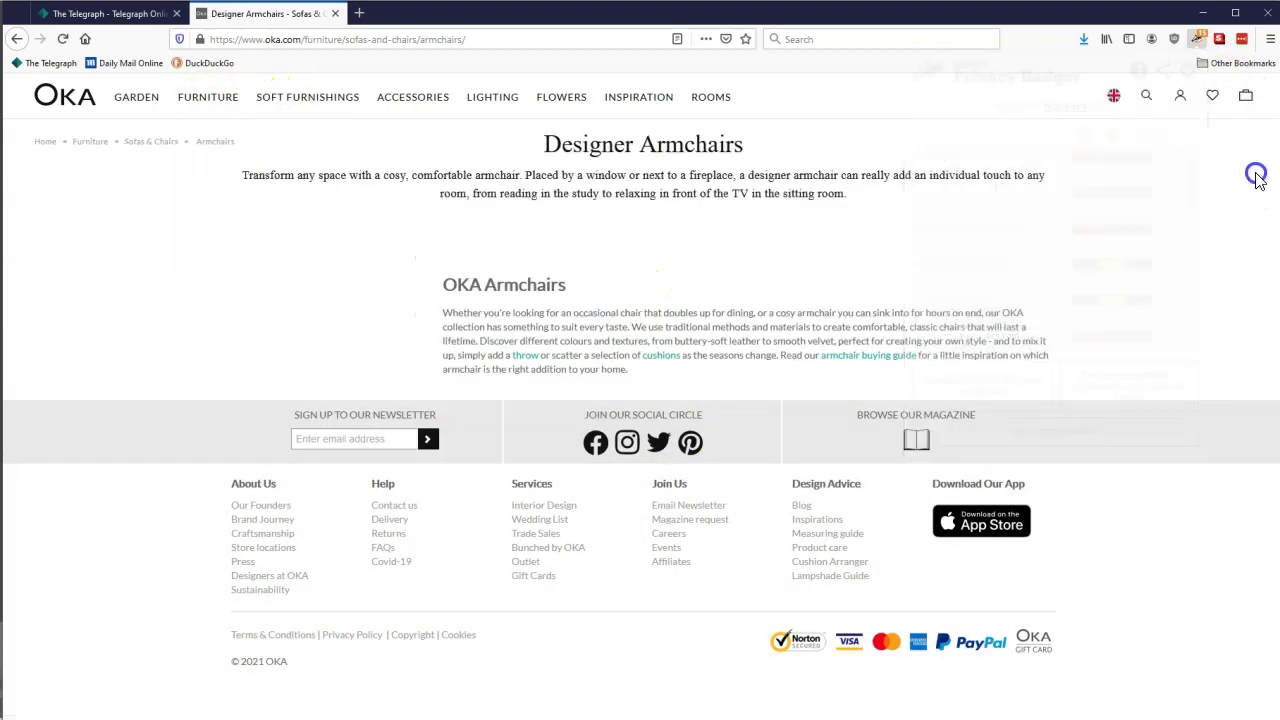
# Step: Go to OKA's Fireplace category under decorative accessories and disable Privacy Badger for the site
pyautogui.moveTo(235, 102)
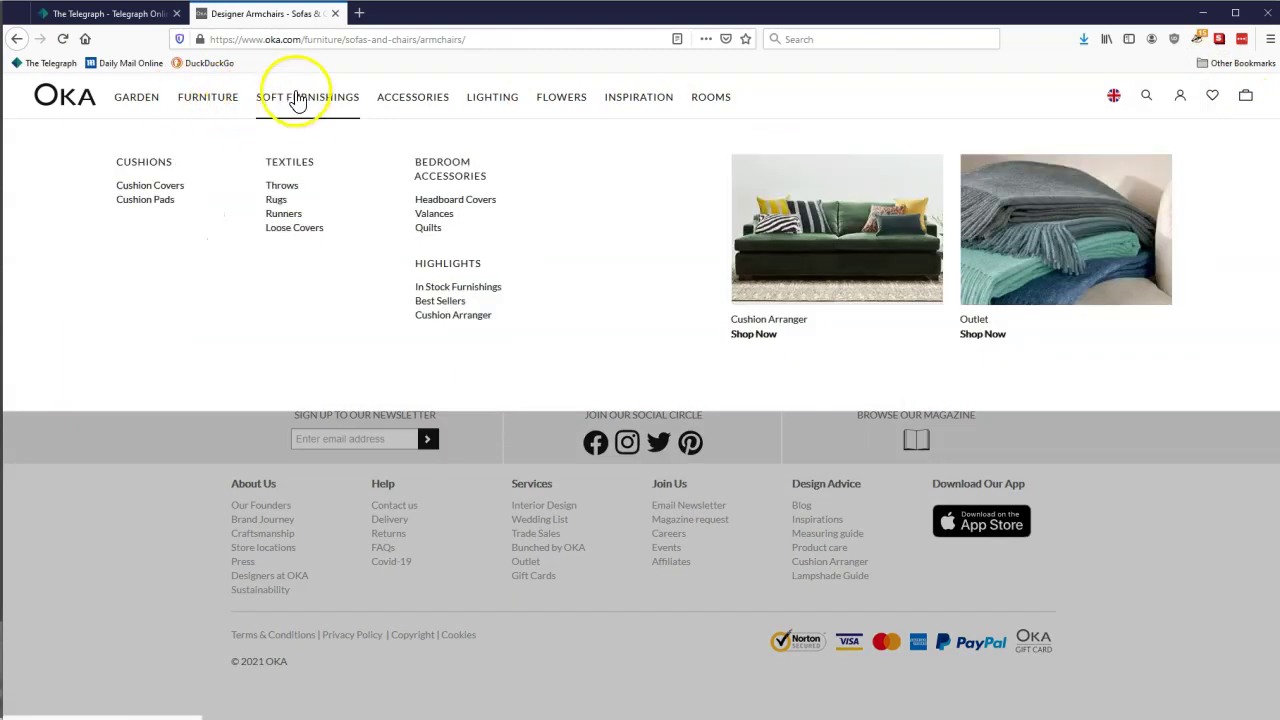
pyautogui.moveTo(400, 104)
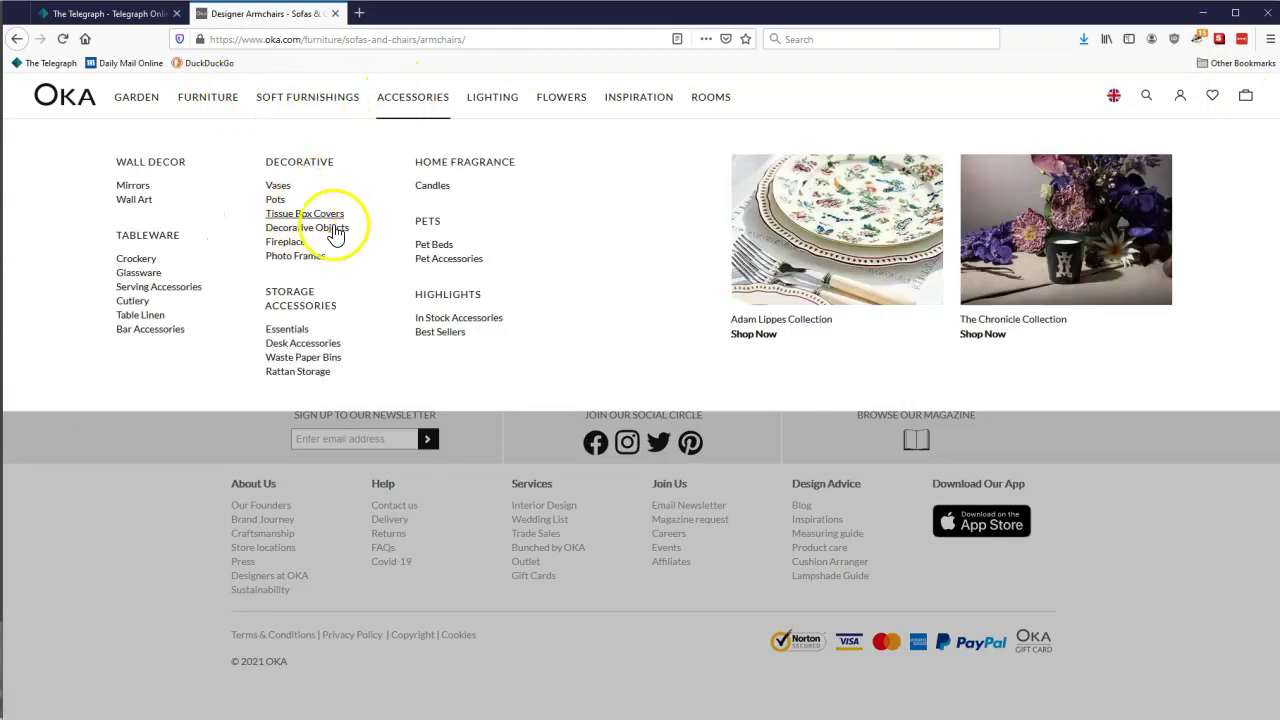
pyautogui.click(292, 250)
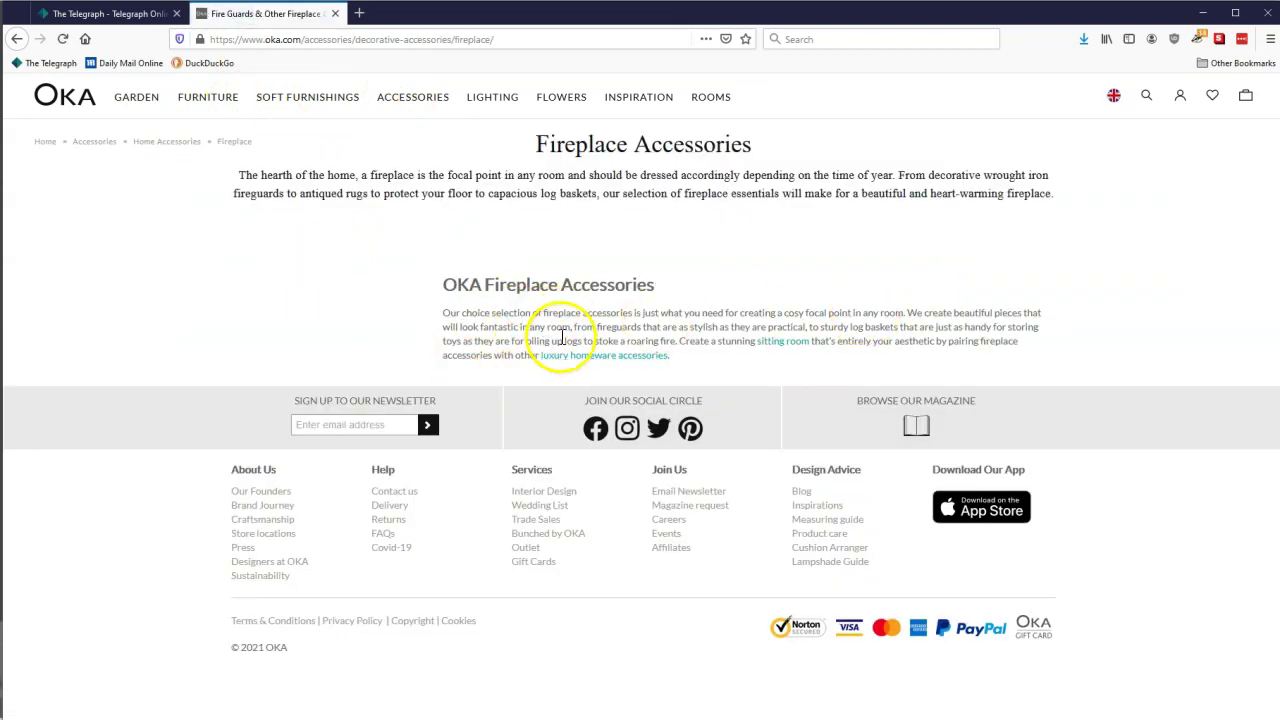
pyautogui.click(1197, 38)
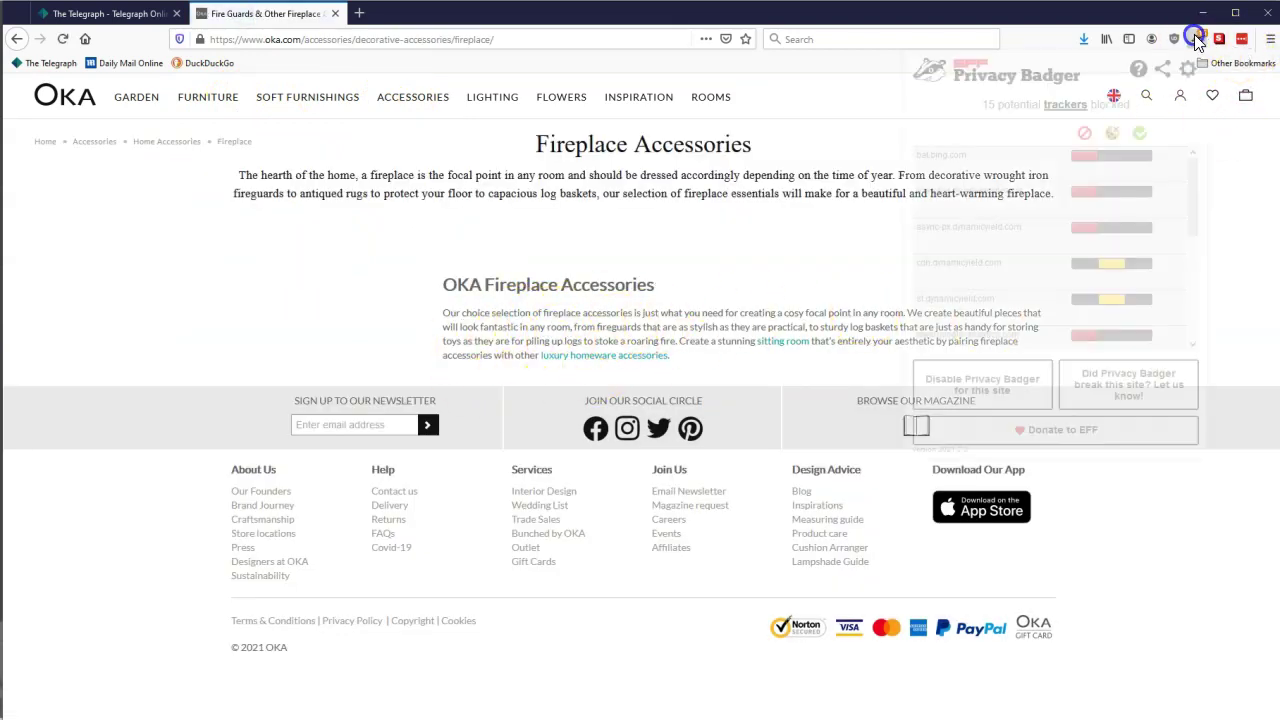
pyautogui.click(968, 390)
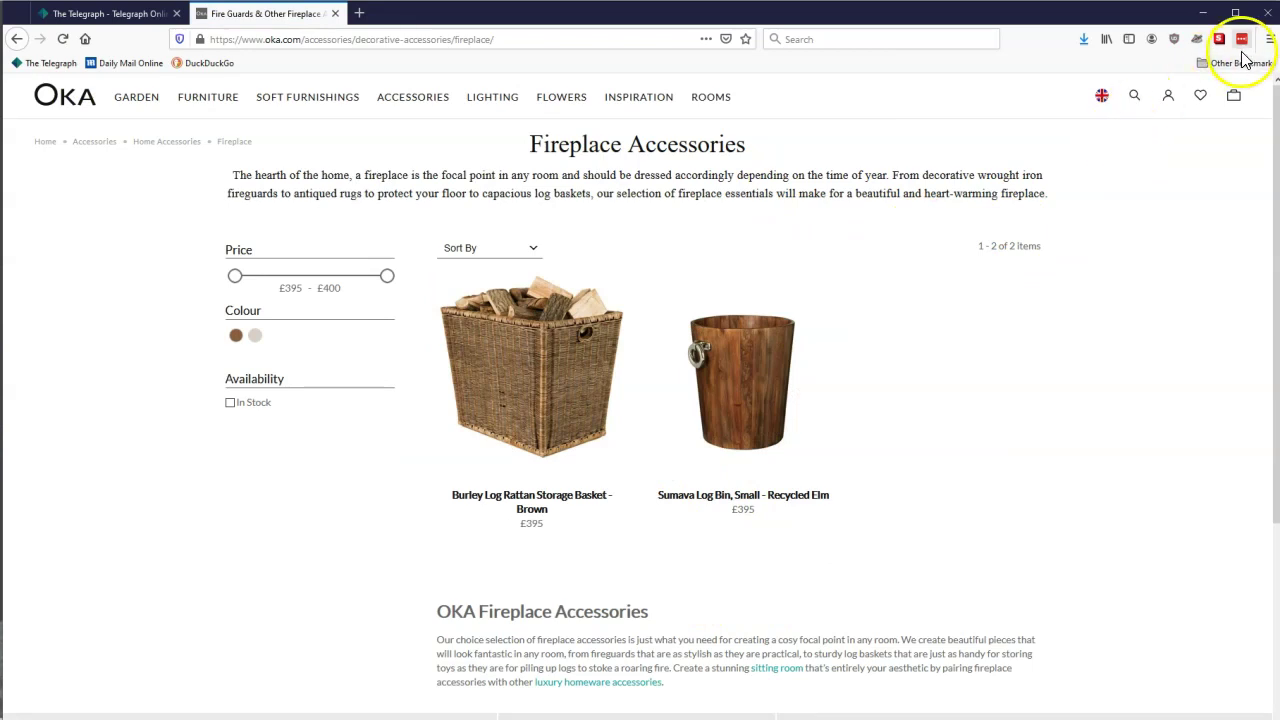
# Step: Check uBlock Origin's connected domains for oka.com and view Privacy Badger's panel on the bookmarked Telegraph homepage
pyautogui.click(1174, 40)
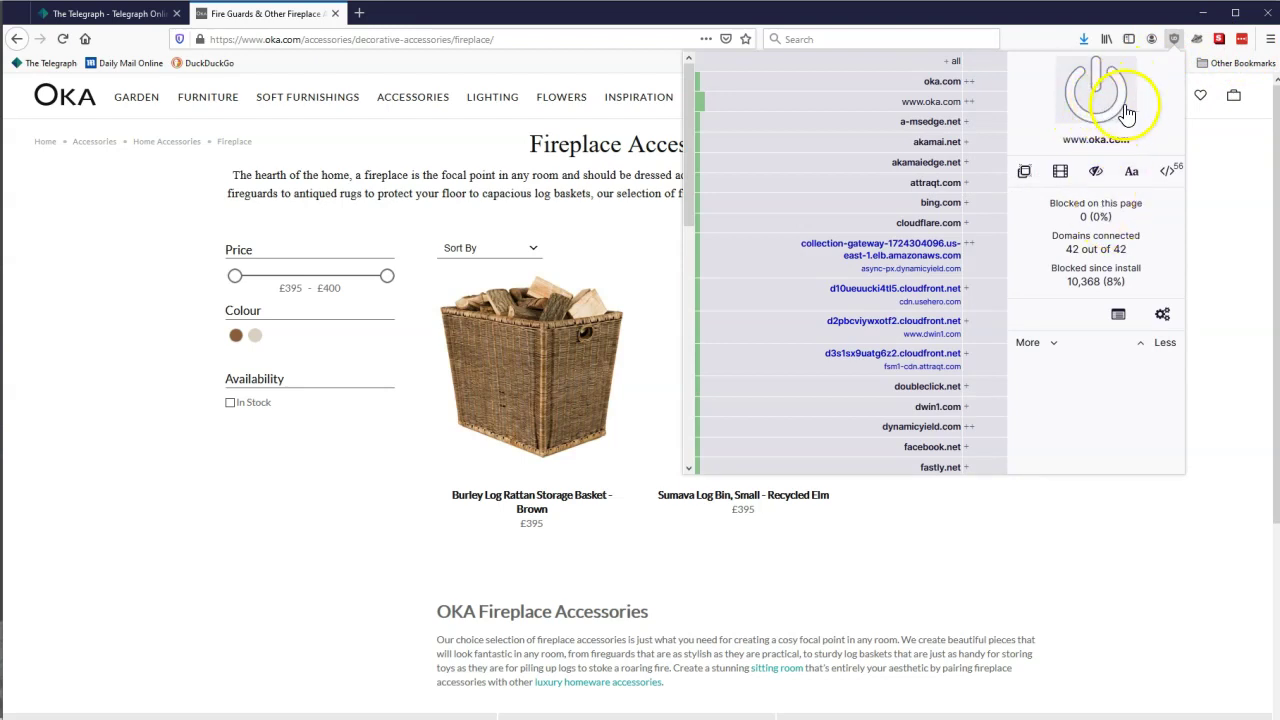
pyautogui.click(1187, 77)
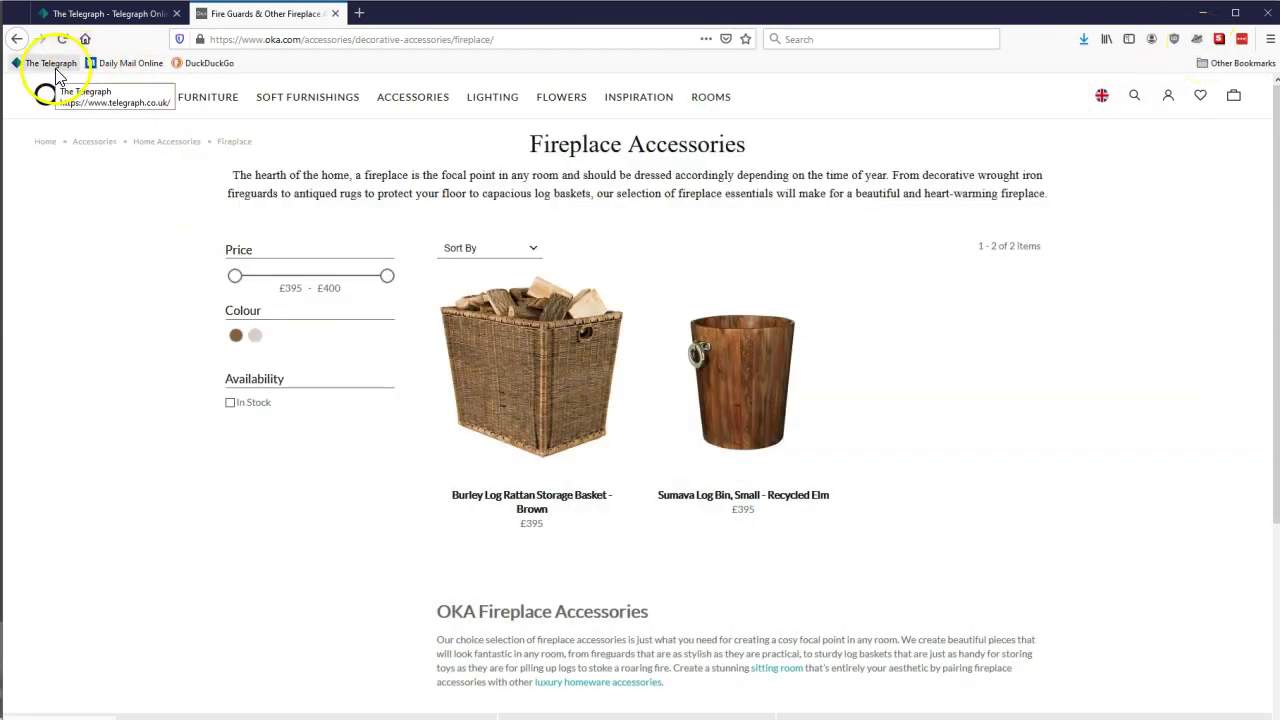
pyautogui.click(50, 63)
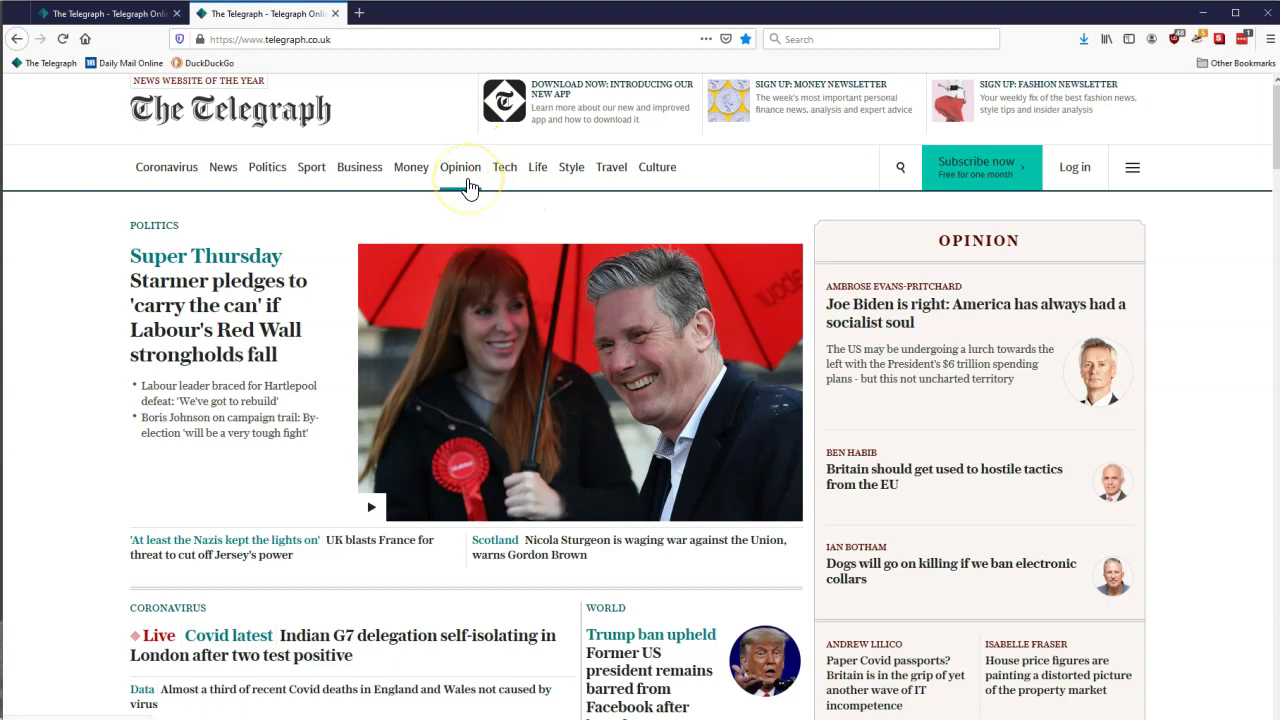
pyautogui.click(1197, 42)
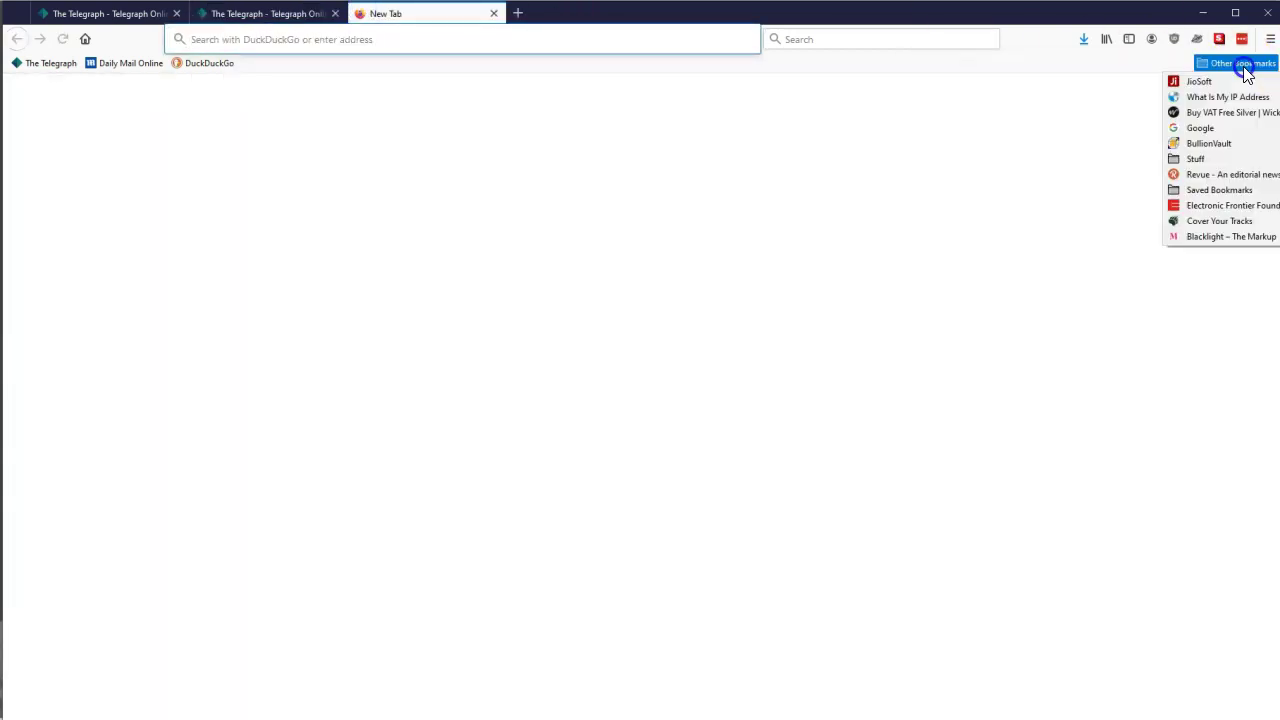
# Step: Load the bookmarked Blacklight inspector in a new tab and scan amazon.com with it
pyautogui.click(1214, 238)
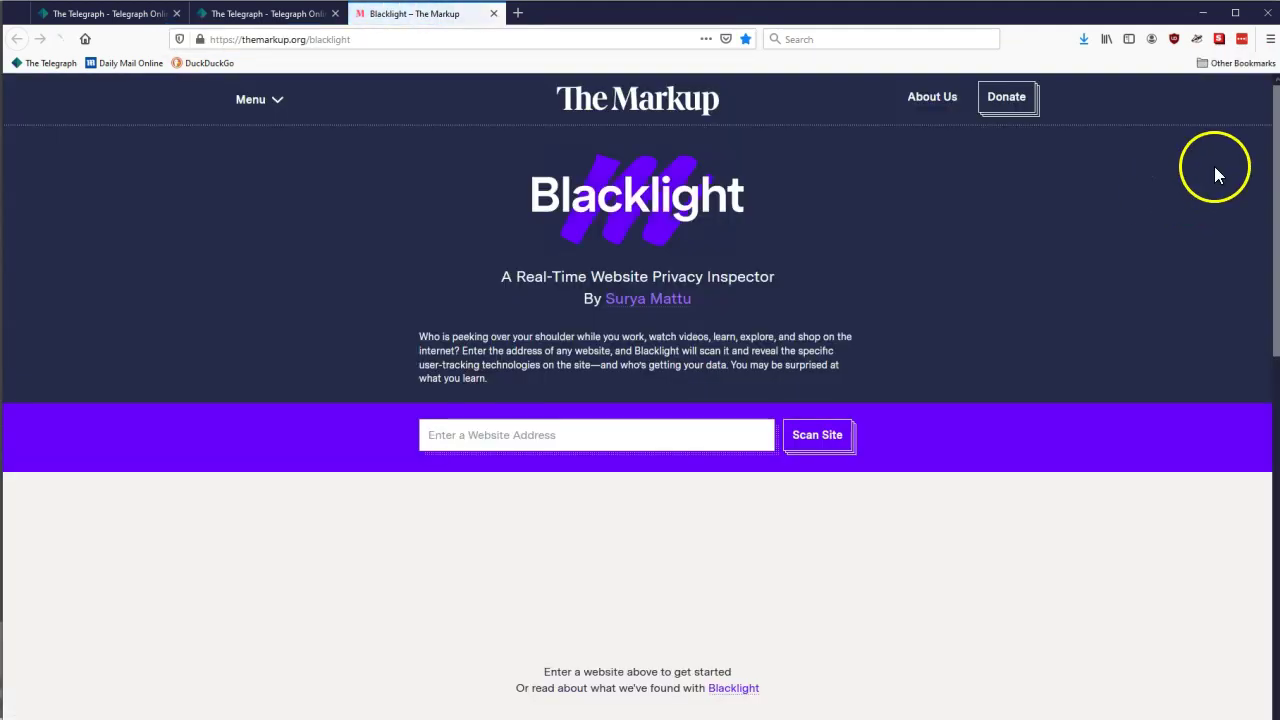
pyautogui.click(551, 434)
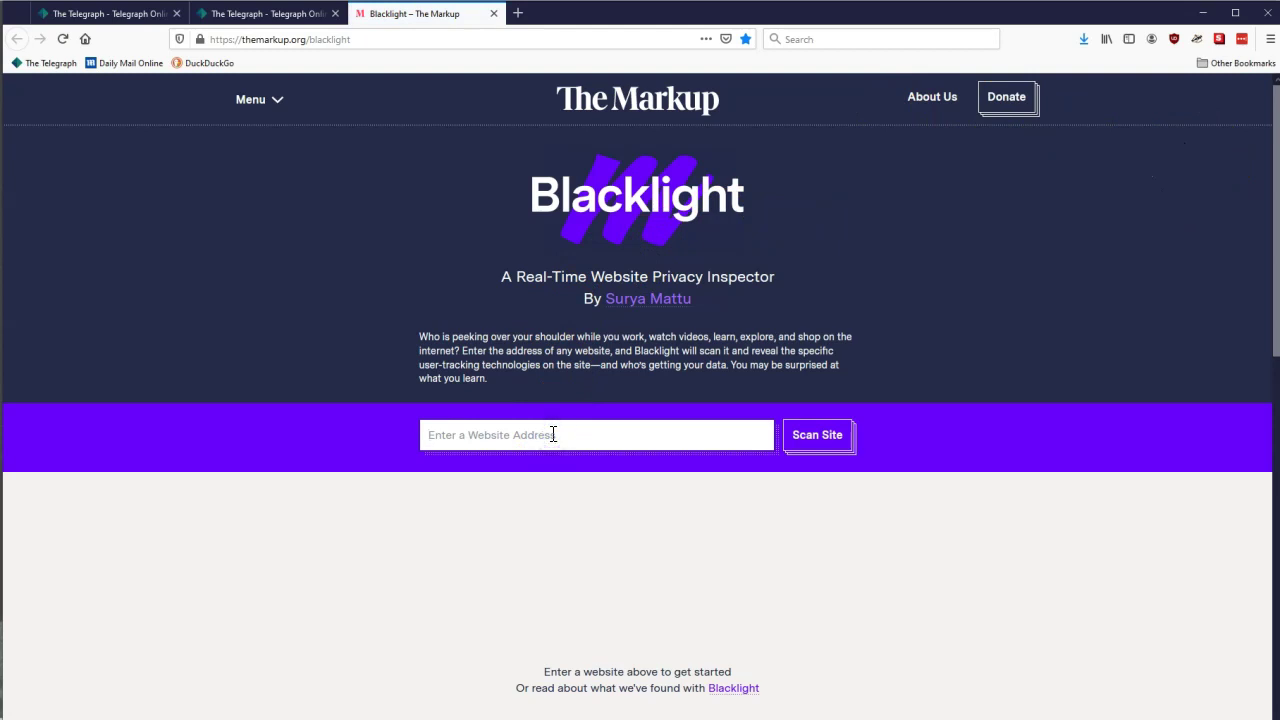
pyautogui.write('amazon.com')
pyautogui.press('Return')
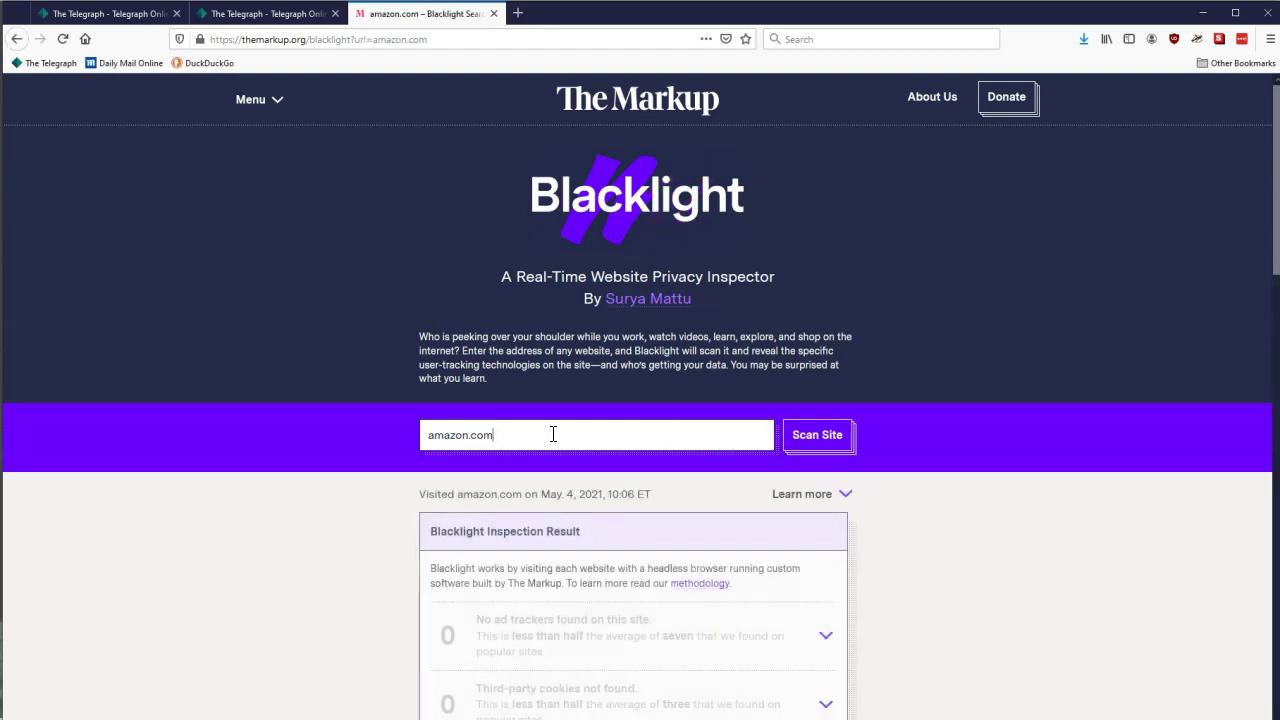
# Step: Review Blacklight's inspection result for amazon.com and the ad-tech companies the site interacted with
pyautogui.scroll(-3, 849, 500)
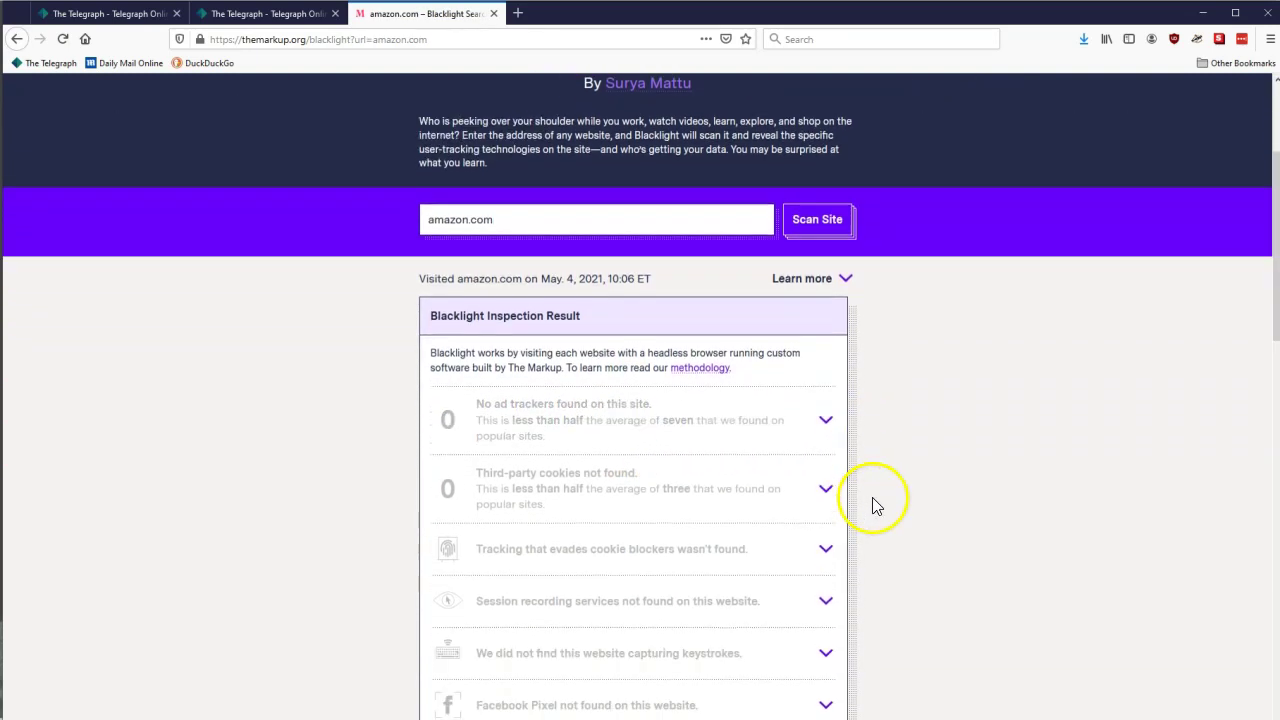
pyautogui.scroll(-2, 872, 505)
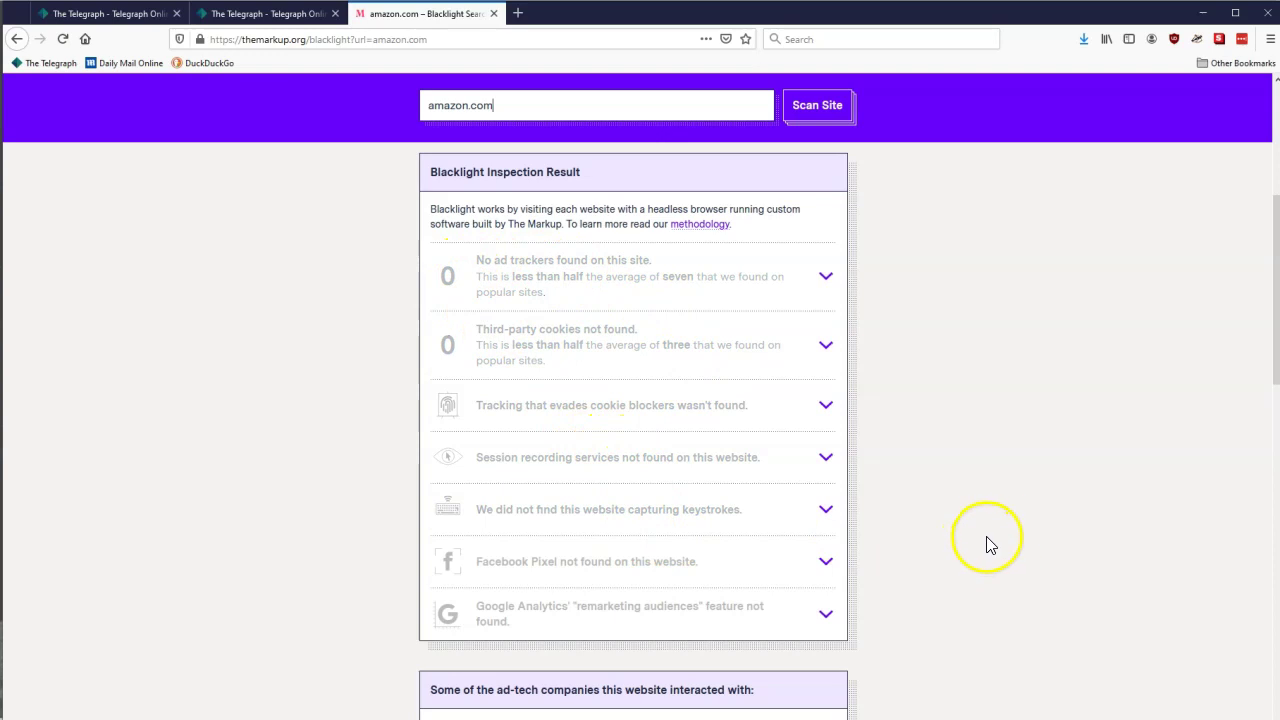
pyautogui.scroll(-3, 1003, 532)
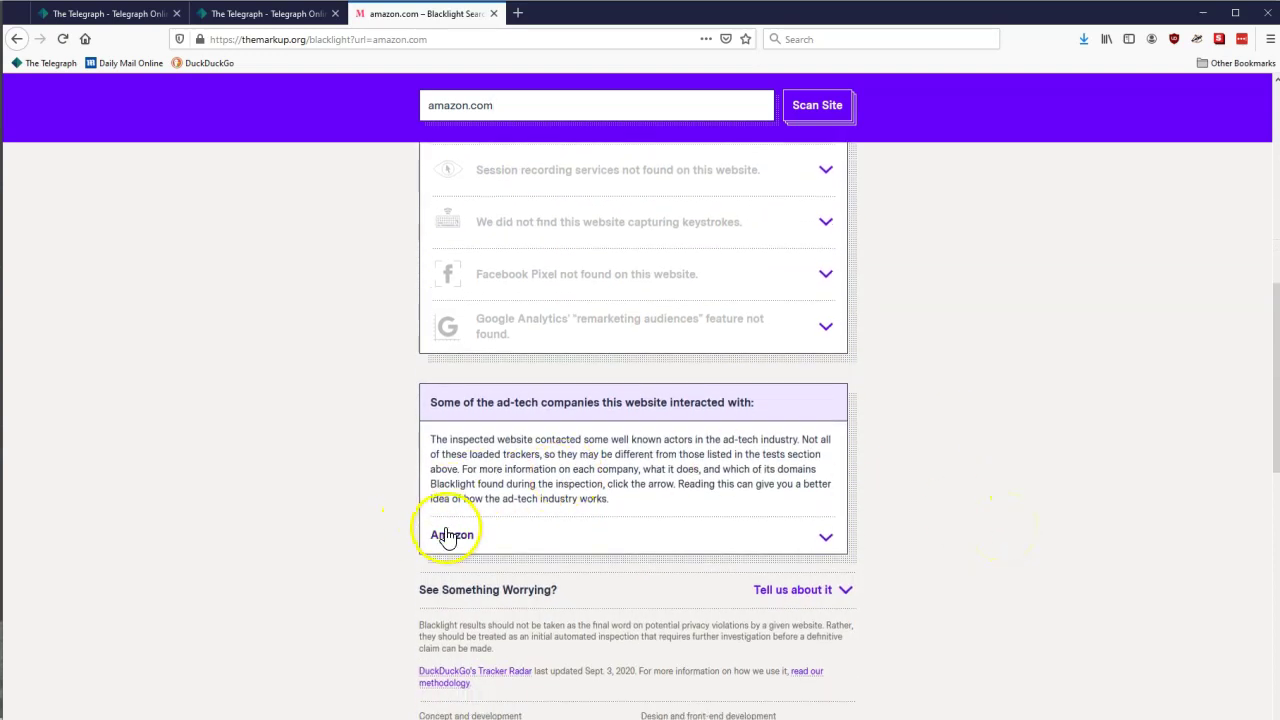
pyautogui.scroll(2, 865, 472)
pyautogui.scroll(3, 865, 476)
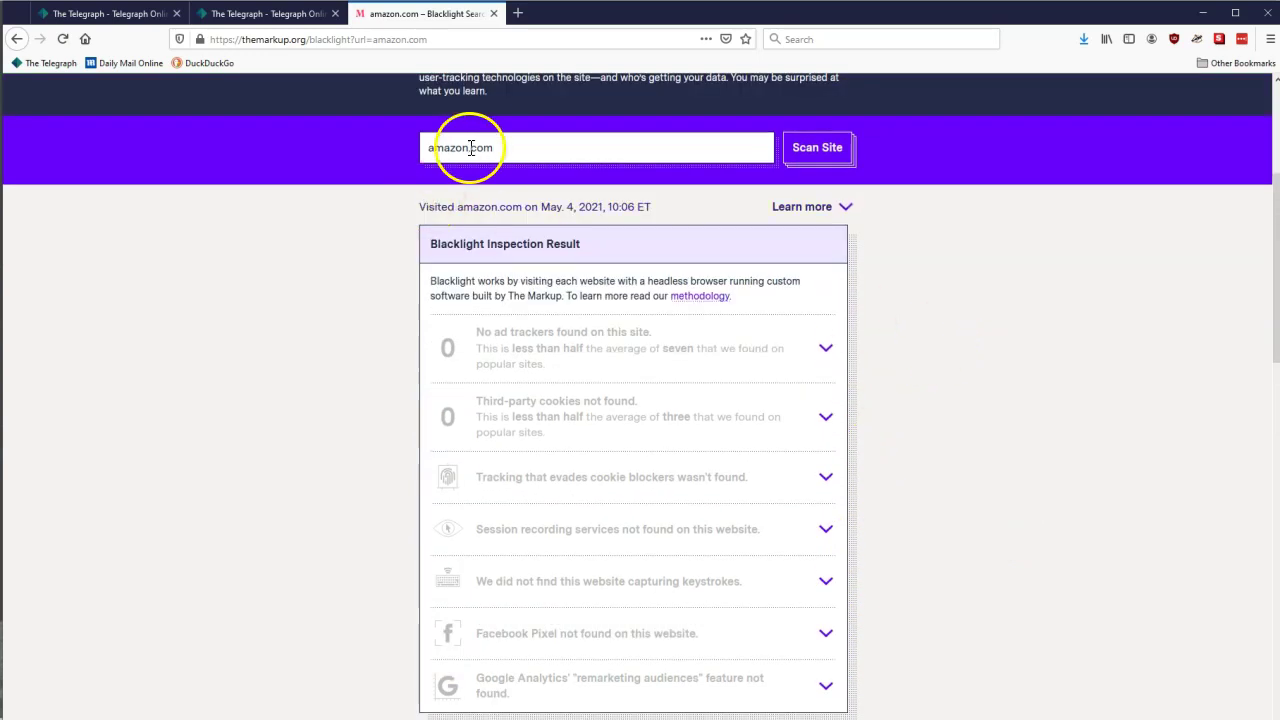
# Step: Replace the scanned address in Blacklight with foxnews.com and run the scan
pyautogui.moveTo(506, 149); pyautogui.dragTo(424, 145)
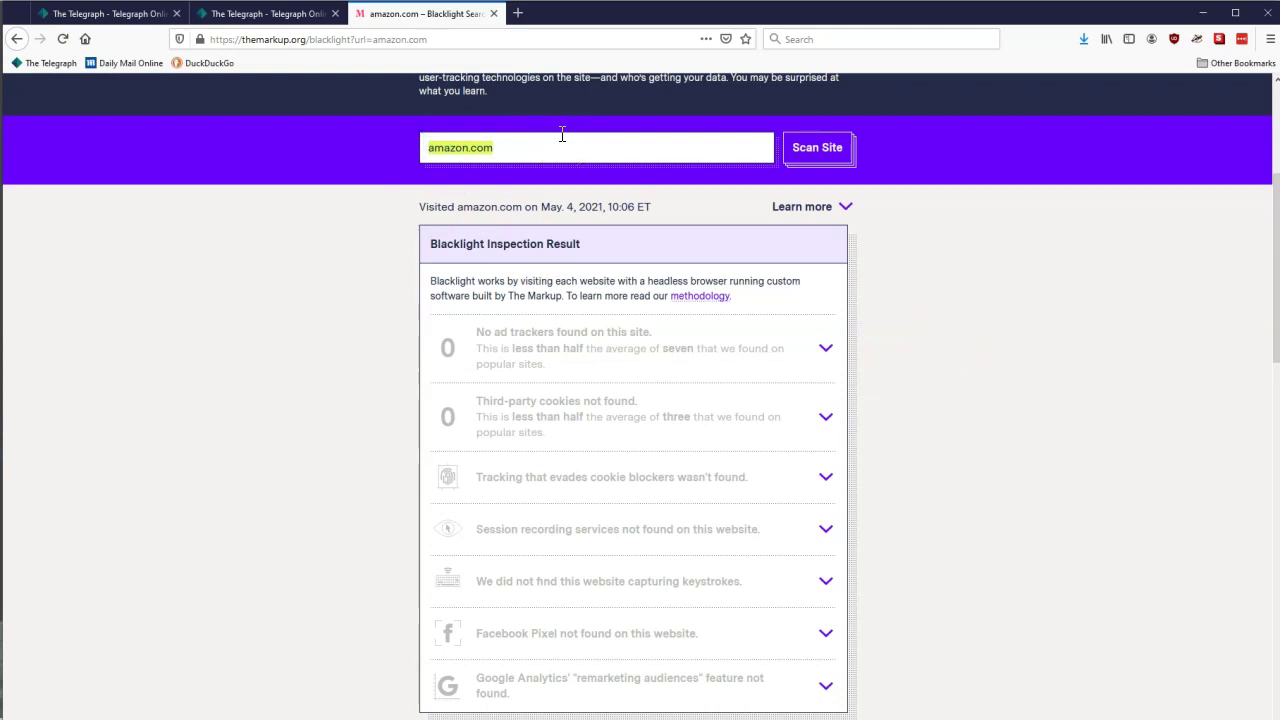
pyautogui.write('foxnews')
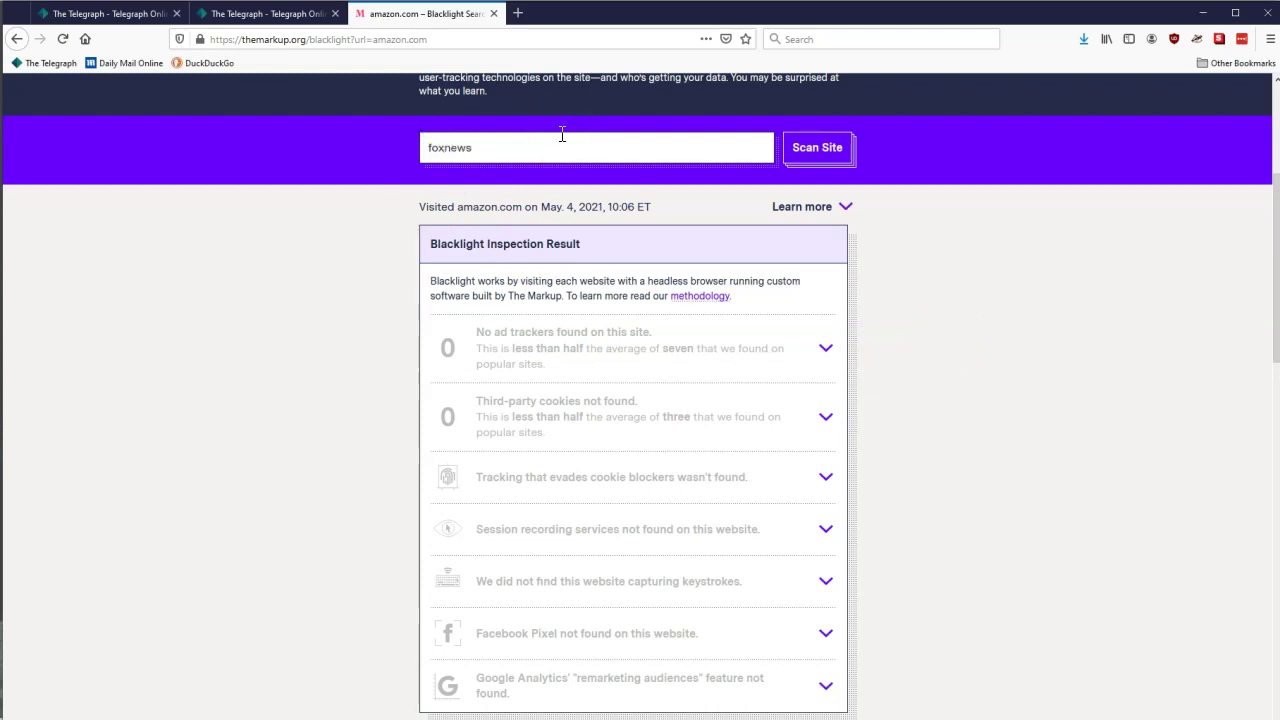
pyautogui.press('Return')
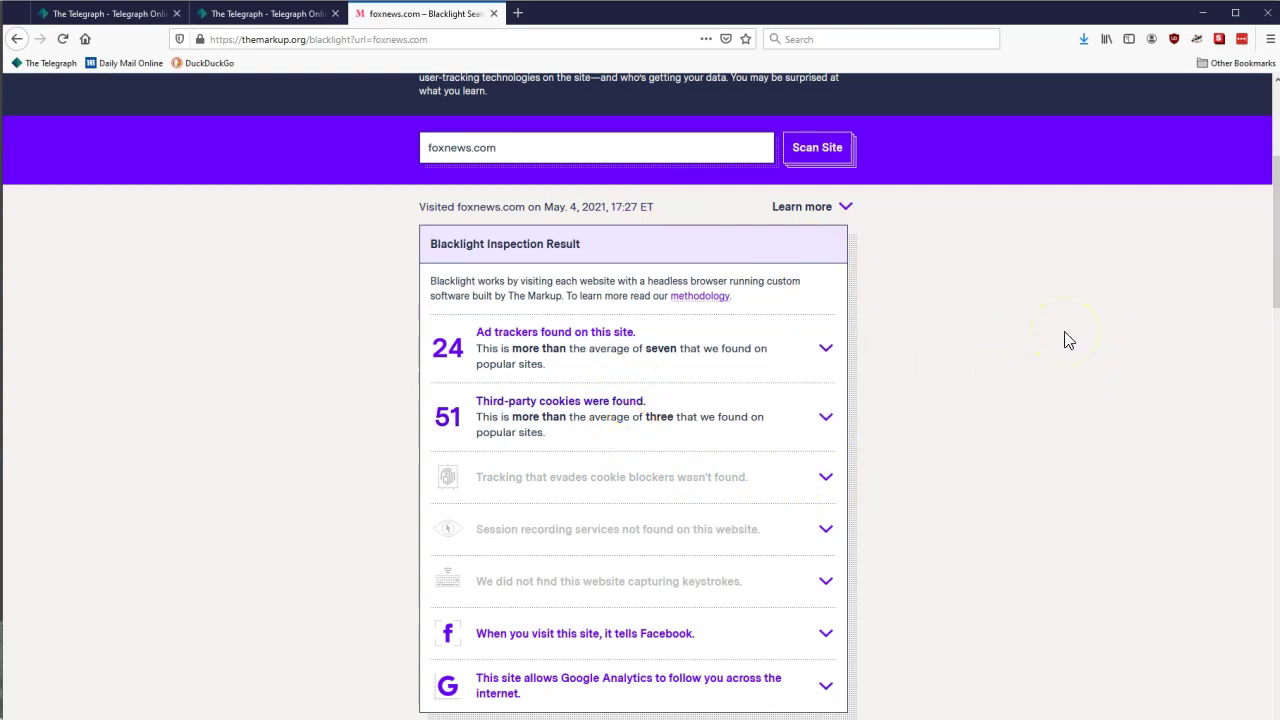
# Step: Go to foxnews.com and inspect the tracker domains Privacy Badger lists for the site
pyautogui.click(455, 37)
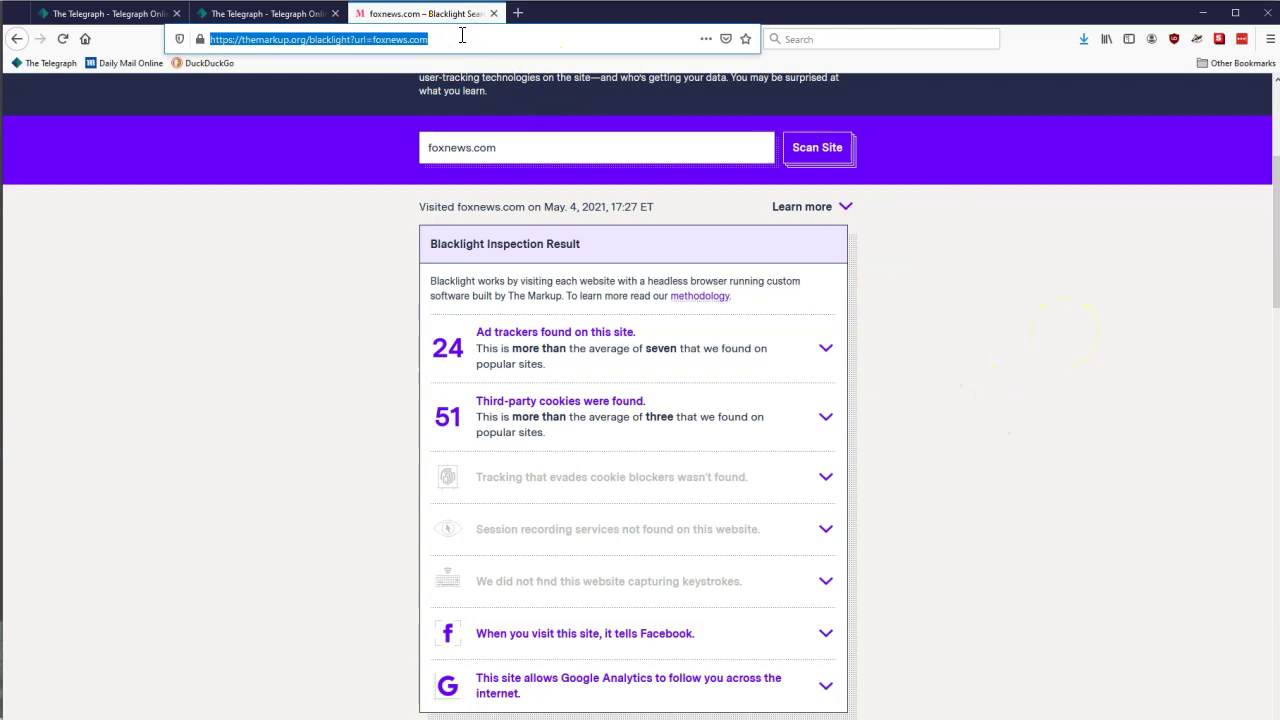
pyautogui.write('foxne')
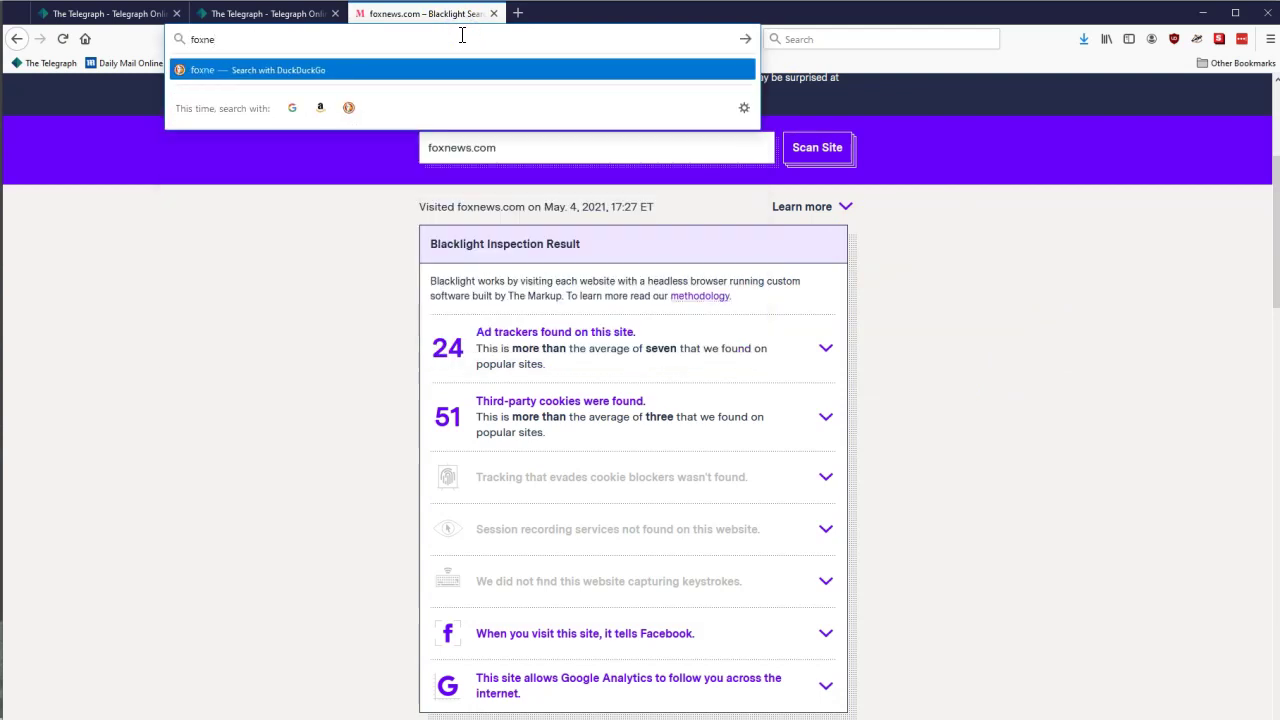
pyautogui.write('ws.com')
pyautogui.press('Return')
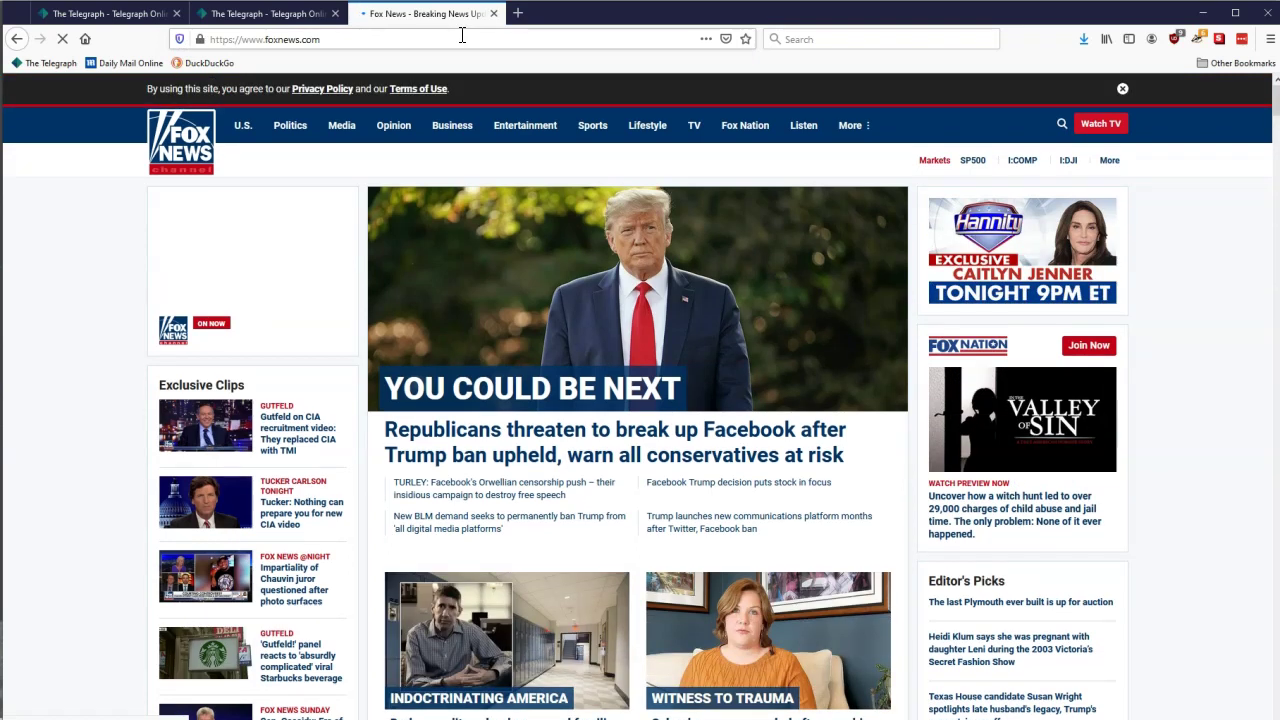
pyautogui.click(1197, 40)
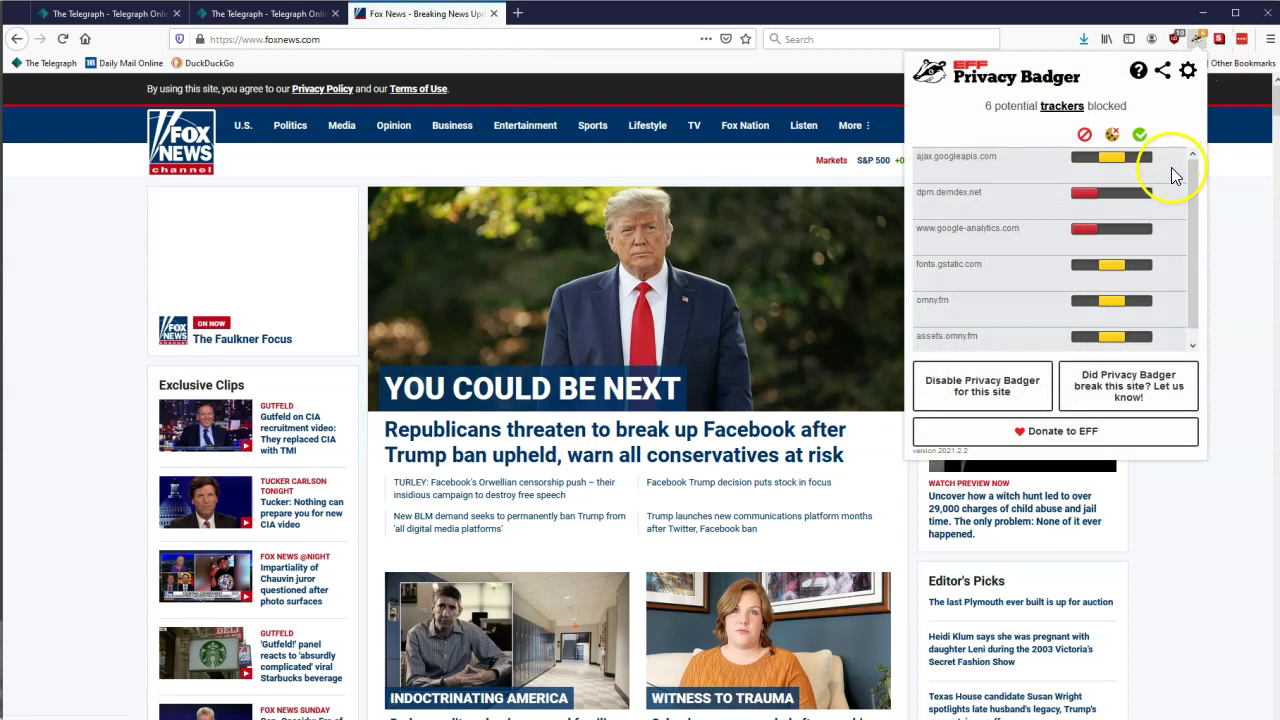
pyautogui.moveTo(1201, 262); pyautogui.dragTo(1205, 288)
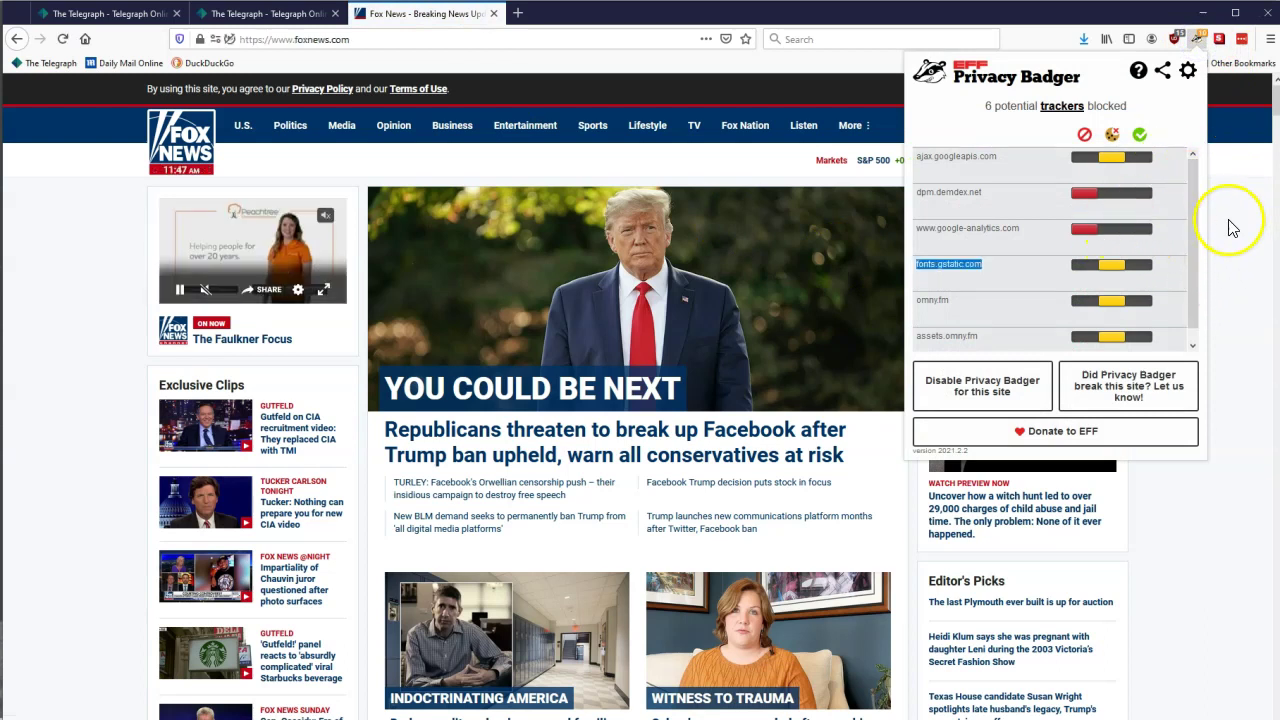
pyautogui.click(1190, 196)
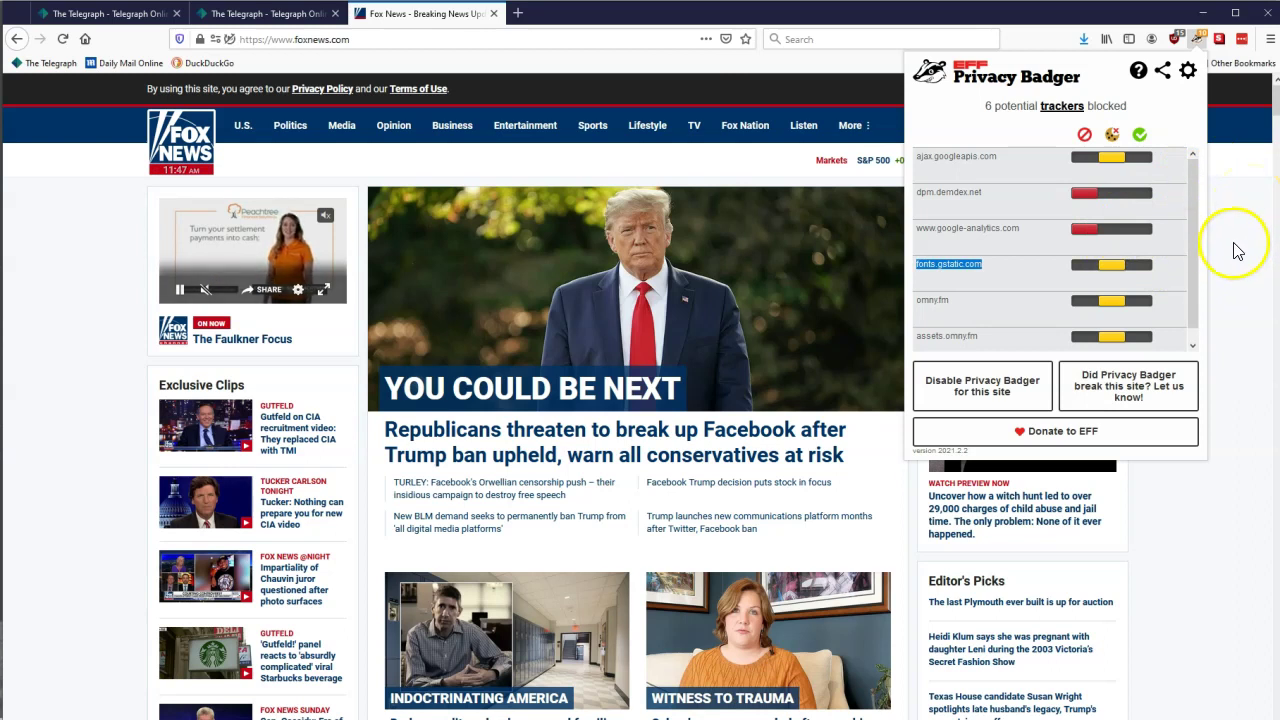
pyautogui.click(949, 119)
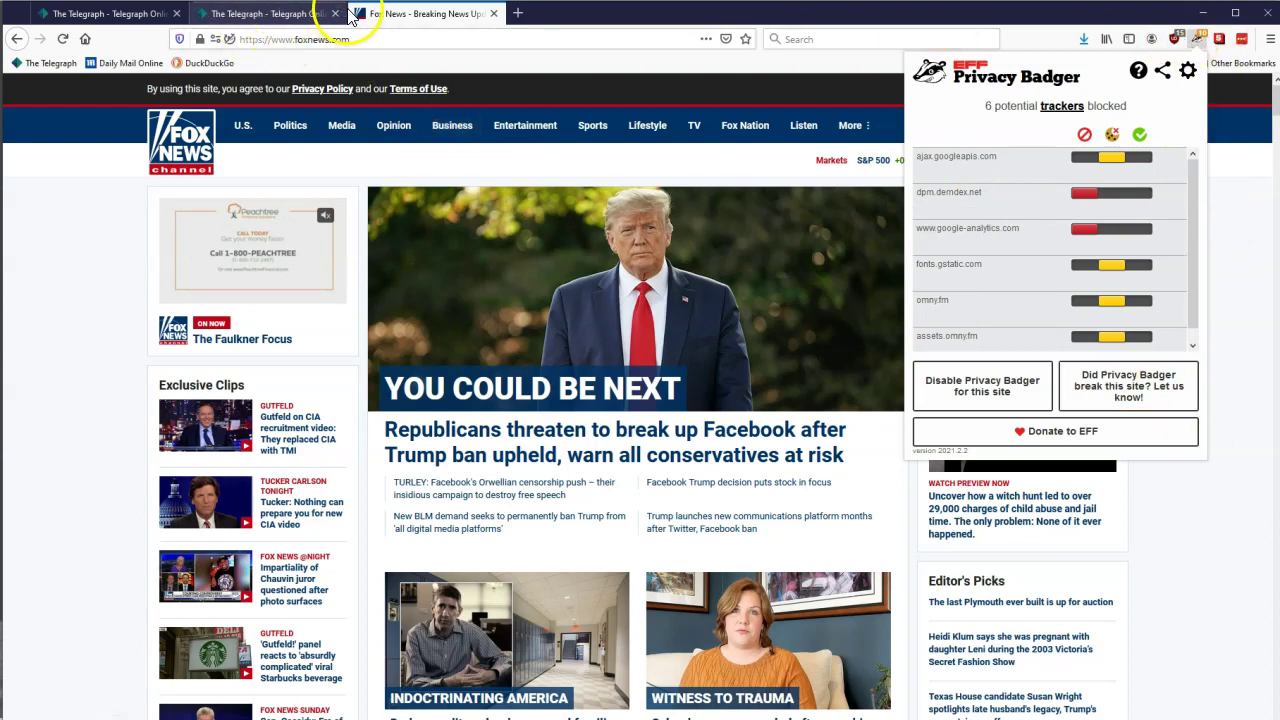
# Step: Close the duplicate Telegraph tab and the Fox News tab, keeping only the first Telegraph tab open
pyautogui.click(262, 14)
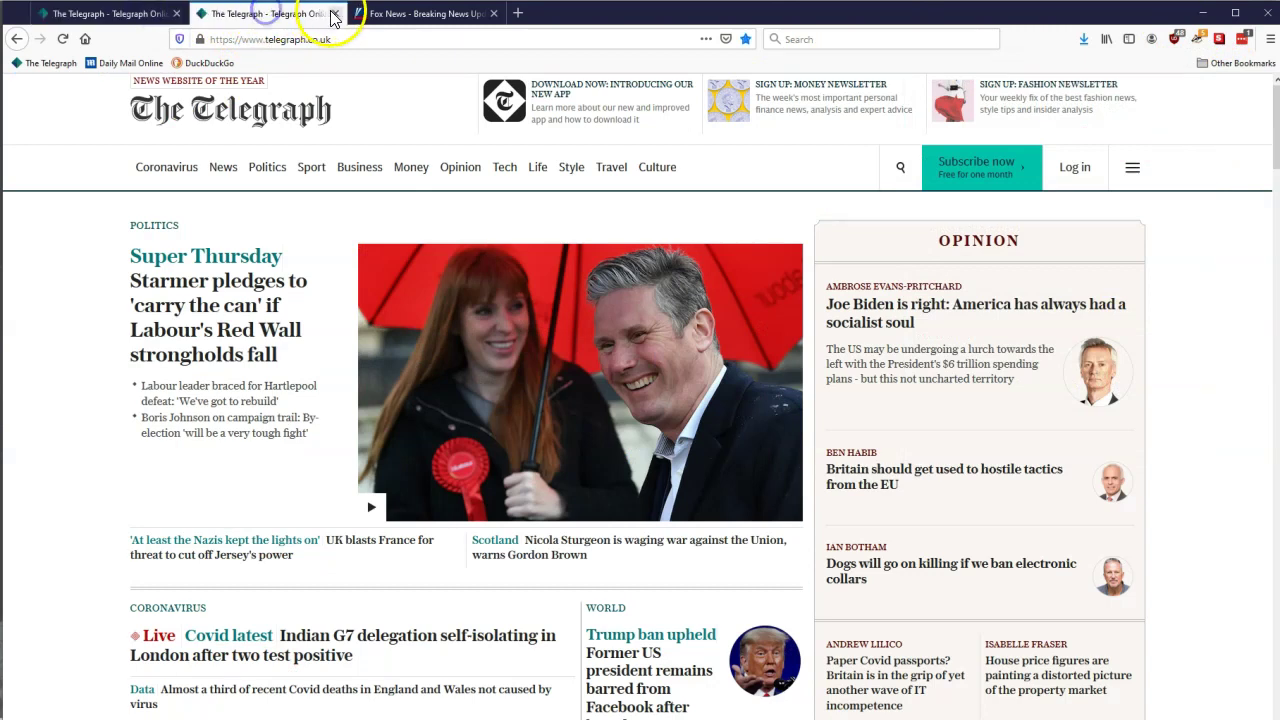
pyautogui.click(334, 14)
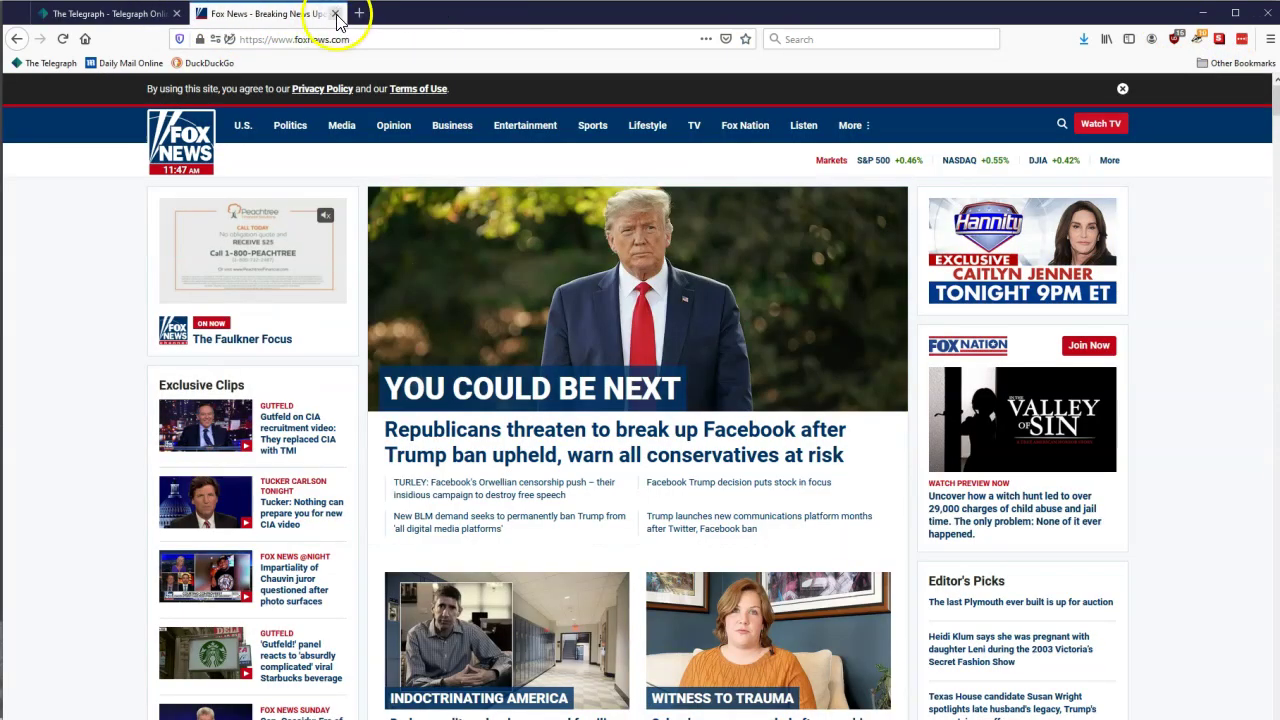
pyautogui.click(335, 14)
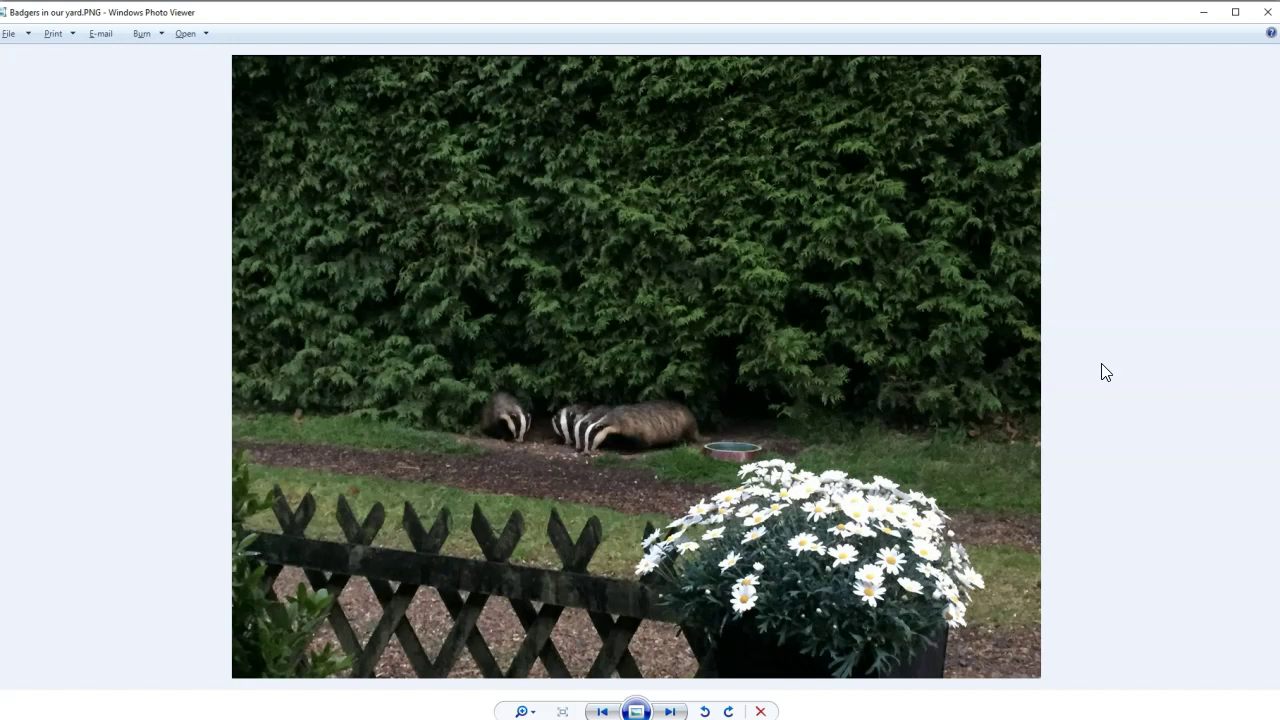
pyautogui.click(77, 329)
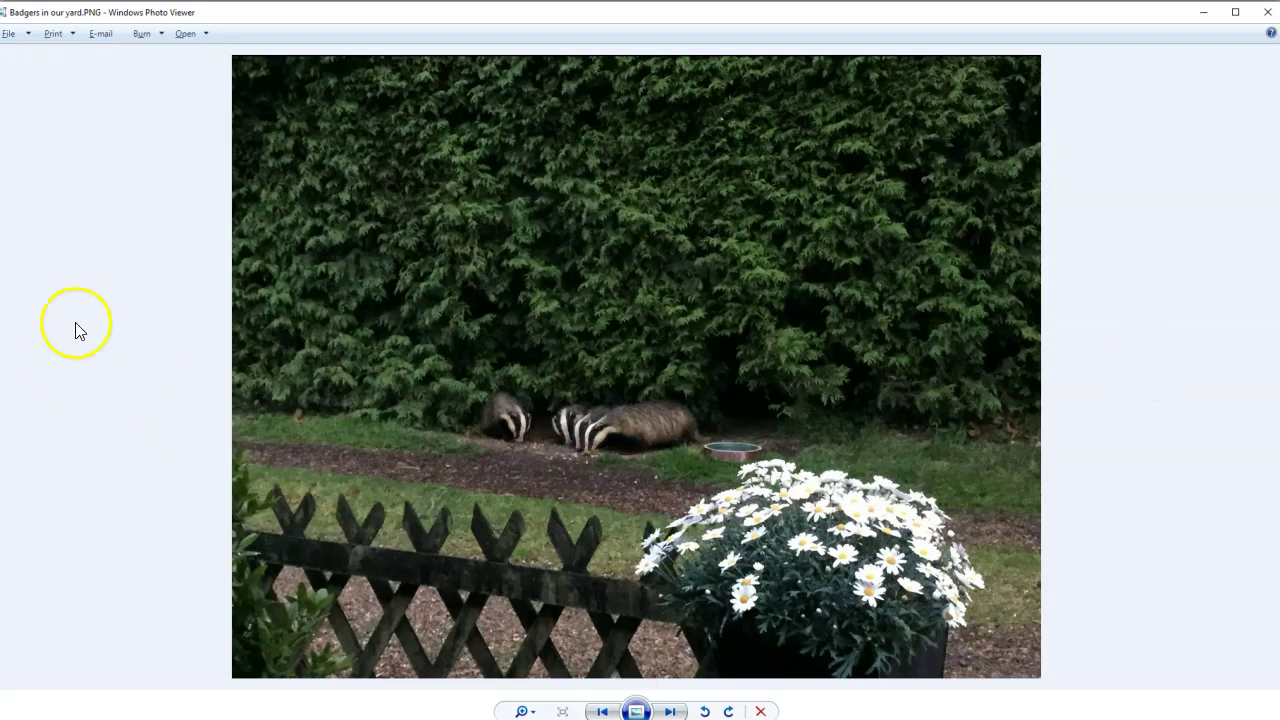